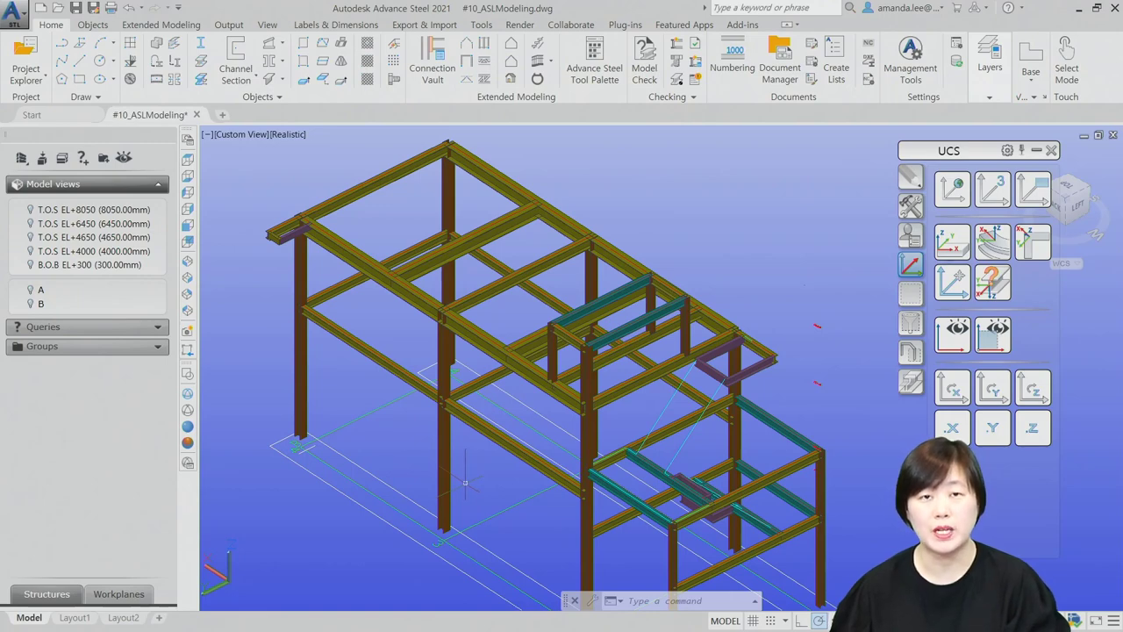
- Reset the UCS to World and start a cage ladder at the column base
{"action": "middle_click_drag", "start_coordinate": [465, 481], "coordinate": [481, 476]}
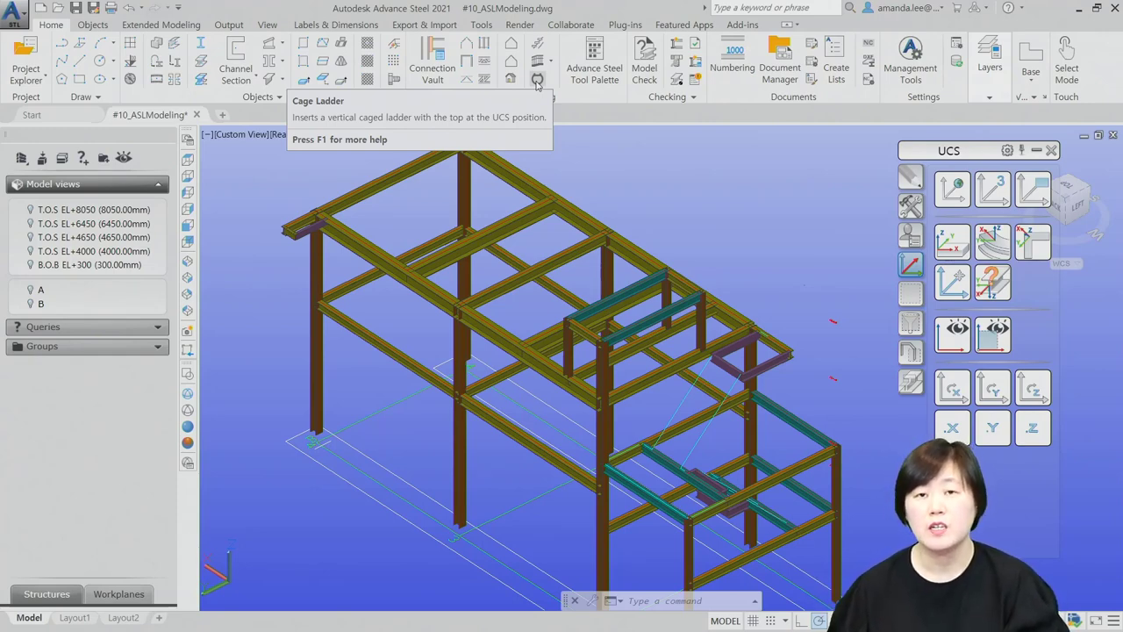
{"action": "left_click", "coordinate": [951, 188]}
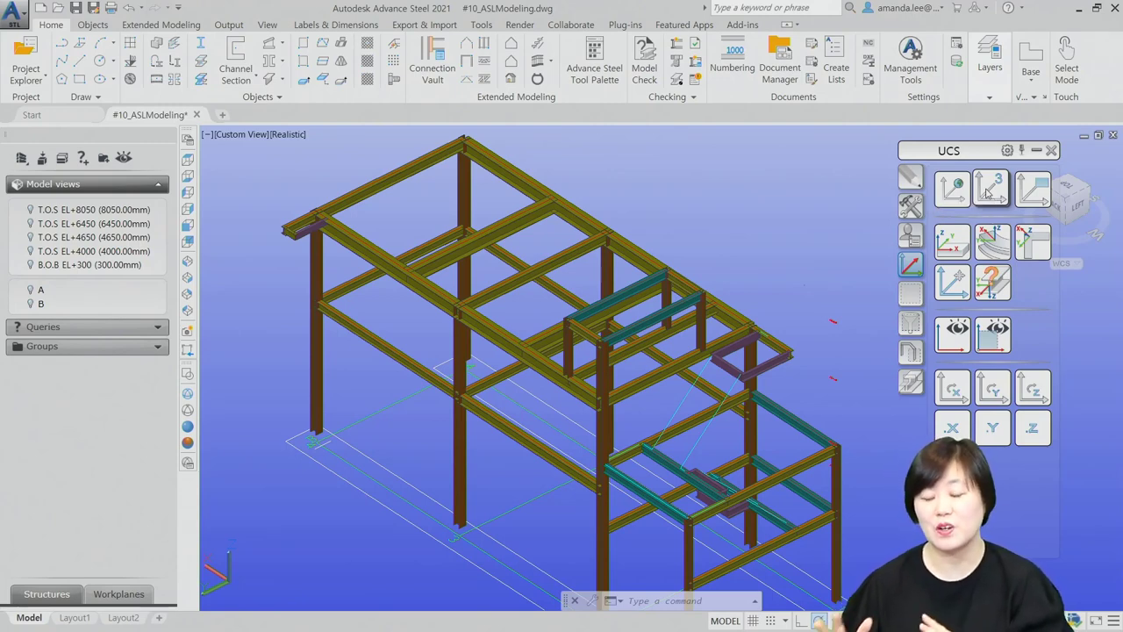
{"action": "scroll", "coordinate": [948, 200], "scroll_direction": "up", "scroll_amount": 3}
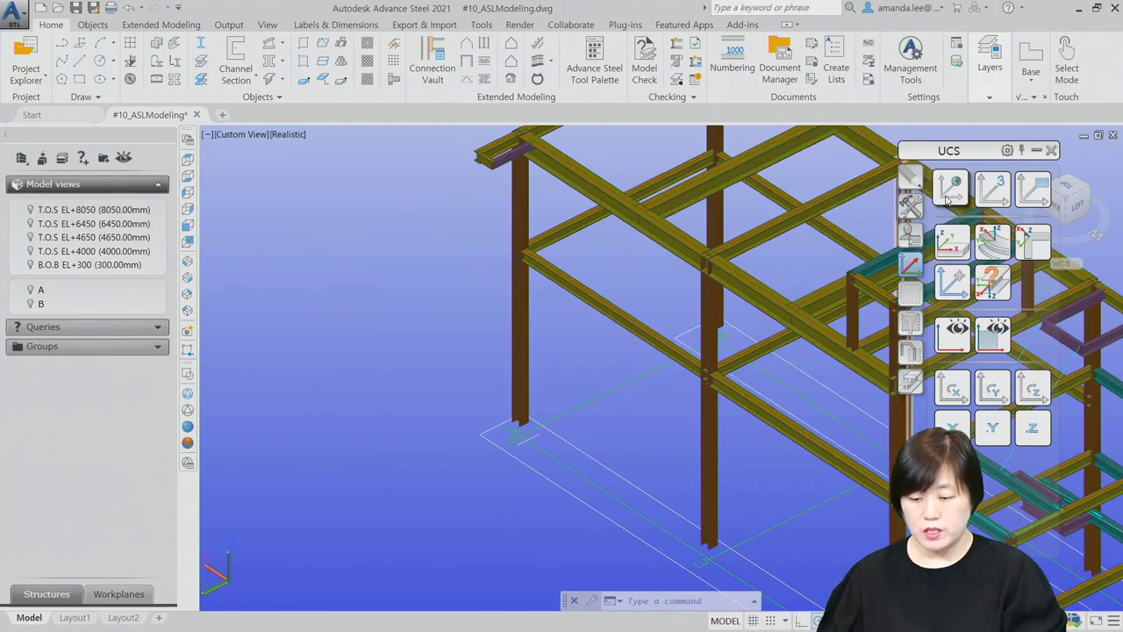
{"action": "left_click", "coordinate": [947, 200]}
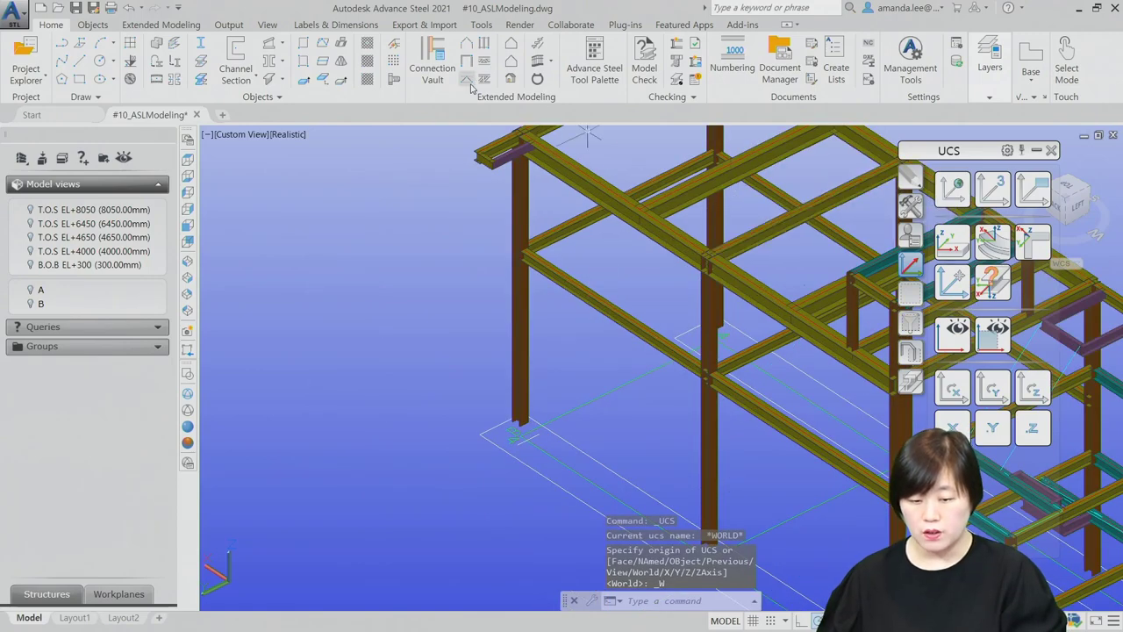
{"action": "left_click", "coordinate": [537, 79]}
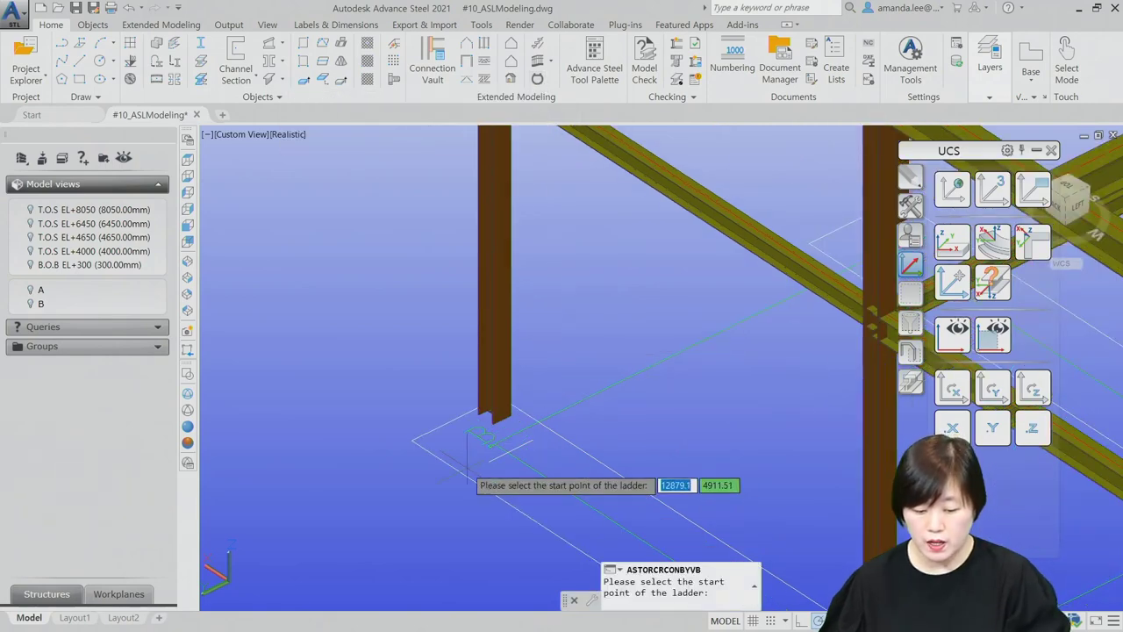
{"action": "left_click", "coordinate": [490, 441]}
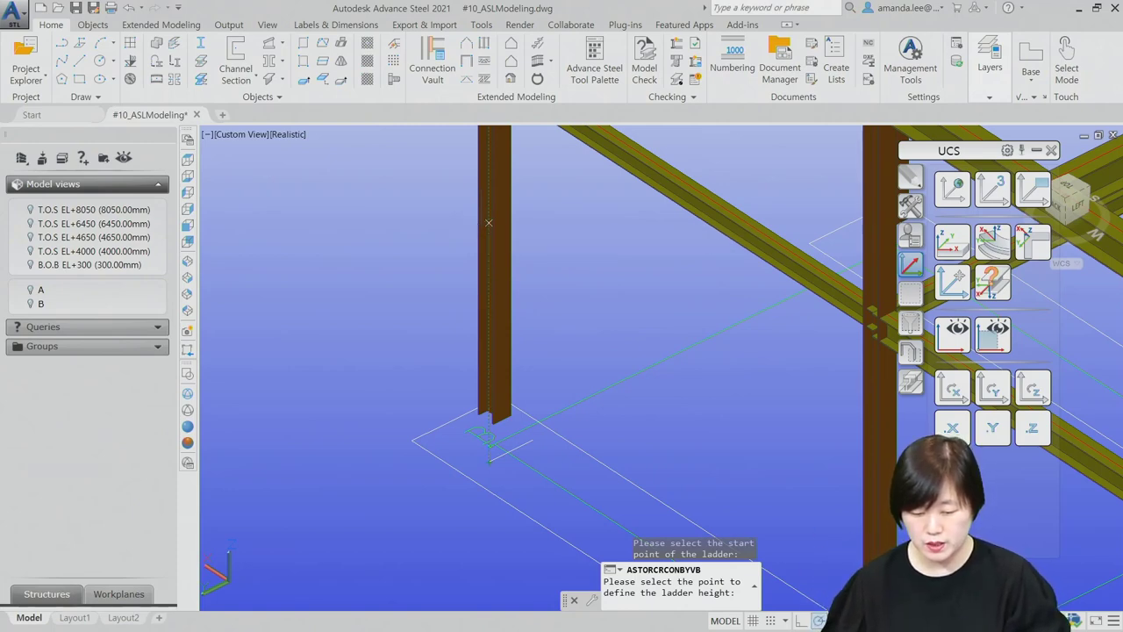
{"action": "left_click", "coordinate": [489, 222]}
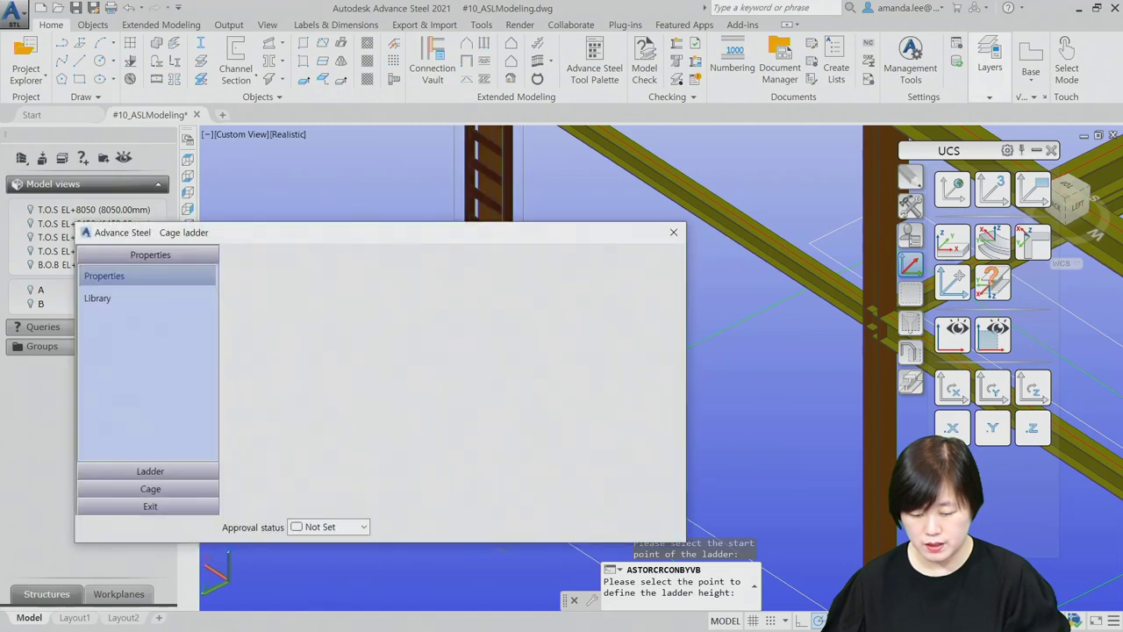
{"action": "left_click_drag", "start_coordinate": [482, 228], "coordinate": [967, 308]}
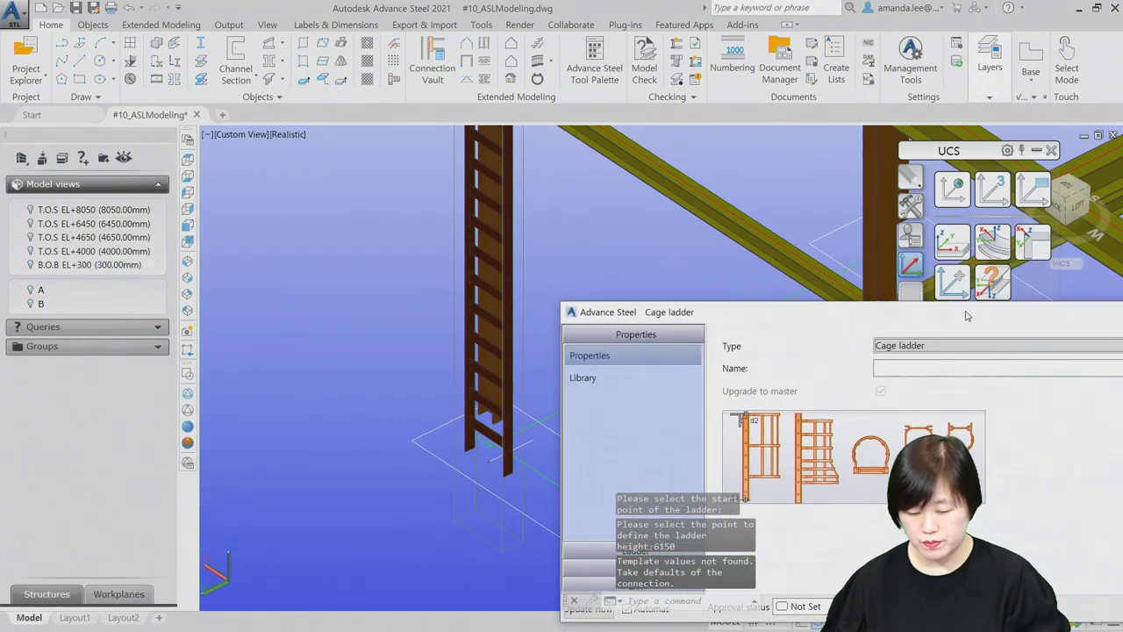
{"action": "scroll", "coordinate": [441, 337], "scroll_direction": "down", "scroll_amount": 5}
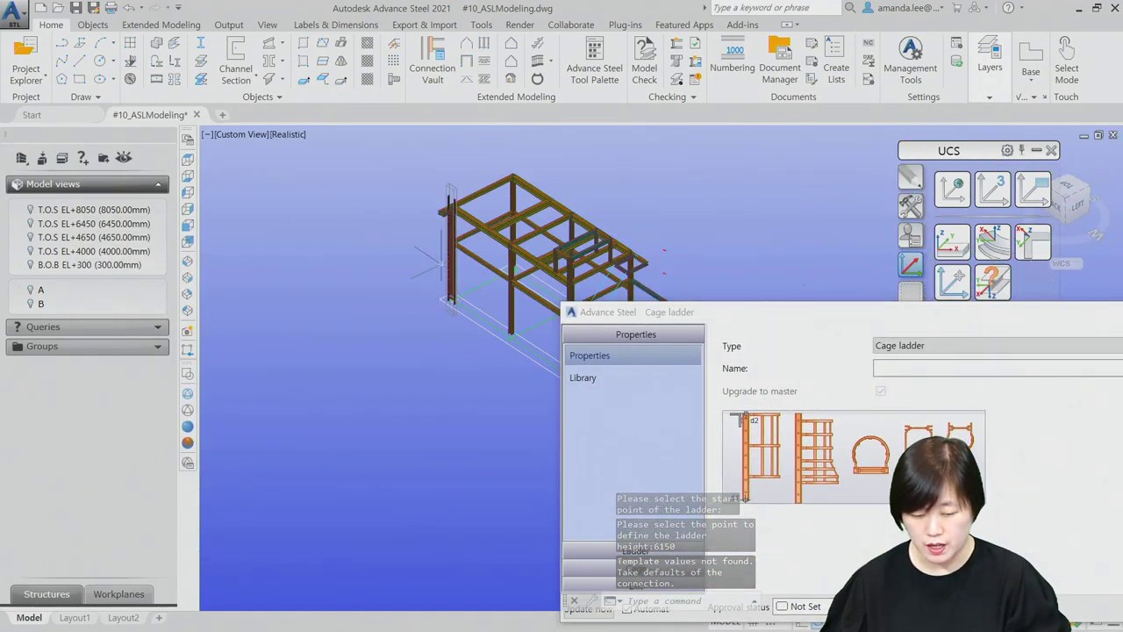
{"action": "scroll", "coordinate": [463, 274], "scroll_direction": "up", "scroll_amount": 3}
{"action": "scroll", "coordinate": [463, 273], "scroll_direction": "up", "scroll_amount": 5}
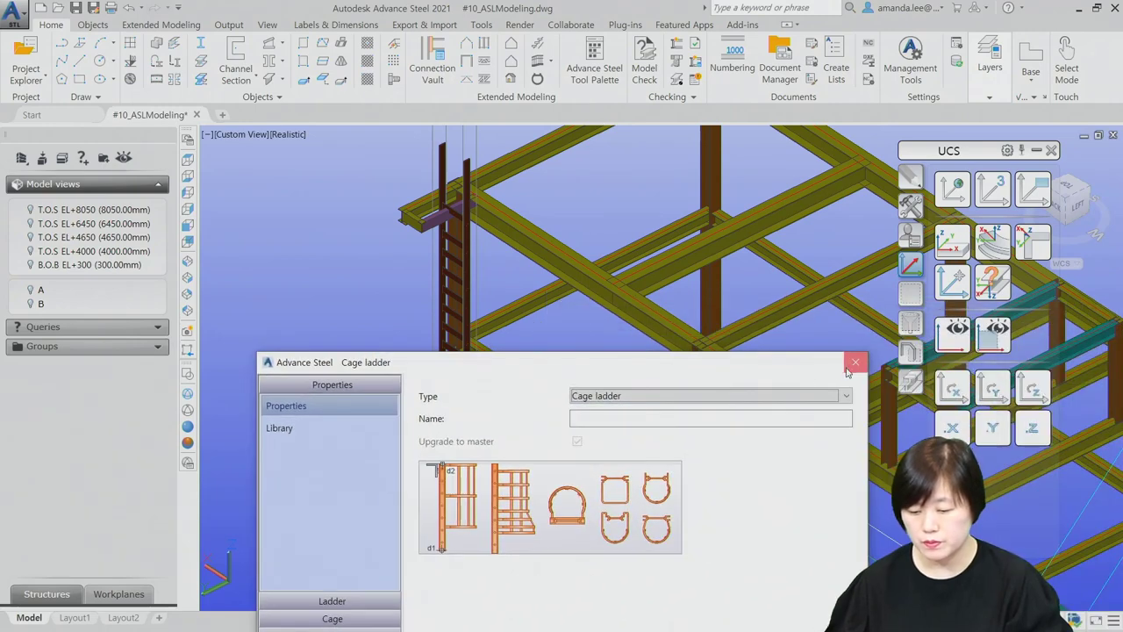
- Close the Cage ladder dialog and zoom in on the column base
{"action": "left_click", "coordinate": [855, 361]}
{"action": "scroll", "coordinate": [501, 363], "scroll_direction": "down", "scroll_amount": 5}
{"action": "scroll", "coordinate": [790, 521], "scroll_direction": "up", "scroll_amount": 4}
{"action": "scroll", "coordinate": [612, 394], "scroll_direction": "up", "scroll_amount": 3}
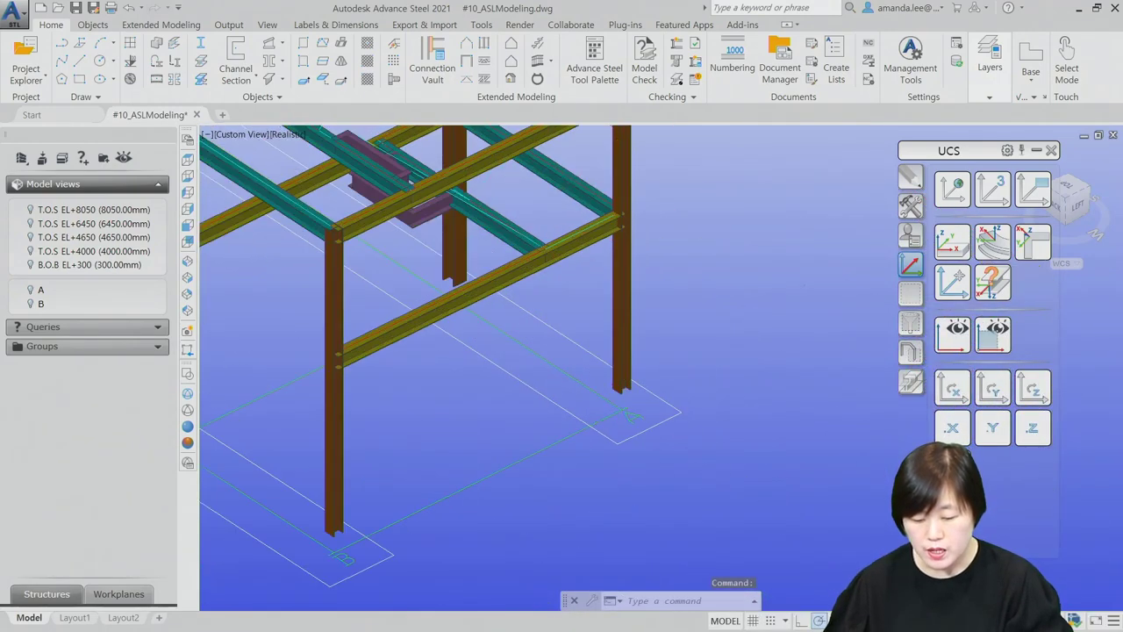
{"action": "scroll", "coordinate": [611, 377], "scroll_direction": "up", "scroll_amount": 3}
{"action": "scroll", "coordinate": [612, 364], "scroll_direction": "up", "scroll_amount": 2}
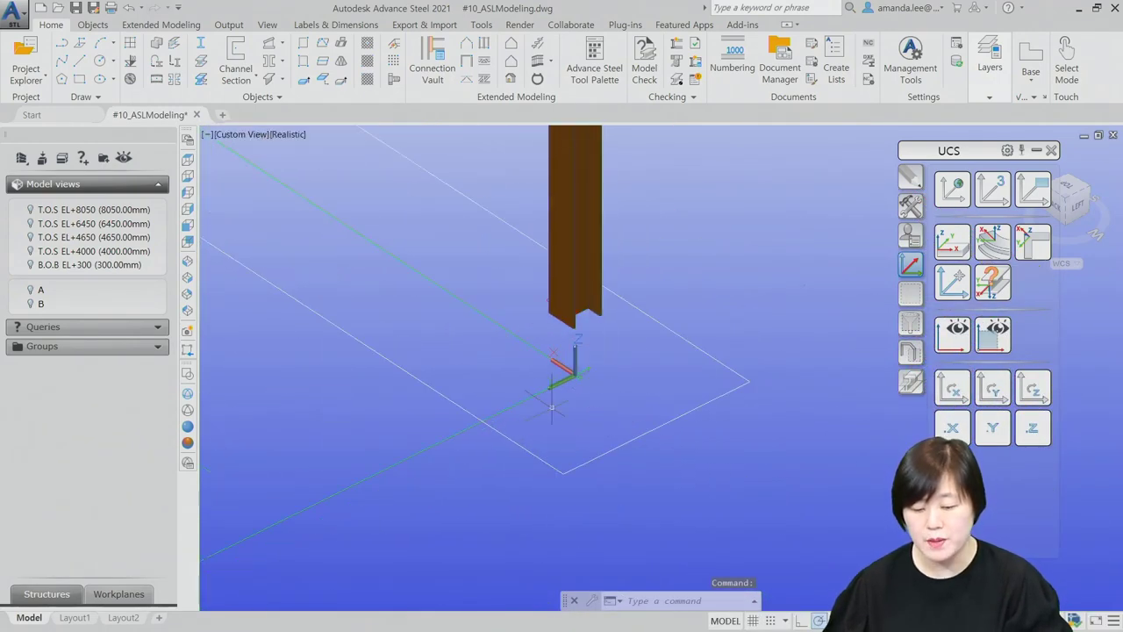
{"action": "scroll", "coordinate": [548, 377], "scroll_direction": "down", "scroll_amount": 3}
{"action": "scroll", "coordinate": [553, 376], "scroll_direction": "up", "scroll_amount": 3}
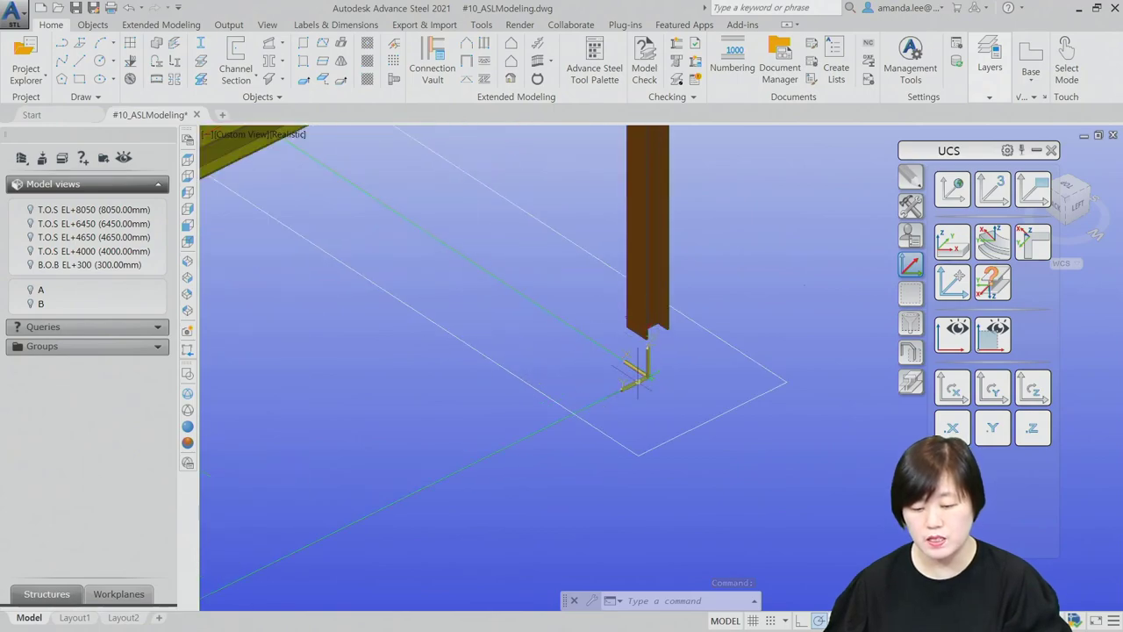
{"action": "key", "text": "ctrl+0"}
{"action": "scroll", "coordinate": [637, 305], "scroll_direction": "down", "scroll_amount": 2}
{"action": "key", "text": "ctrl+0"}
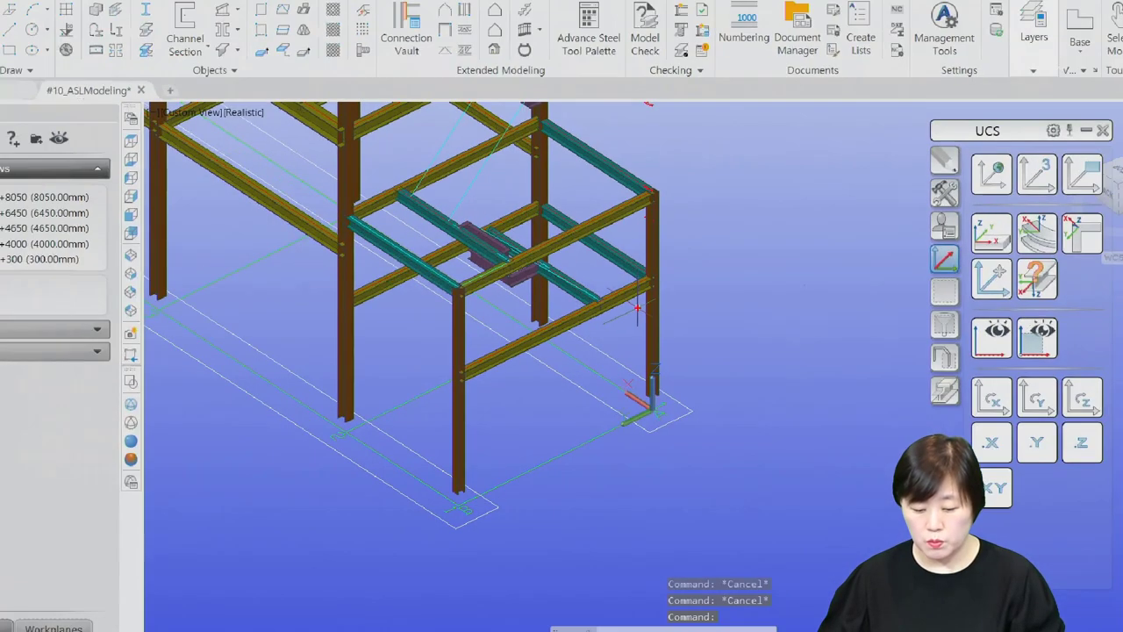
{"action": "scroll", "coordinate": [636, 305], "scroll_direction": "down", "scroll_amount": 1}
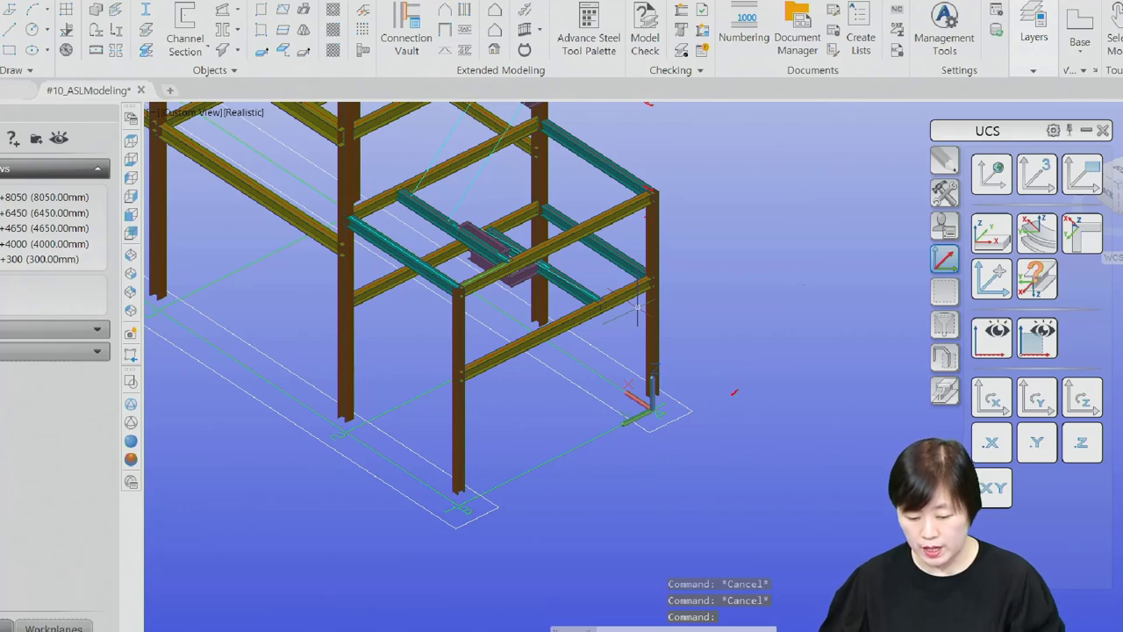
- Pan the view back out to show the full steel frame
{"action": "mouse_move", "coordinate": [735, 393]}
{"action": "left_mouse_down"}
{"action": "mouse_move", "coordinate": [704, 425]}
{"action": "mouse_move", "coordinate": [718, 420]}
{"action": "left_mouse_up"}
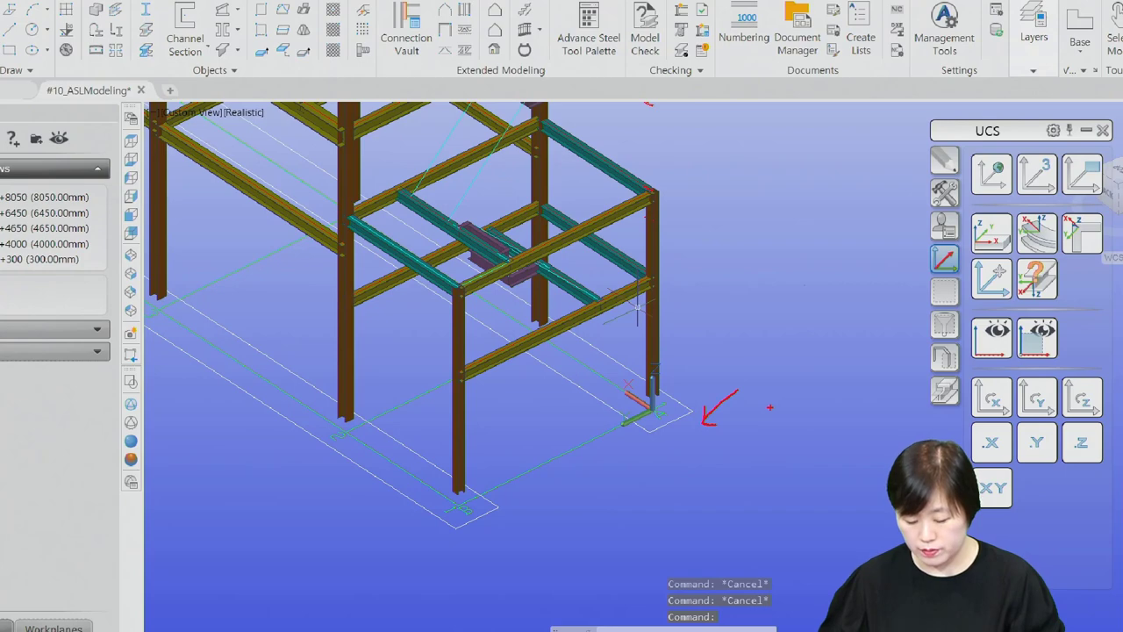
{"action": "mouse_move", "coordinate": [770, 407]}
{"action": "left_mouse_down"}
{"action": "mouse_move", "coordinate": [805, 419]}
{"action": "mouse_move", "coordinate": [779, 446]}
{"action": "left_mouse_up"}
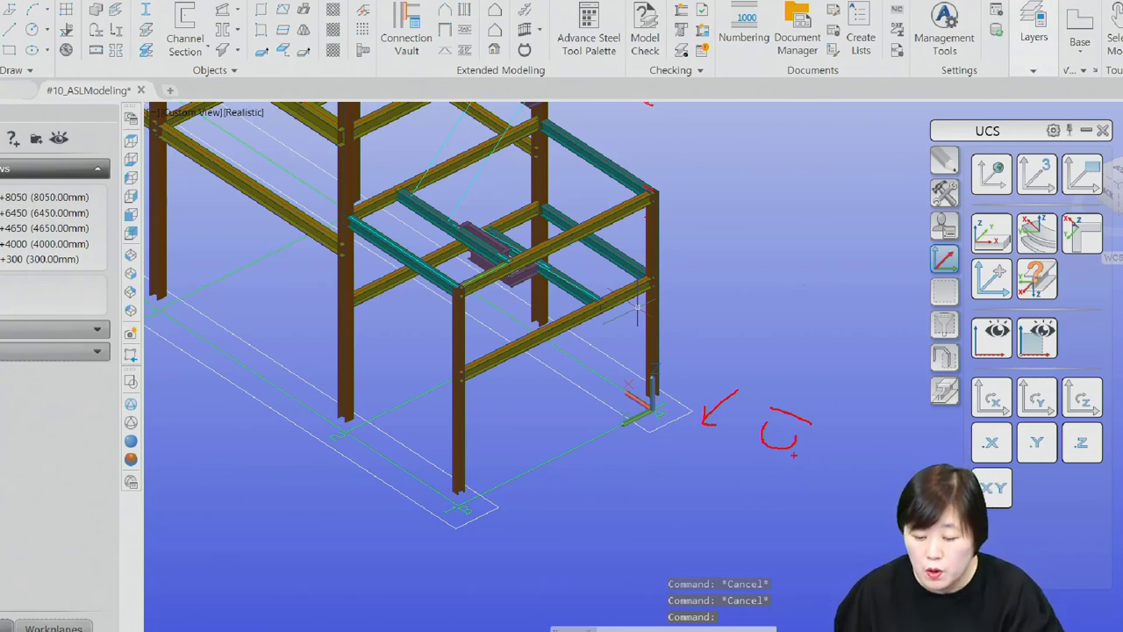
{"action": "left_click_drag", "start_coordinate": [867, 311], "coordinate": [849, 343]}
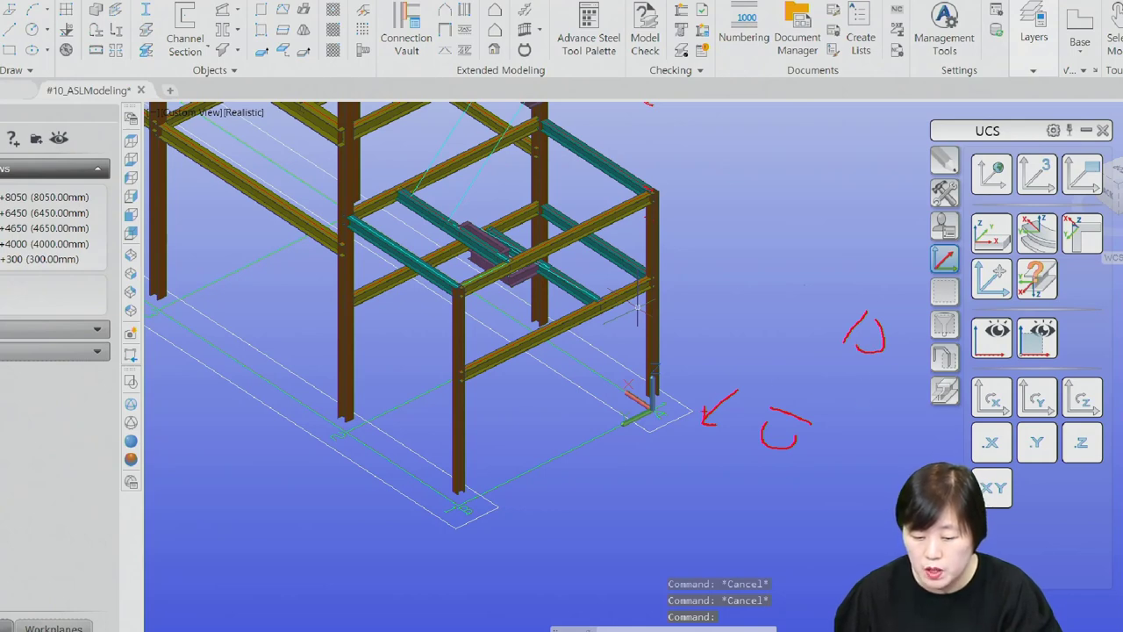
{"action": "mouse_move", "coordinate": [753, 339]}
{"action": "left_mouse_down"}
{"action": "mouse_move", "coordinate": [797, 371]}
{"action": "mouse_move", "coordinate": [773, 379]}
{"action": "left_mouse_up"}
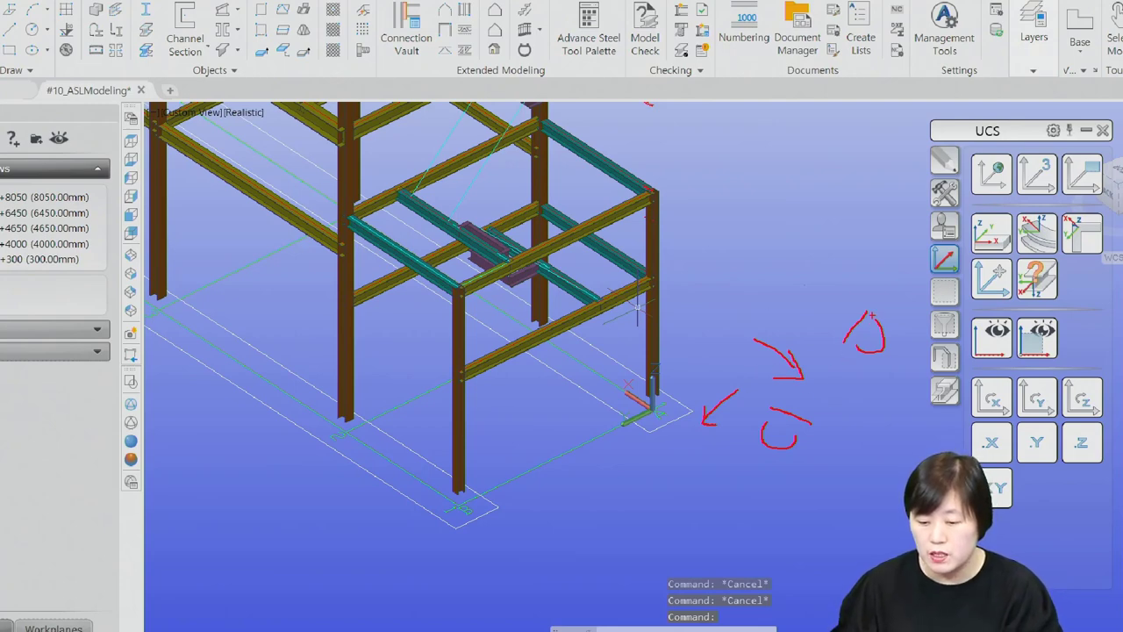
{"action": "left_click_drag", "start_coordinate": [884, 329], "coordinate": [856, 350]}
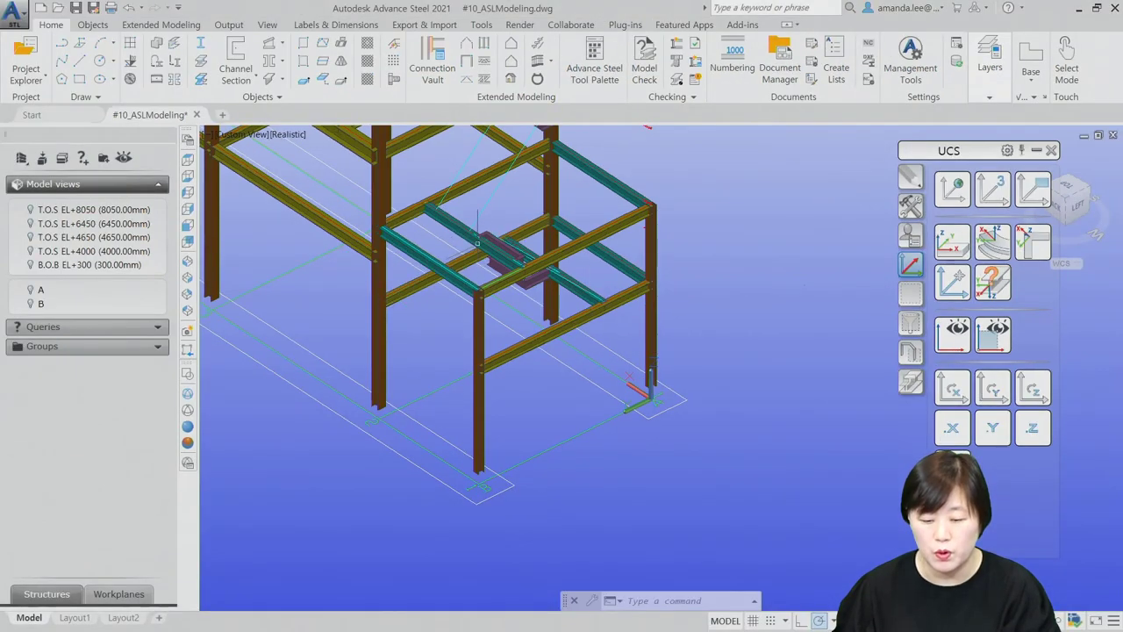
{"action": "middle_click_drag", "start_coordinate": [484, 279], "coordinate": [502, 300]}
{"action": "scroll", "coordinate": [502, 300], "scroll_direction": "up", "scroll_amount": 3}
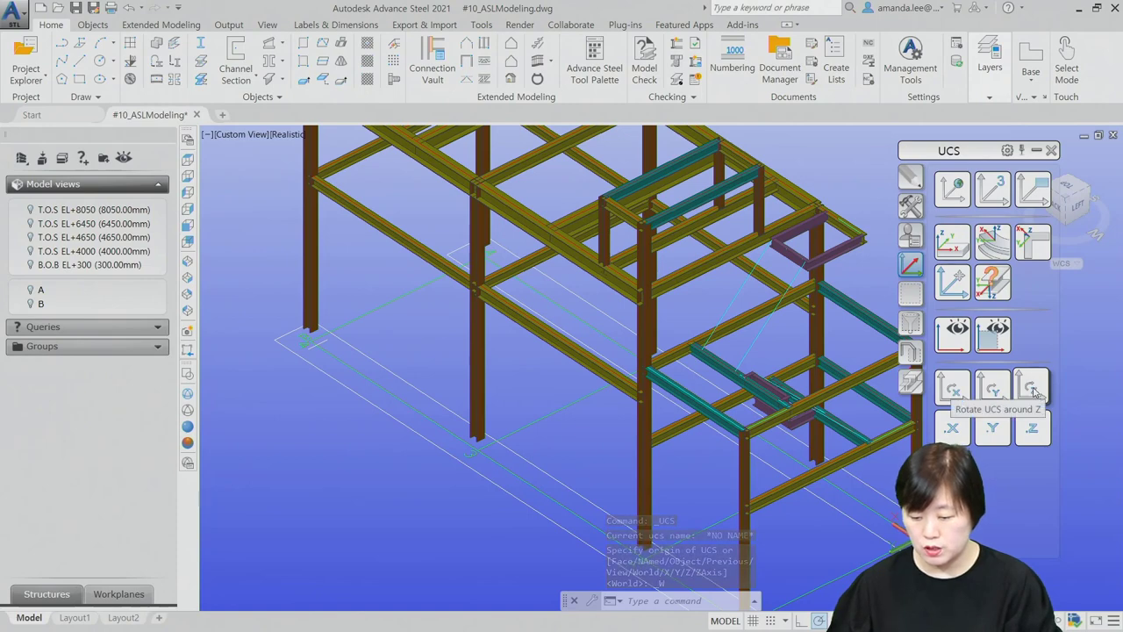
- Rotate the UCS twice about the Z axis
{"action": "left_click", "coordinate": [1035, 392]}
{"action": "left_click", "coordinate": [1033, 391]}
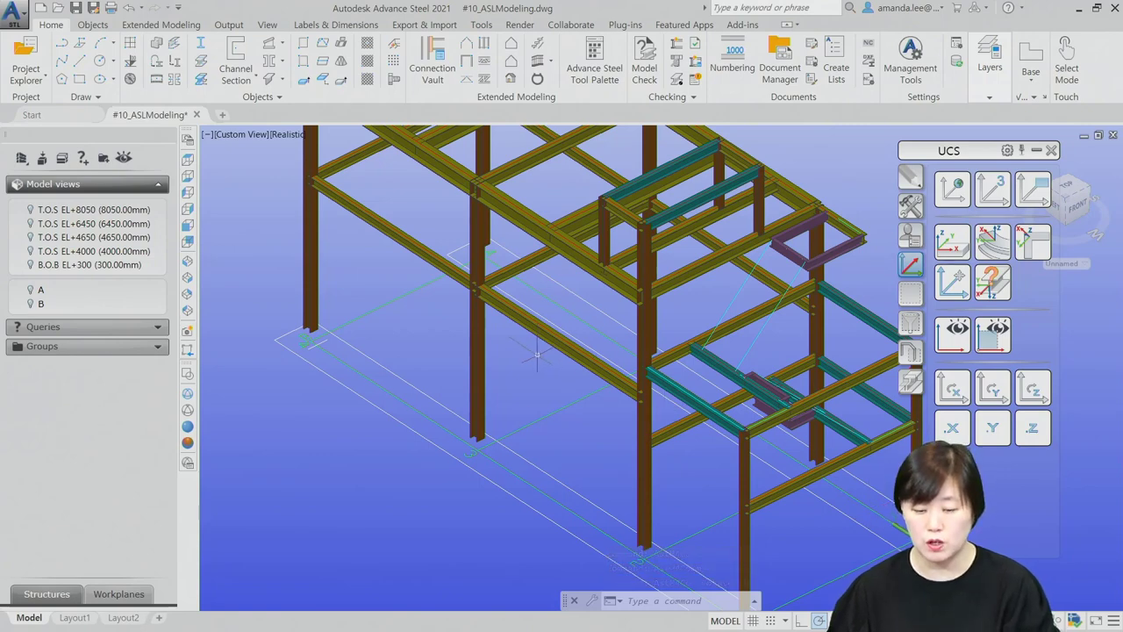
{"action": "scroll", "coordinate": [537, 353], "scroll_direction": "down", "scroll_amount": 3}
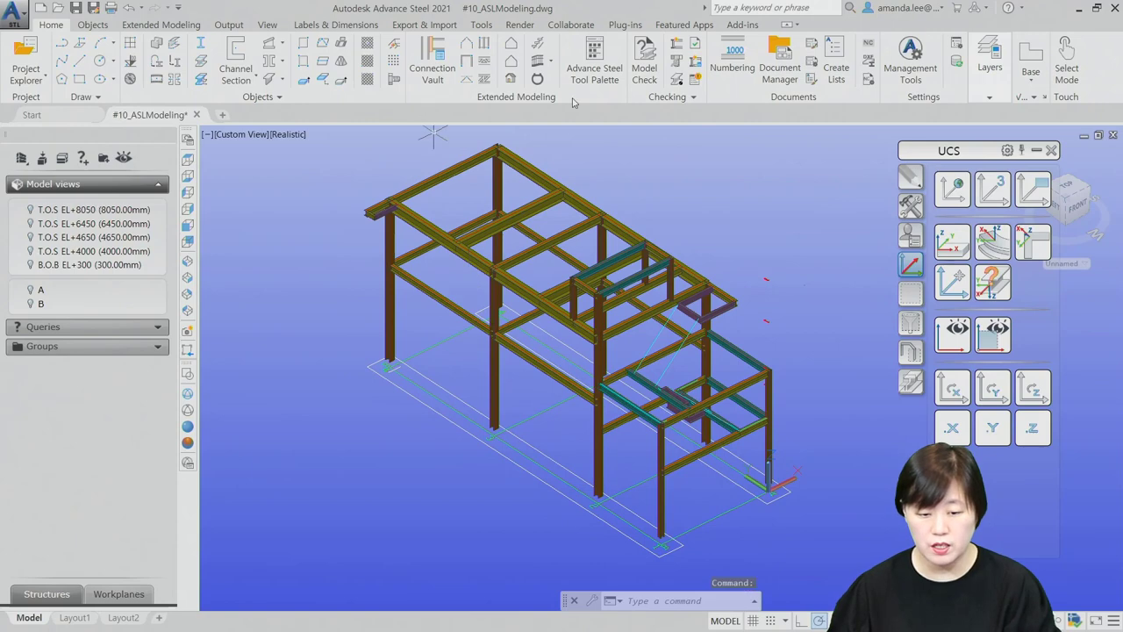
- Place a 6150 mm cage ladder at the corner column base, moving its dialog aside
{"action": "left_click", "coordinate": [537, 79]}
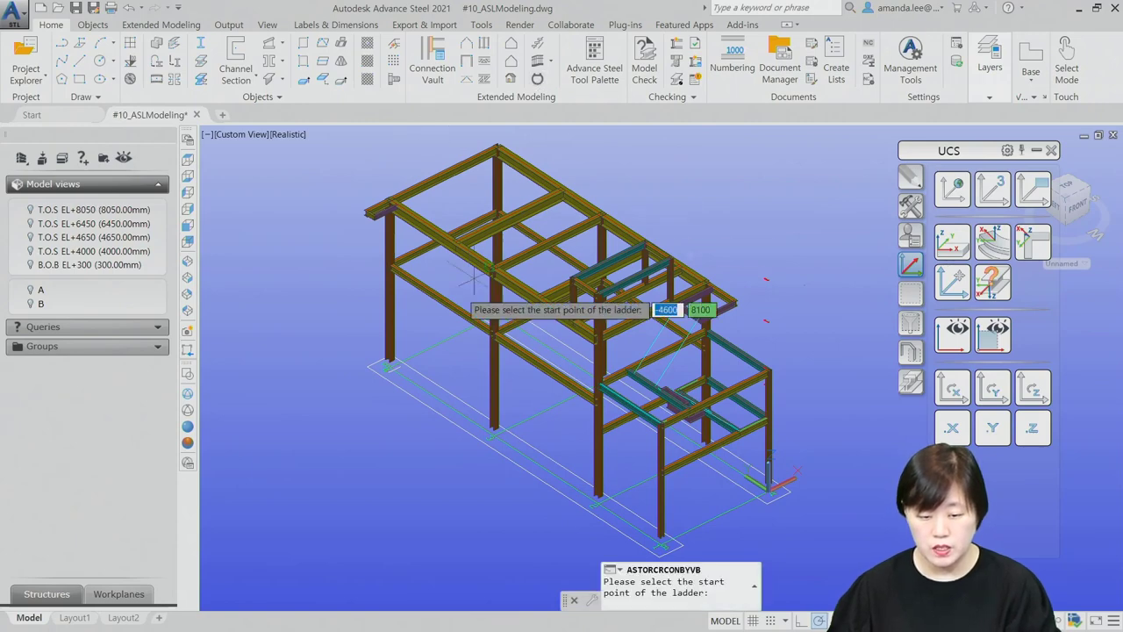
{"action": "scroll", "coordinate": [388, 373], "scroll_direction": "up", "scroll_amount": 5}
{"action": "left_click", "coordinate": [388, 399]}
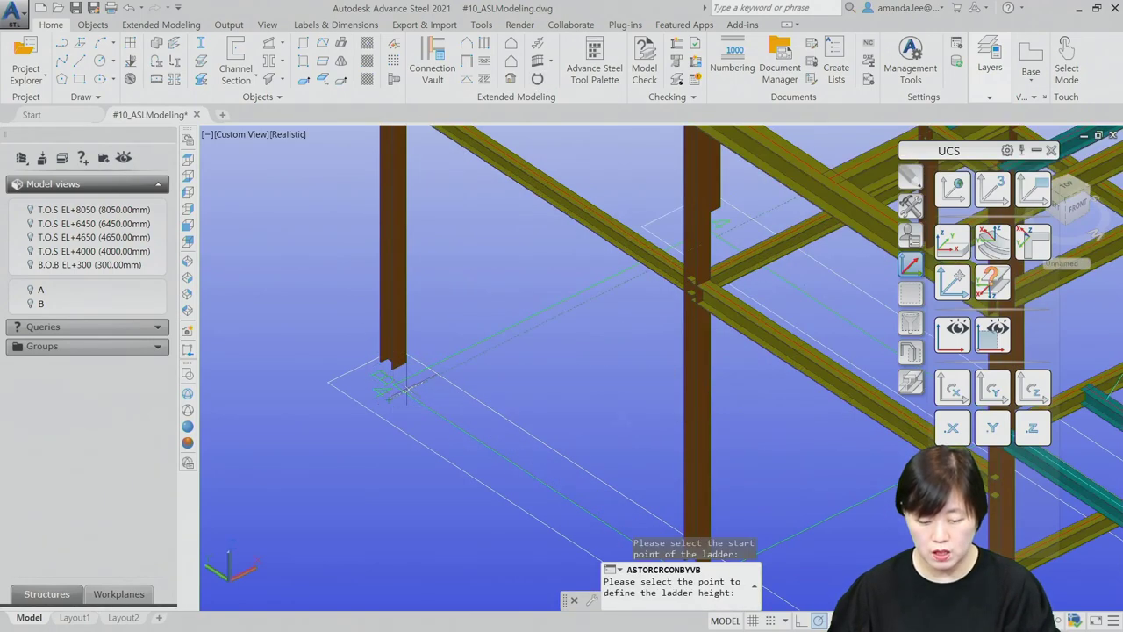
{"action": "scroll", "coordinate": [394, 377], "scroll_direction": "down", "scroll_amount": 3}
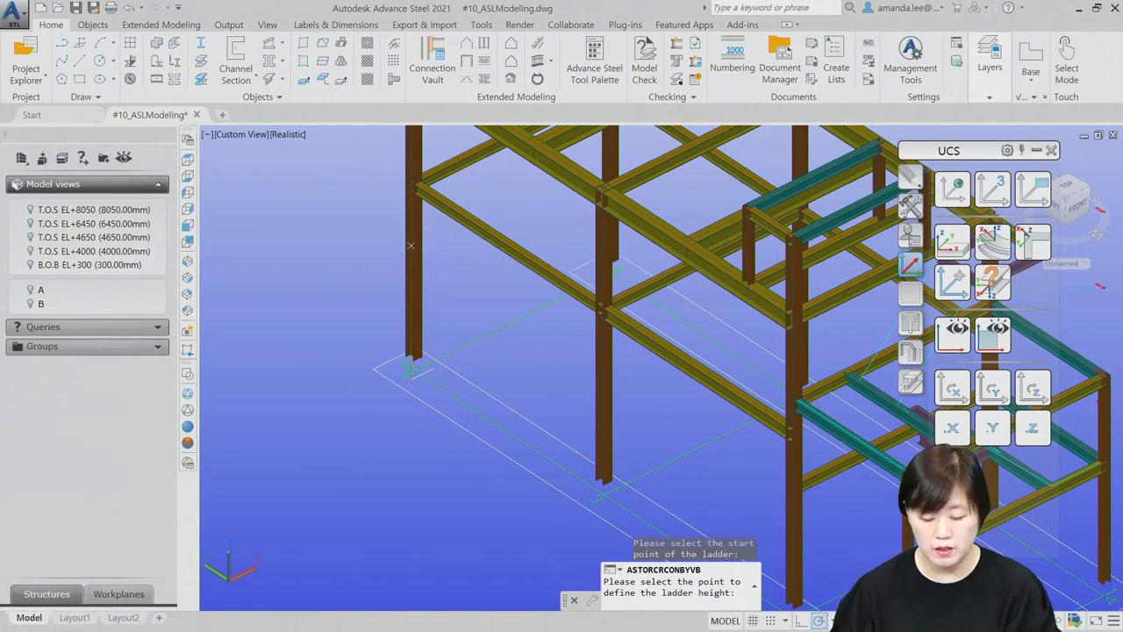
{"action": "left_click", "coordinate": [410, 245]}
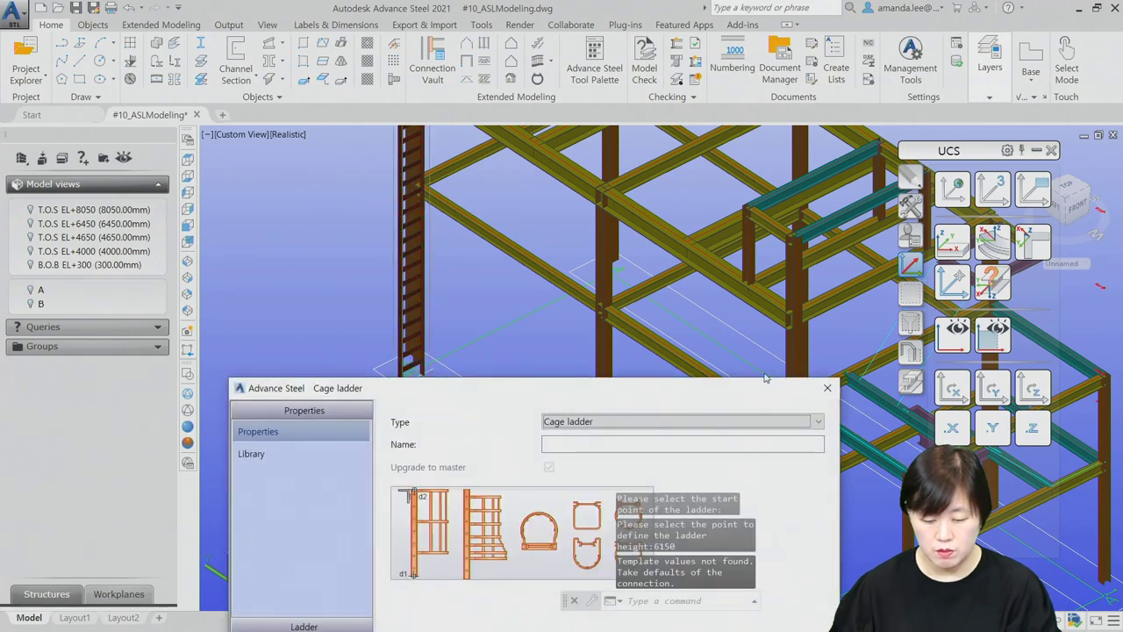
{"action": "left_click_drag", "start_coordinate": [687, 399], "coordinate": [1002, 303]}
{"action": "scroll", "coordinate": [424, 343], "scroll_direction": "down", "scroll_amount": 3}
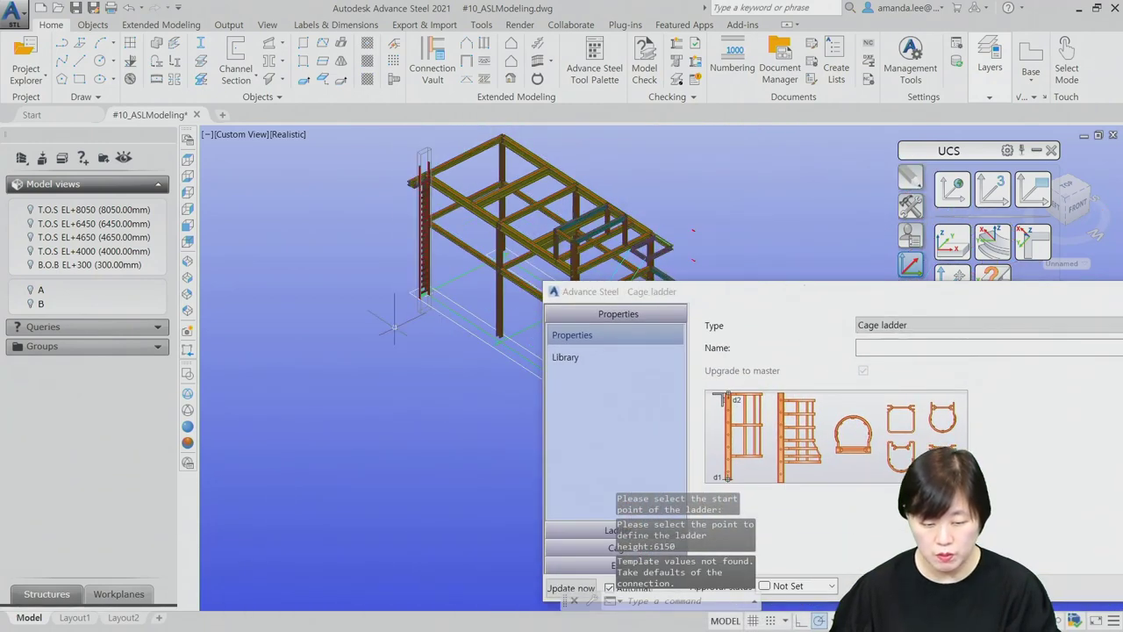
{"action": "scroll", "coordinate": [424, 344], "scroll_direction": "up", "scroll_amount": 2}
{"action": "scroll", "coordinate": [421, 210], "scroll_direction": "up", "scroll_amount": 2}
{"action": "scroll", "coordinate": [412, 263], "scroll_direction": "up", "scroll_amount": 2}
{"action": "mouse_move", "coordinate": [369, 355]}
{"action": "middle_mouse_down"}
{"action": "mouse_move", "coordinate": [409, 321]}
{"action": "mouse_move", "coordinate": [398, 329]}
{"action": "middle_mouse_up"}
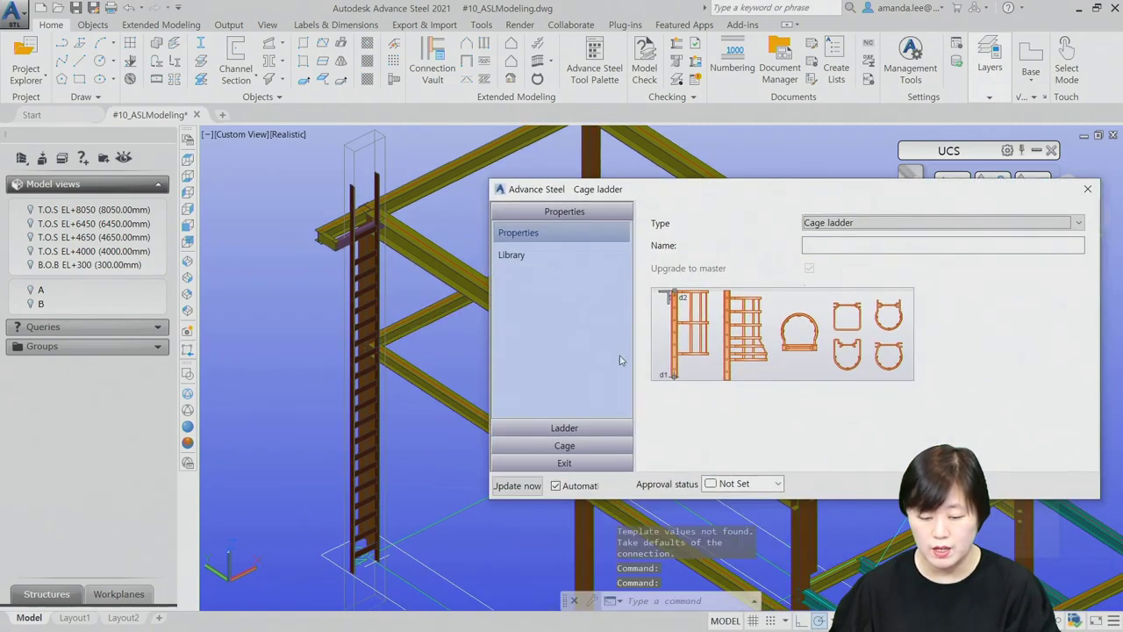
- Set the trial ladder's cage to Type 2
{"action": "left_click", "coordinate": [568, 450]}
{"action": "left_click", "coordinate": [803, 213]}
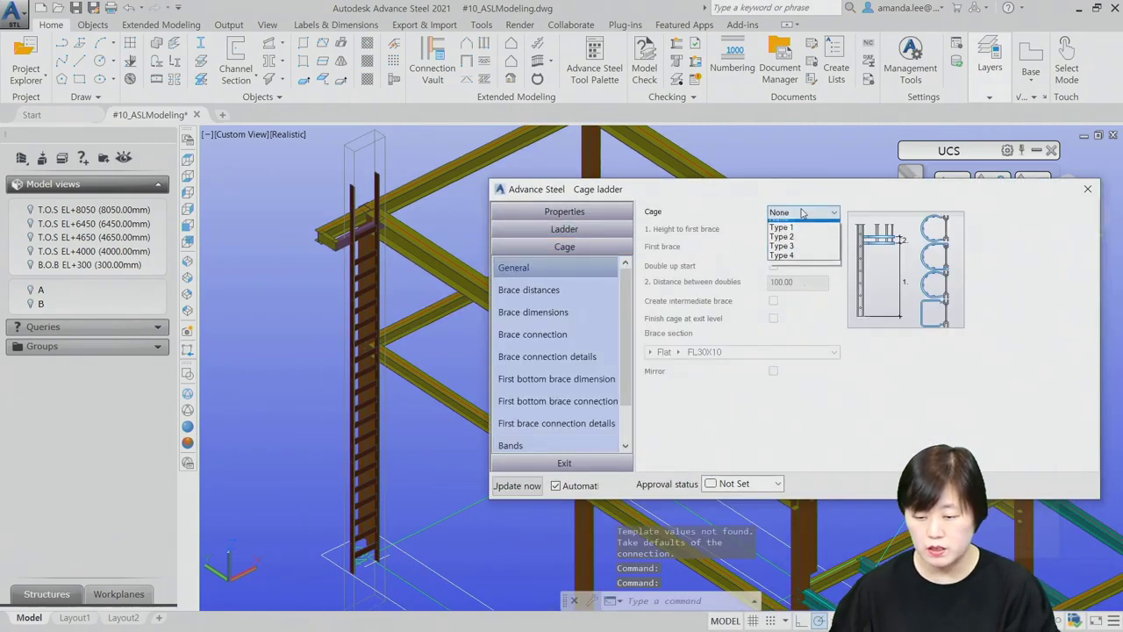
{"action": "left_click", "coordinate": [797, 244]}
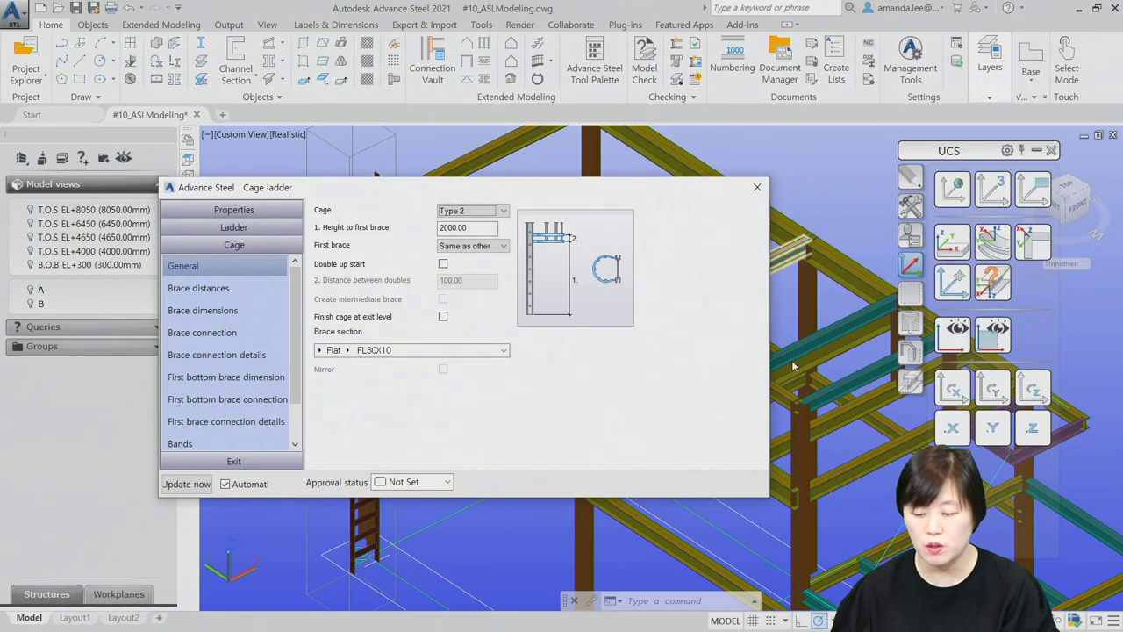
{"action": "left_click", "coordinate": [869, 467]}
{"action": "scroll", "coordinate": [891, 526], "scroll_direction": "down", "scroll_amount": 3}
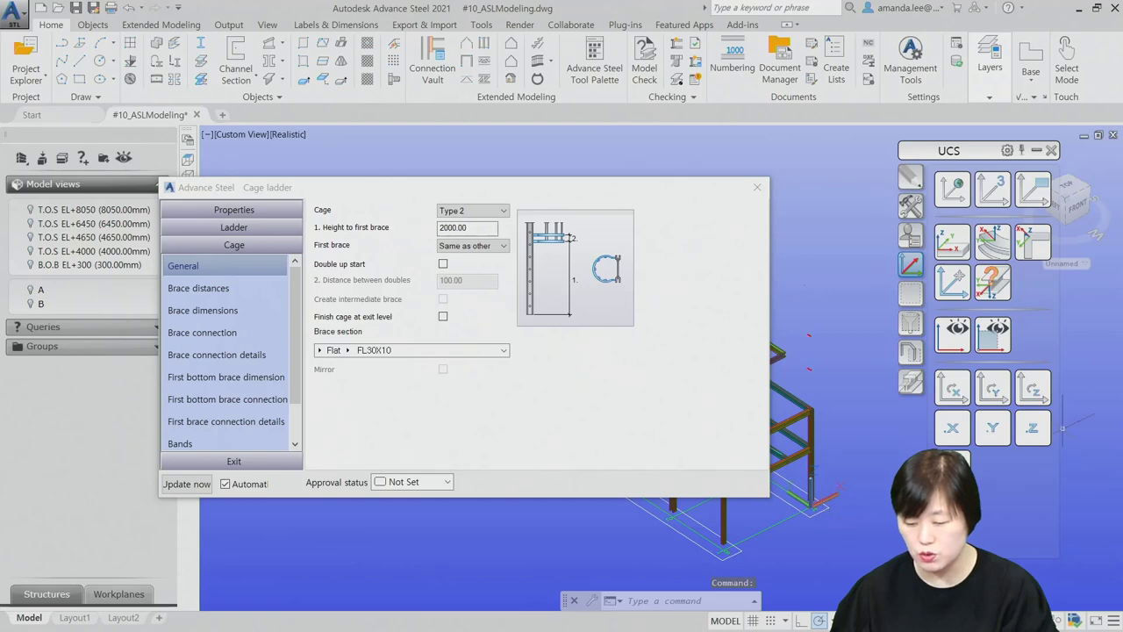
- Close the ladder settings and delete the trial cage ladder
{"action": "left_click", "coordinate": [757, 187]}
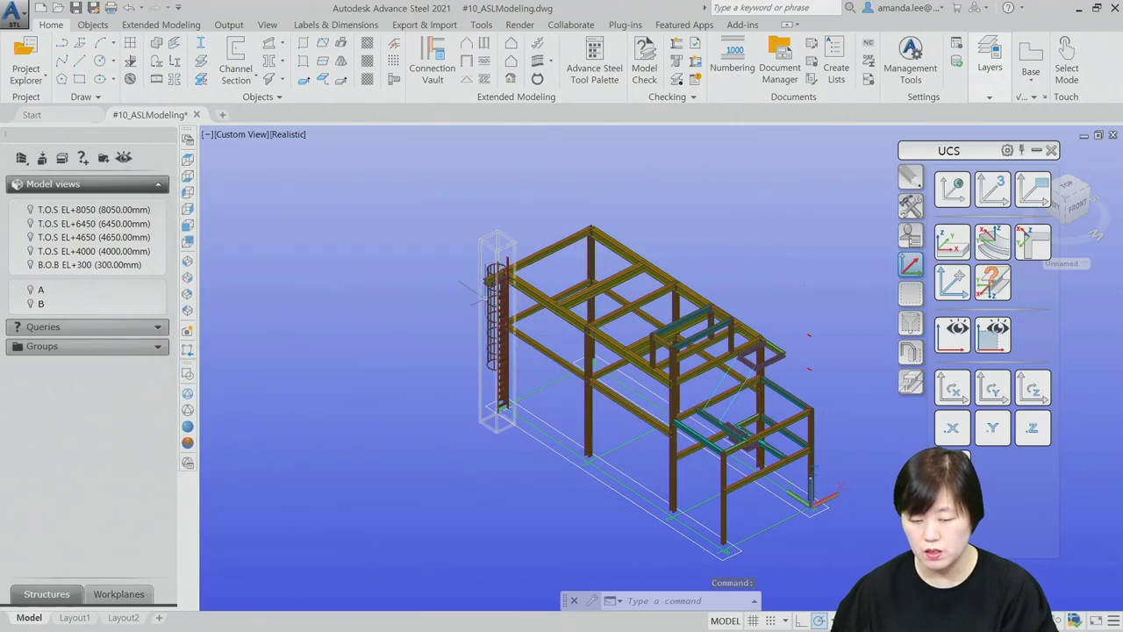
{"action": "scroll", "coordinate": [485, 373], "scroll_direction": "up", "scroll_amount": 5}
{"action": "left_click", "coordinate": [485, 373]}
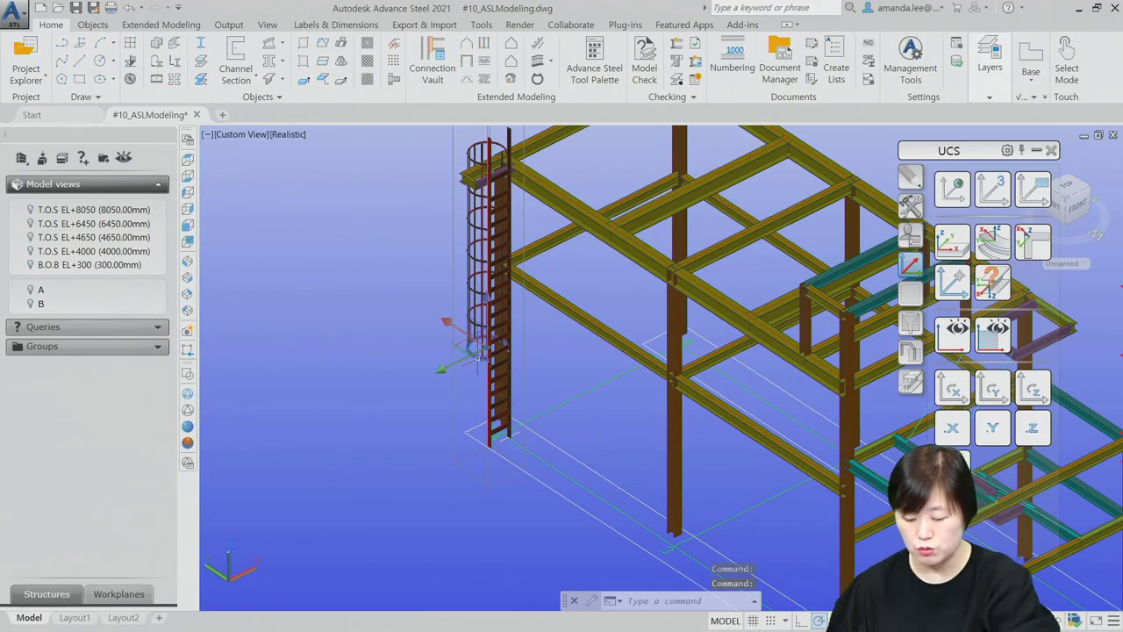
{"action": "key", "text": "Delete"}
- Rotate the UCS two steps about the vertical Z axis
{"action": "middle_click_drag", "start_coordinate": [830, 569], "coordinate": [588, 468]}
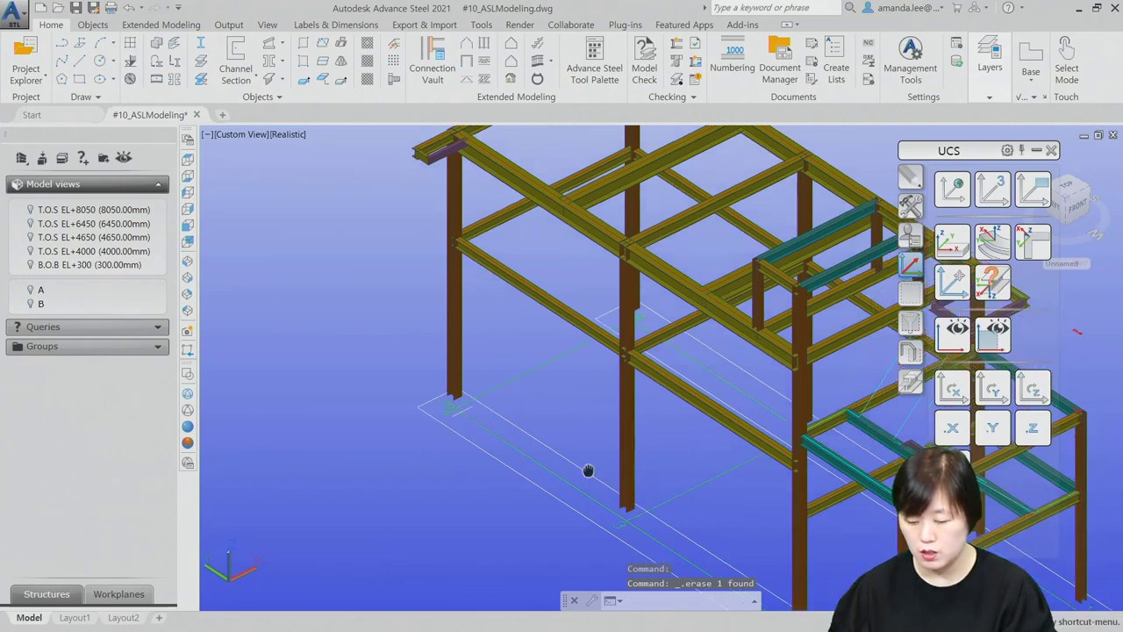
{"action": "left_click", "coordinate": [1033, 389]}
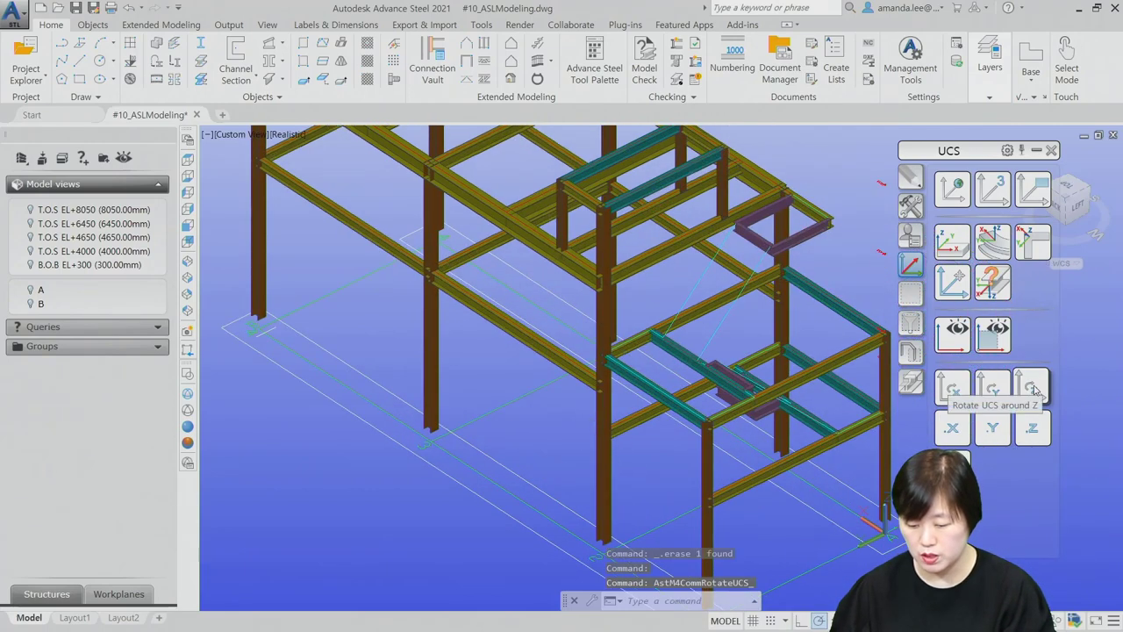
{"action": "left_click", "coordinate": [1033, 389]}
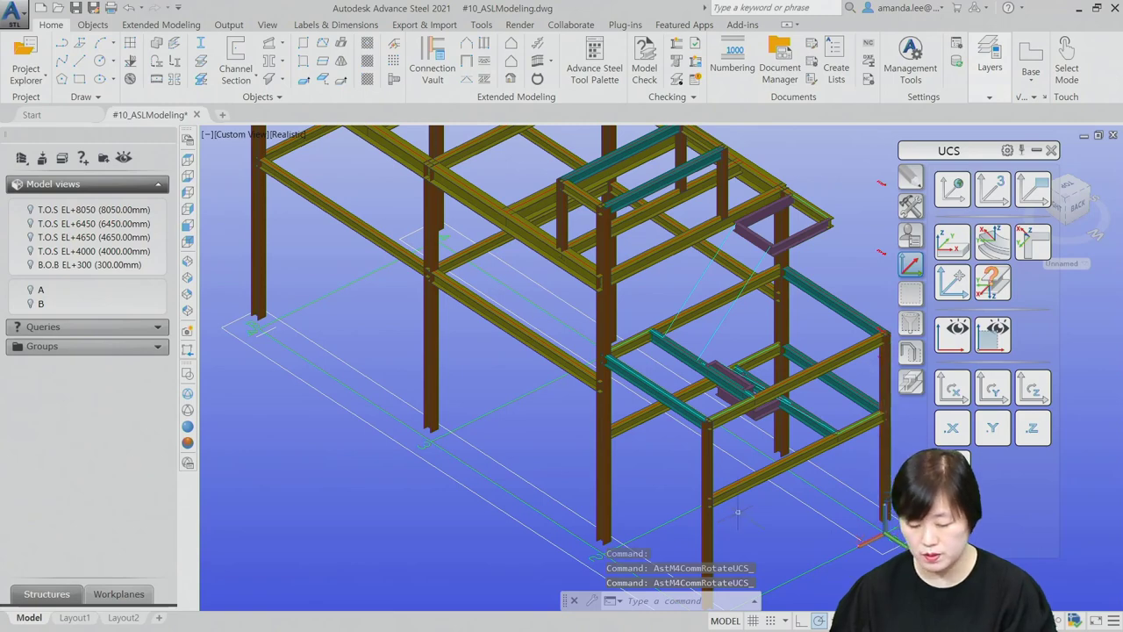
{"action": "scroll", "coordinate": [884, 513], "scroll_direction": "down", "scroll_amount": 3}
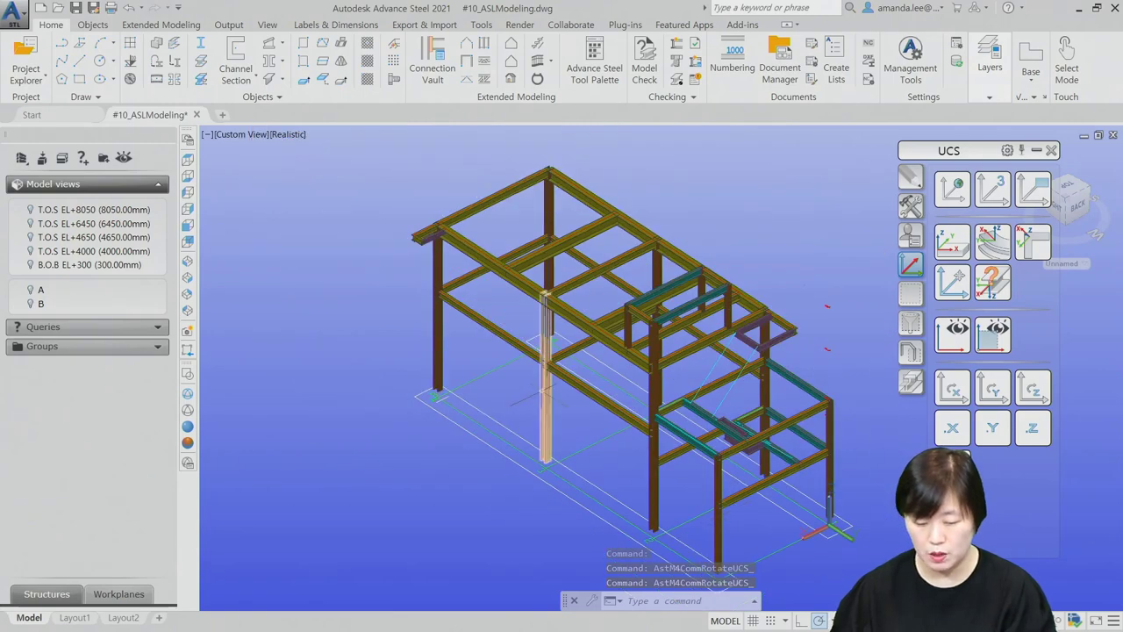
- Place a cage ladder at the column base with height 6150
{"action": "left_click", "coordinate": [536, 79]}
{"action": "scroll", "coordinate": [433, 395], "scroll_direction": "up", "scroll_amount": 5}
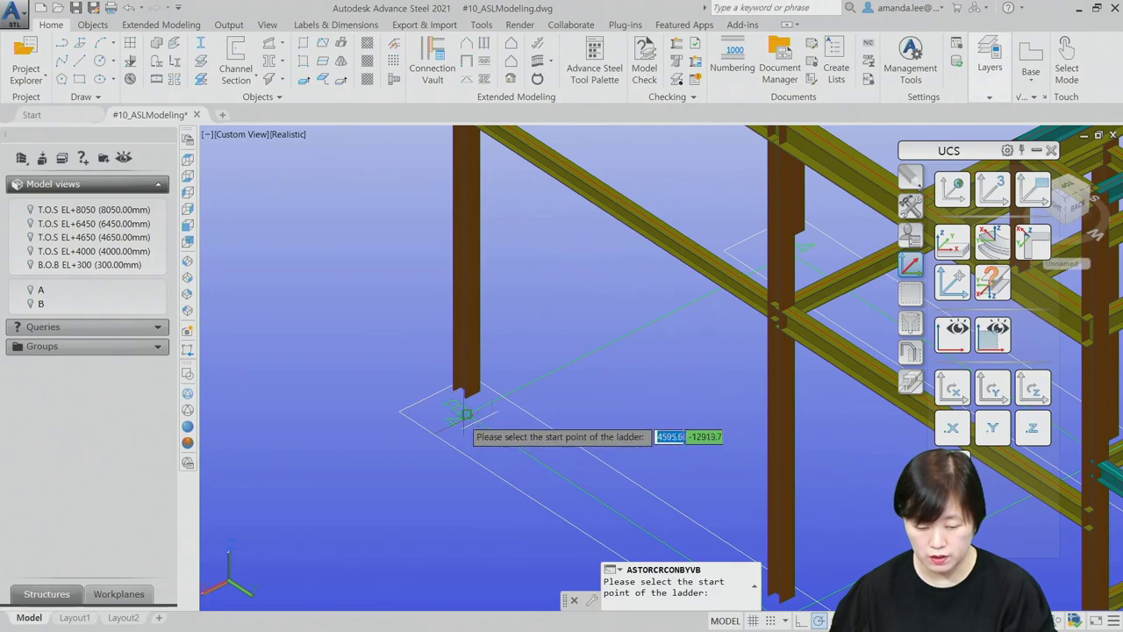
{"action": "left_click", "coordinate": [461, 423]}
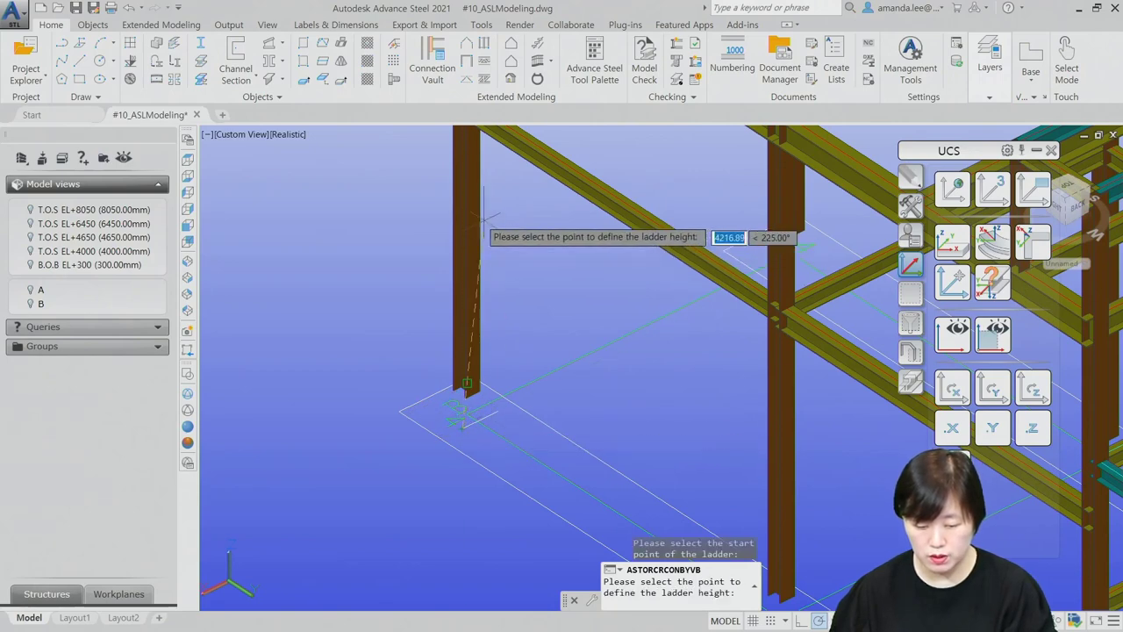
{"action": "type", "text": "6150"}
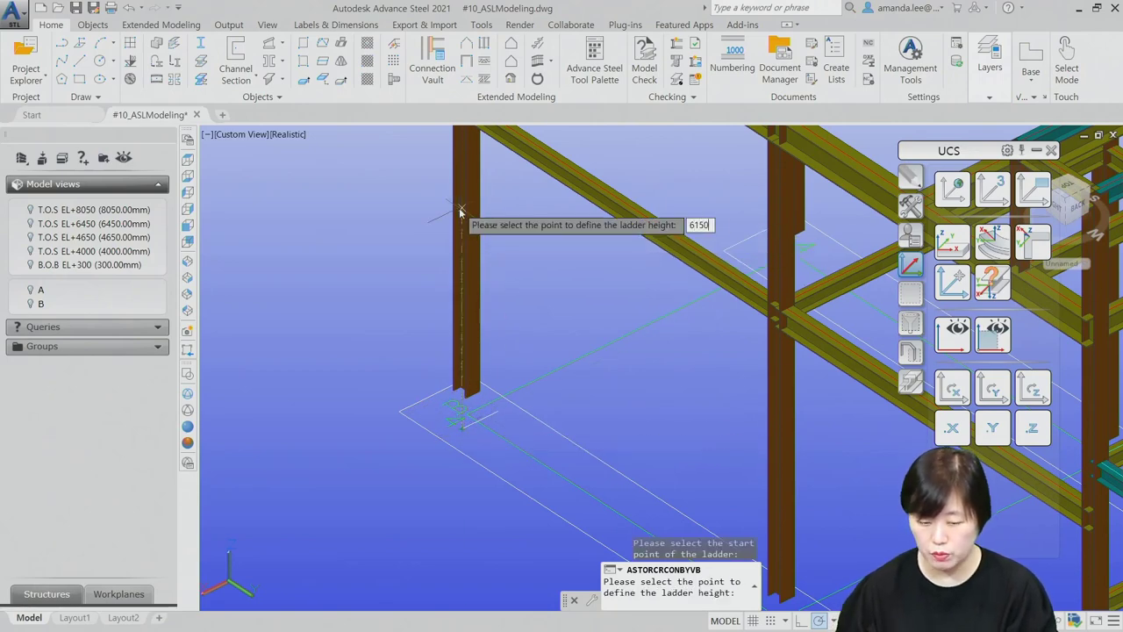
{"action": "key", "text": "Return"}
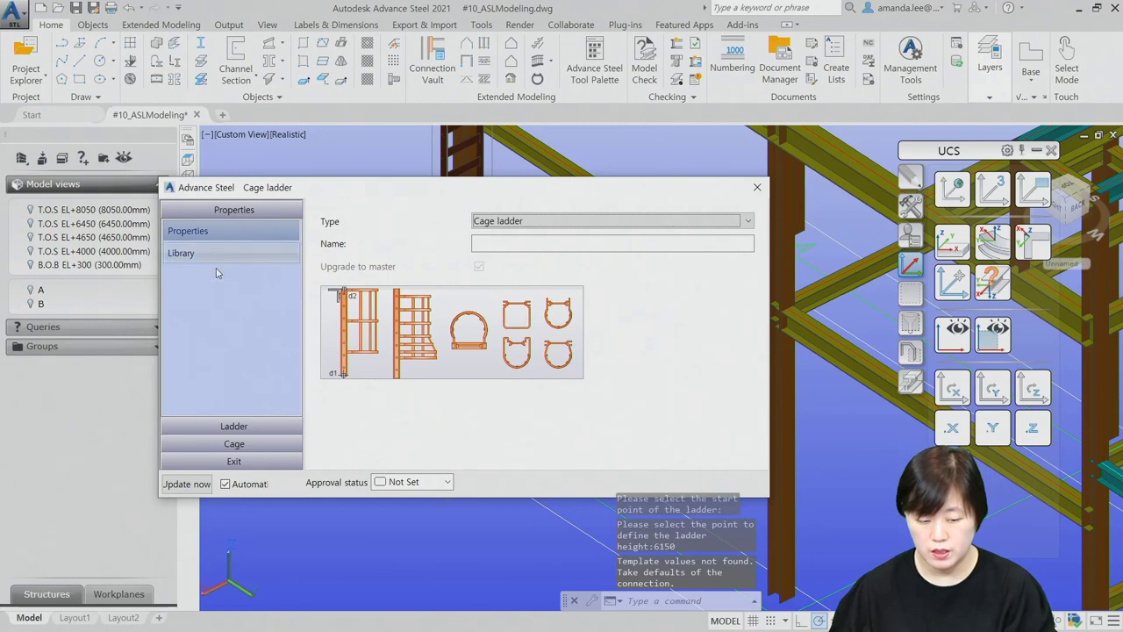
- Switch the new ladder's cage to Type 2, then cancel with Esc to discard it
{"action": "left_click", "coordinate": [249, 444]}
{"action": "left_click", "coordinate": [460, 211]}
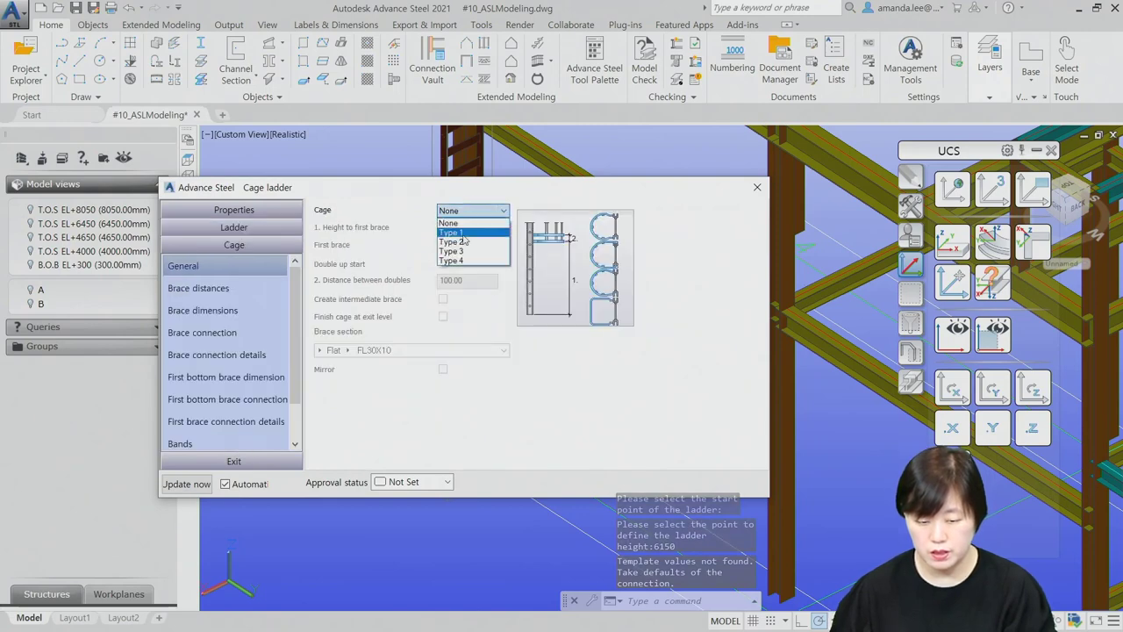
{"action": "left_click", "coordinate": [463, 243]}
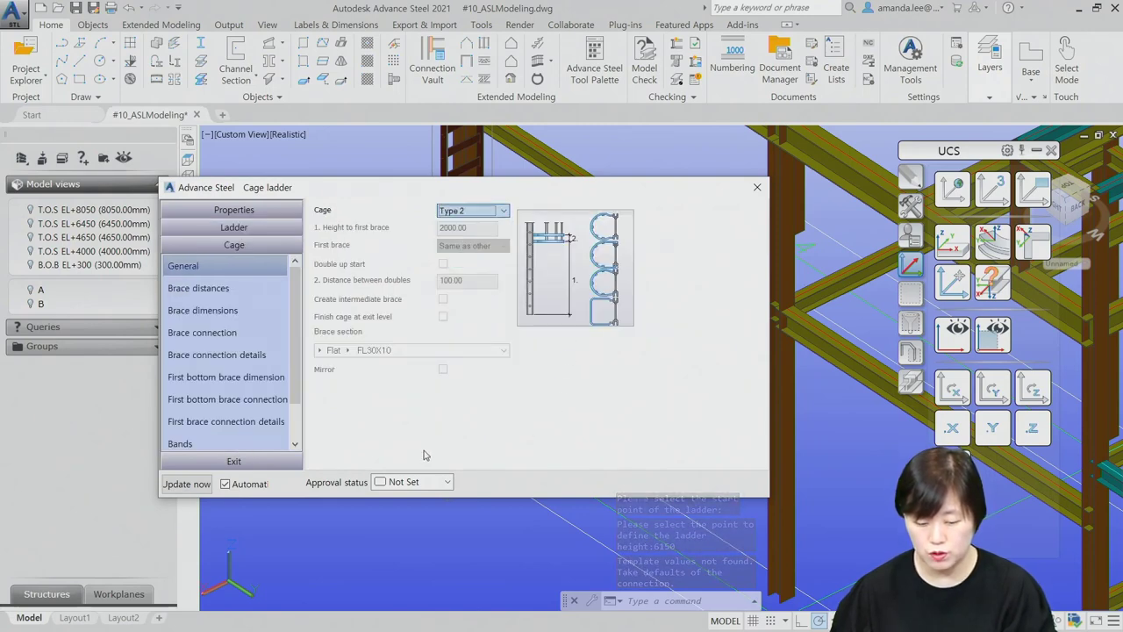
{"action": "left_click_drag", "start_coordinate": [537, 187], "coordinate": [1026, 181]}
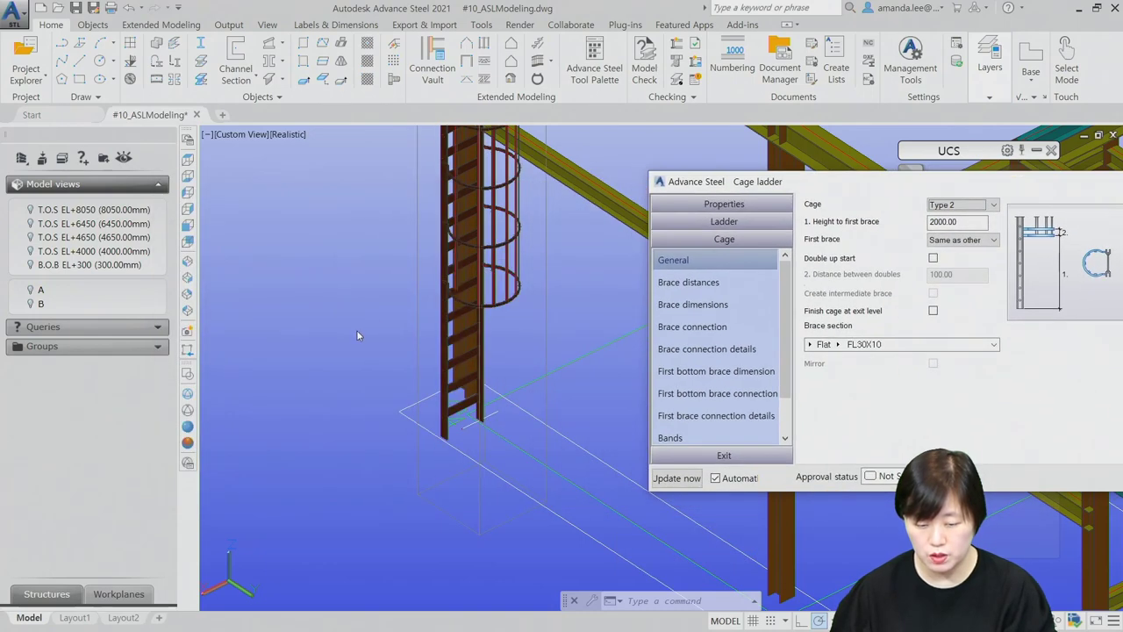
{"action": "scroll", "coordinate": [472, 391], "scroll_direction": "down", "scroll_amount": 2}
{"action": "scroll", "coordinate": [471, 391], "scroll_direction": "down", "scroll_amount": 2}
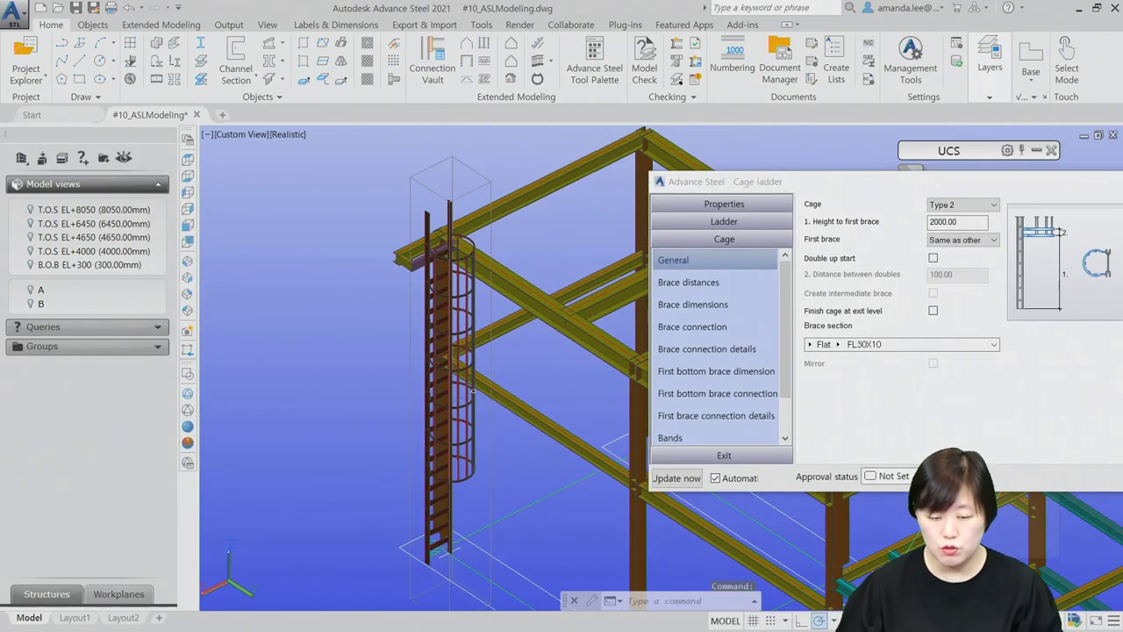
{"action": "key", "text": "Escape"}
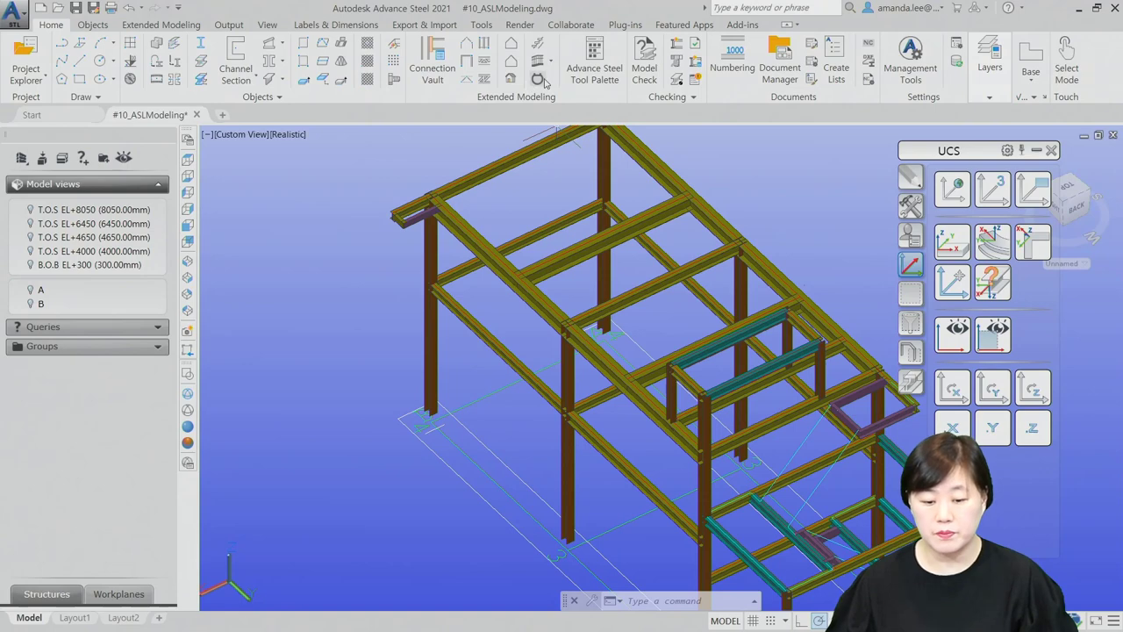
- Place another 6150 mm cage ladder at the column base and show its Ladder dimension settings
{"action": "left_click", "coordinate": [542, 79]}
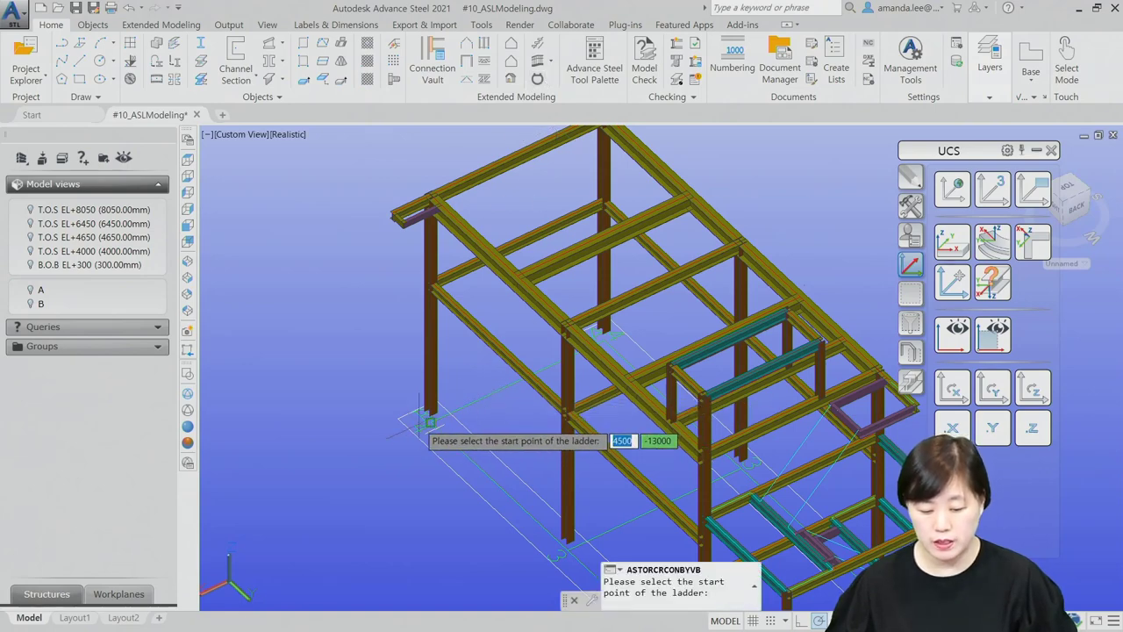
{"action": "scroll", "coordinate": [423, 423], "scroll_direction": "up", "scroll_amount": 3}
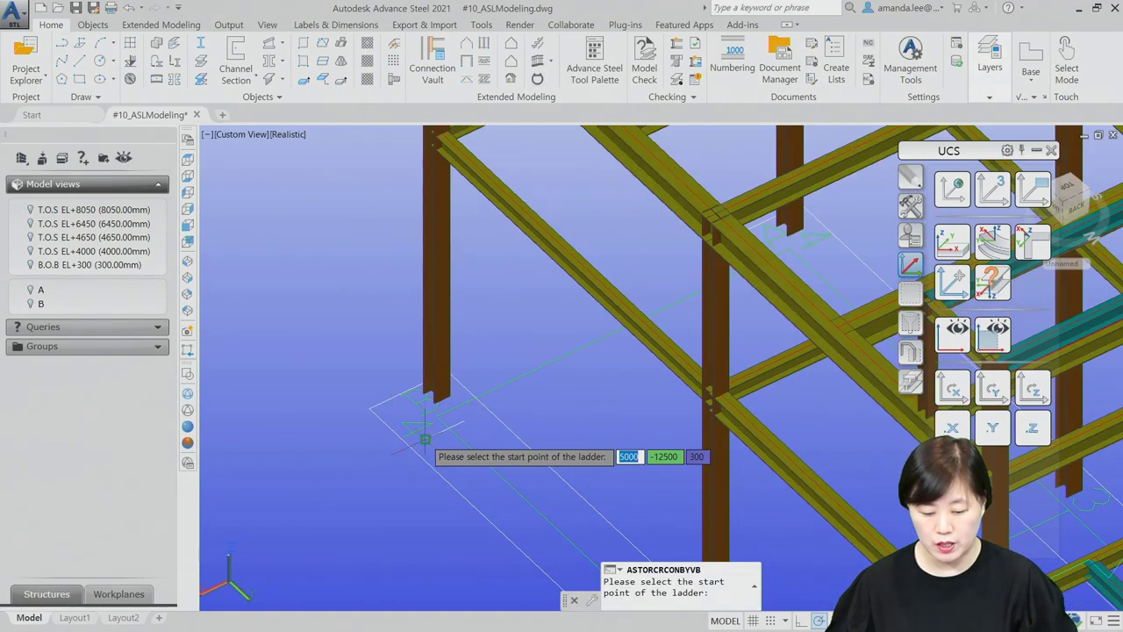
{"action": "left_click", "coordinate": [424, 439]}
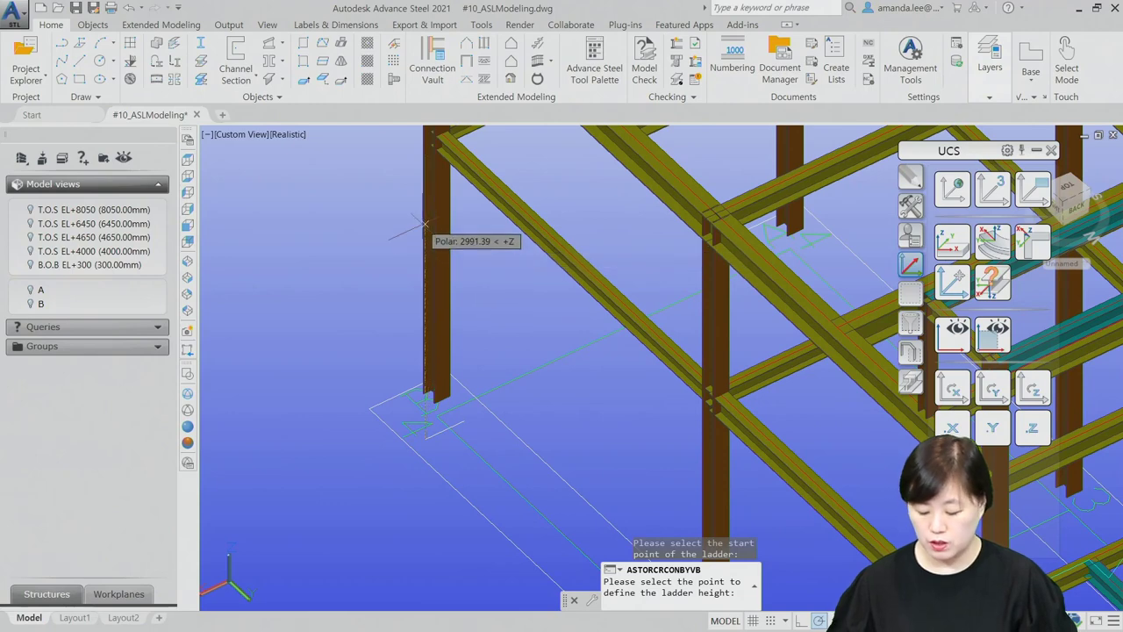
{"action": "type", "text": "6150"}
{"action": "key", "text": "Return"}
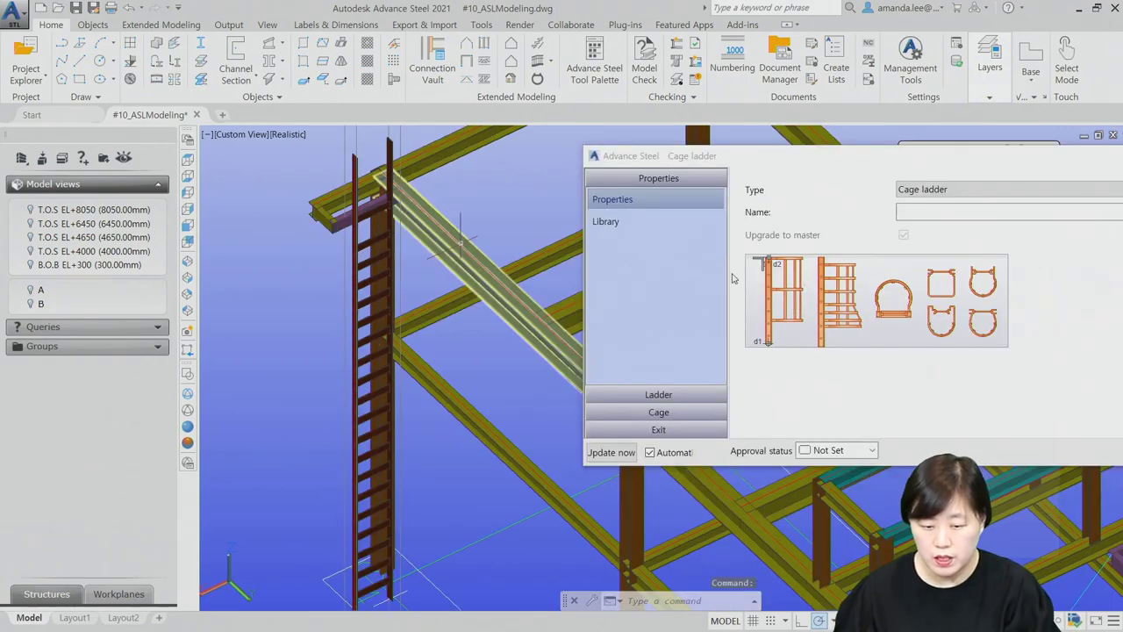
{"action": "left_click", "coordinate": [656, 393]}
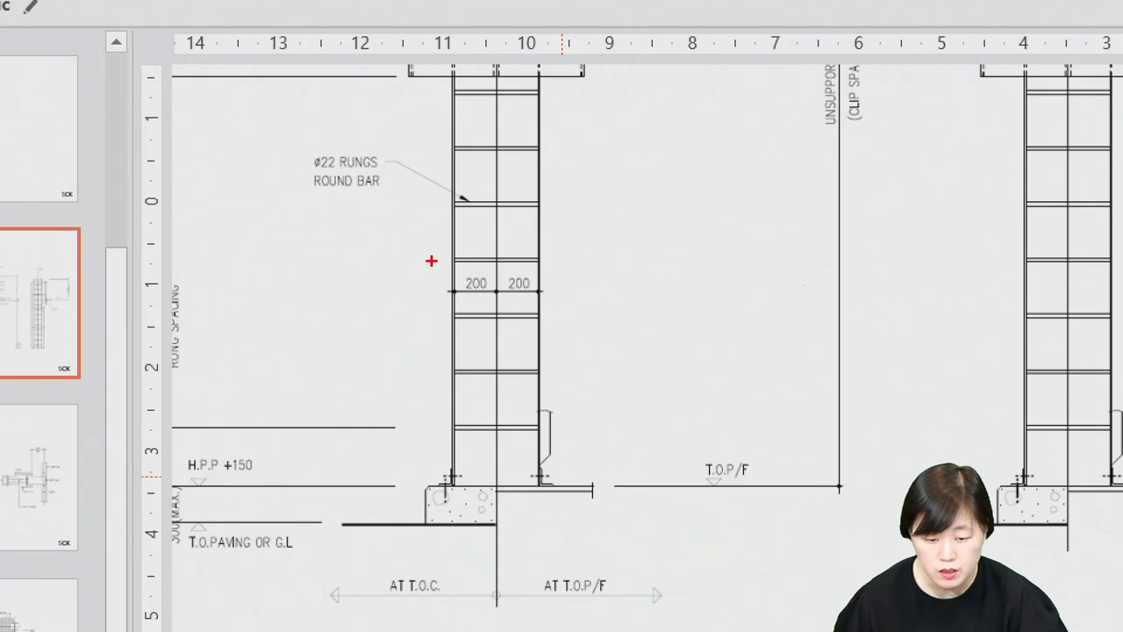
- Mark in red the 200+200 width as 400, ø22 rungs, 1400 extension and 300 spacing
{"action": "left_click_drag", "start_coordinate": [431, 261], "coordinate": [563, 305]}
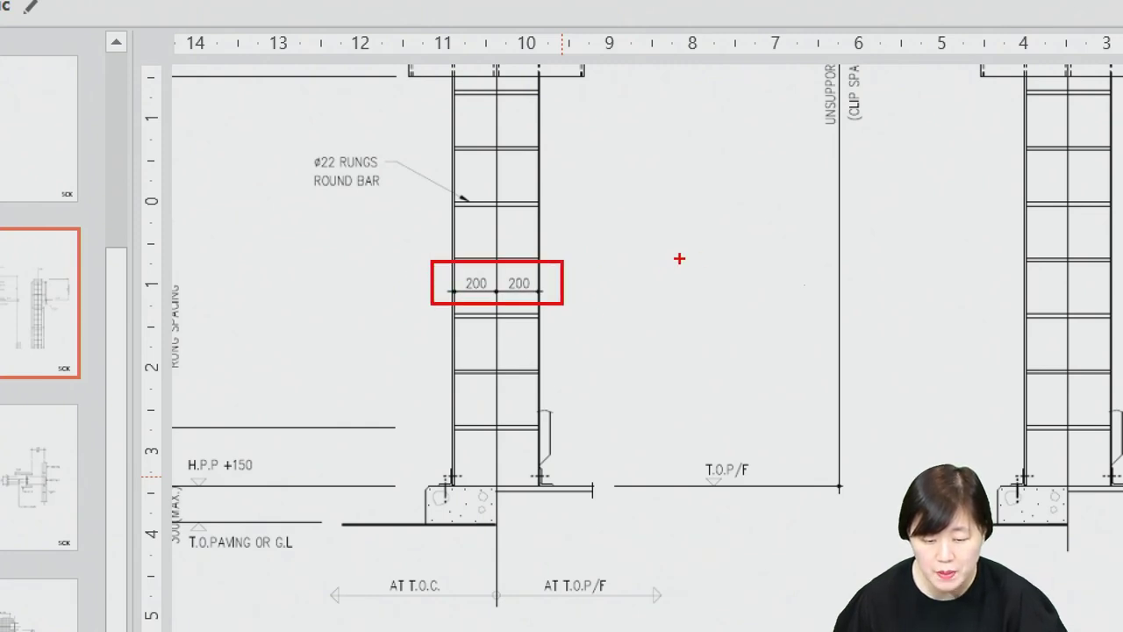
{"action": "left_click_drag", "start_coordinate": [679, 258], "coordinate": [669, 306]}
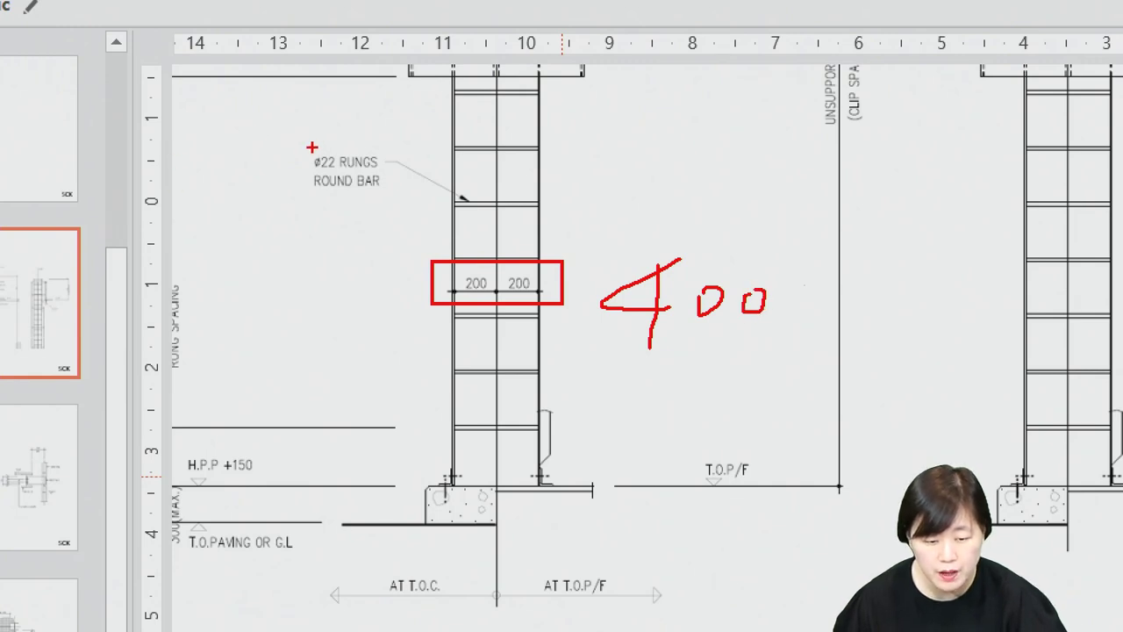
{"action": "left_click_drag", "start_coordinate": [325, 151], "coordinate": [398, 204]}
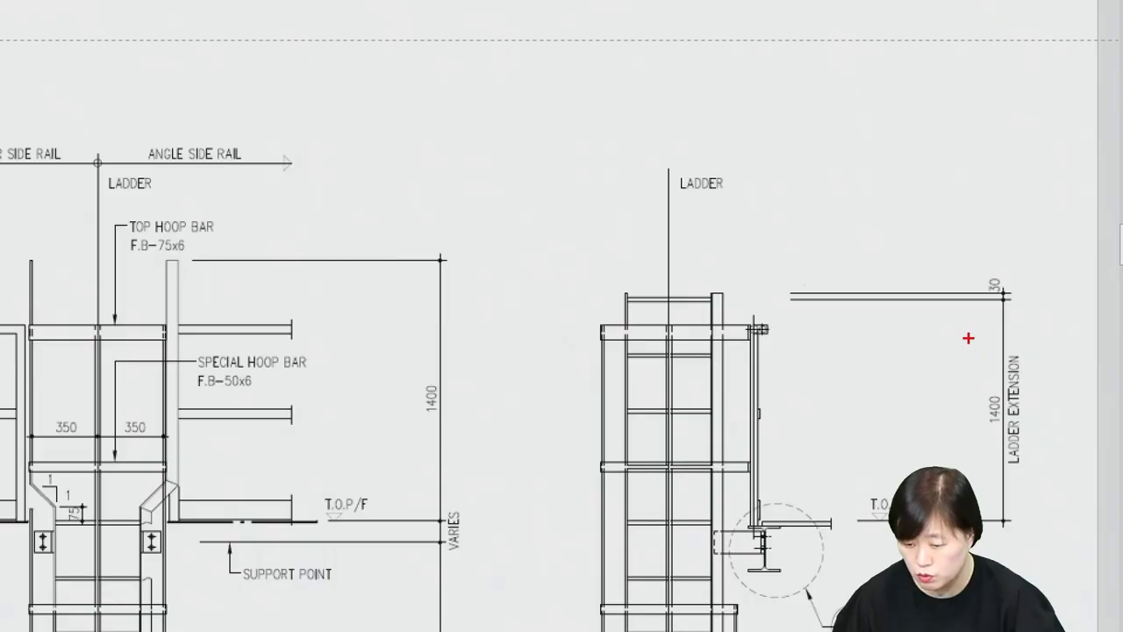
{"action": "left_click_drag", "start_coordinate": [968, 338], "coordinate": [1044, 479]}
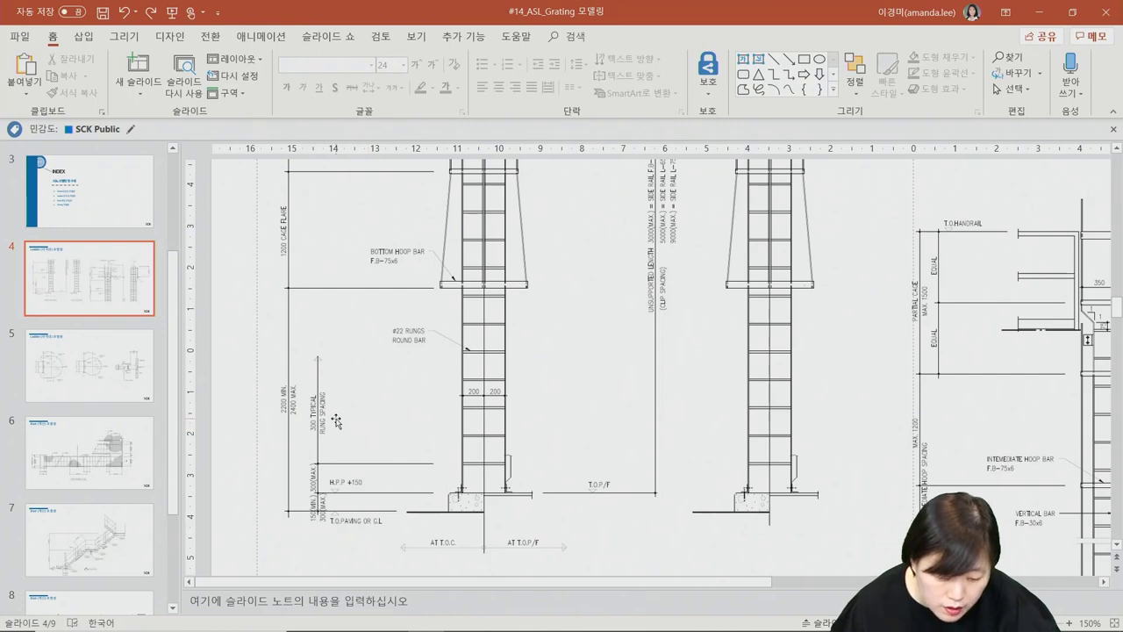
{"action": "left_click_drag", "start_coordinate": [306, 386], "coordinate": [333, 439]}
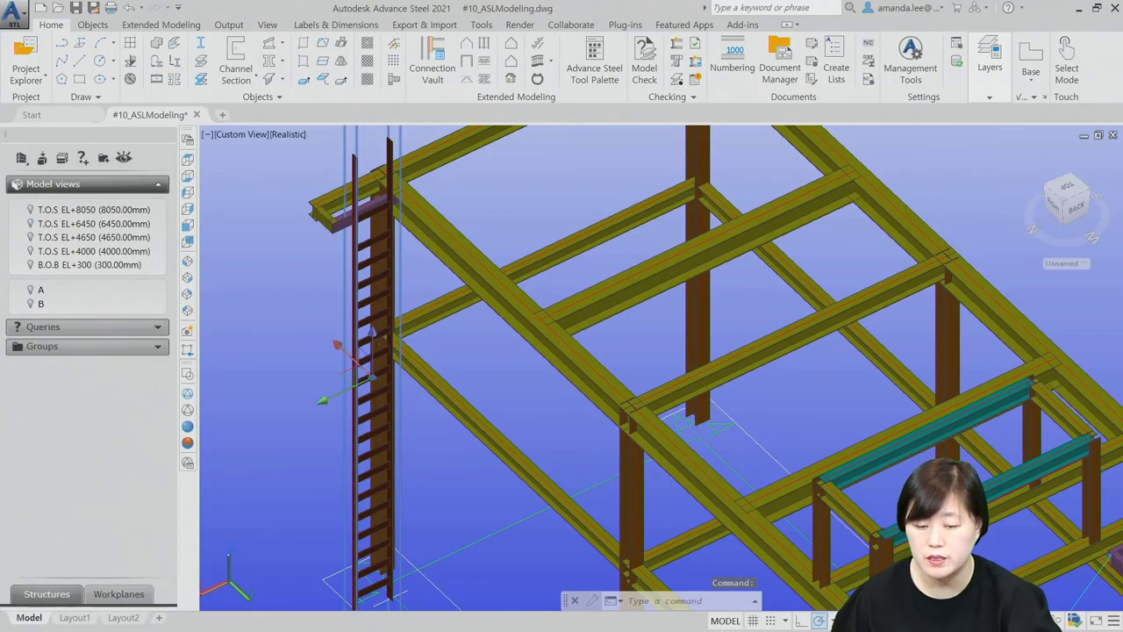
- Edit the ladder to set Height extension 1400 and Width 400
{"action": "double_click", "coordinate": [373, 351]}
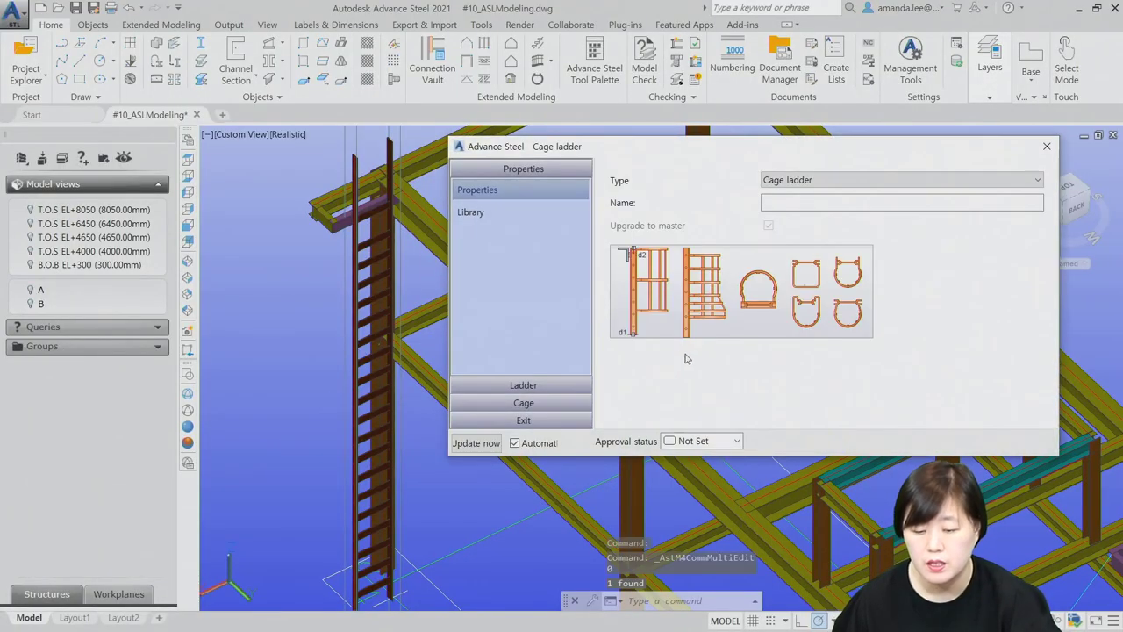
{"action": "left_click", "coordinate": [516, 387]}
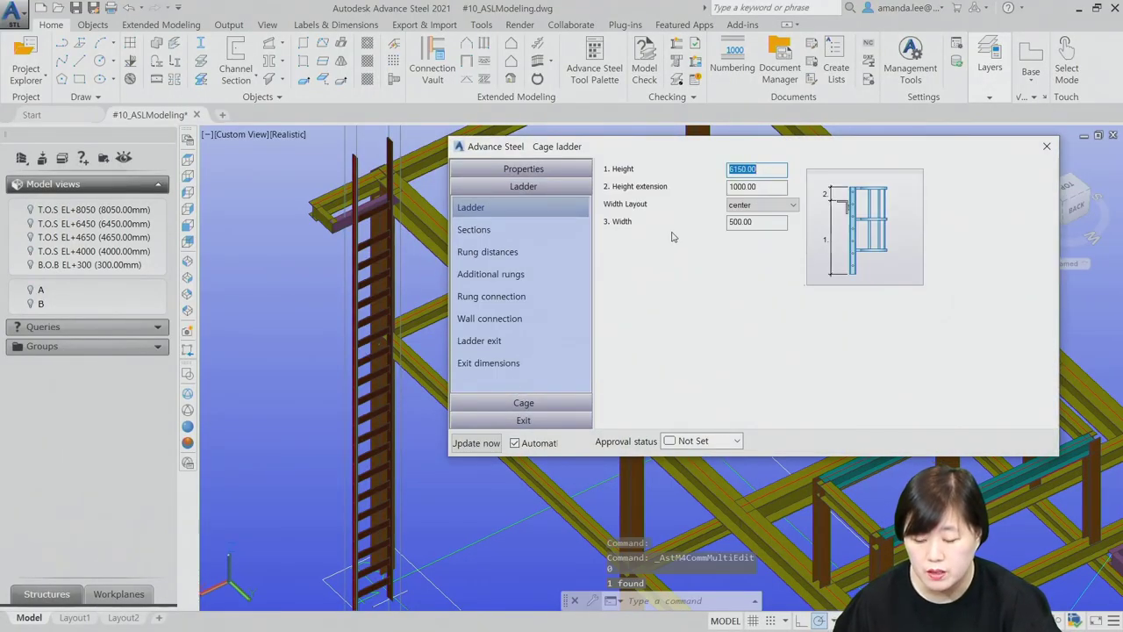
{"action": "left_click_drag", "start_coordinate": [759, 186], "coordinate": [686, 182]}
{"action": "type", "text": "1400"}
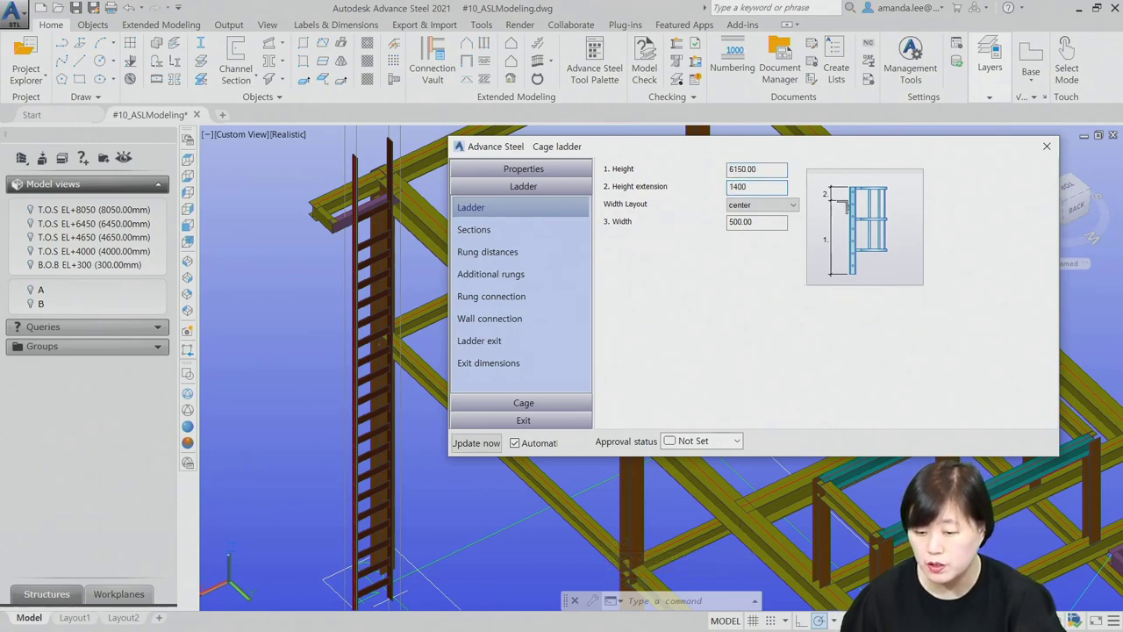
{"action": "key", "text": "Return"}
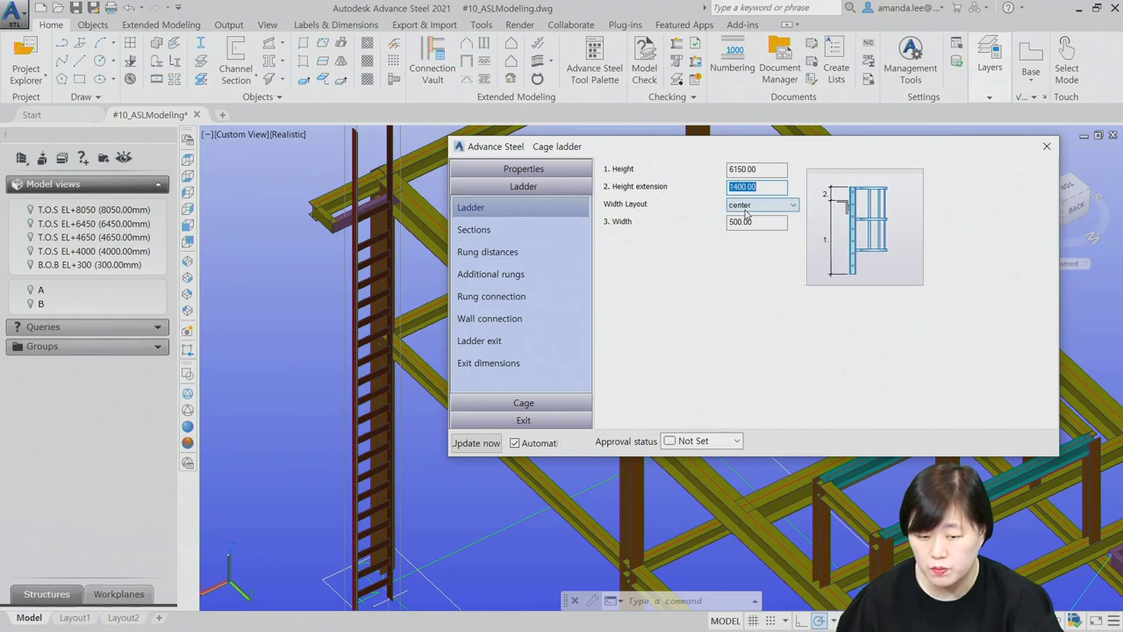
{"action": "left_click_drag", "start_coordinate": [752, 223], "coordinate": [646, 221]}
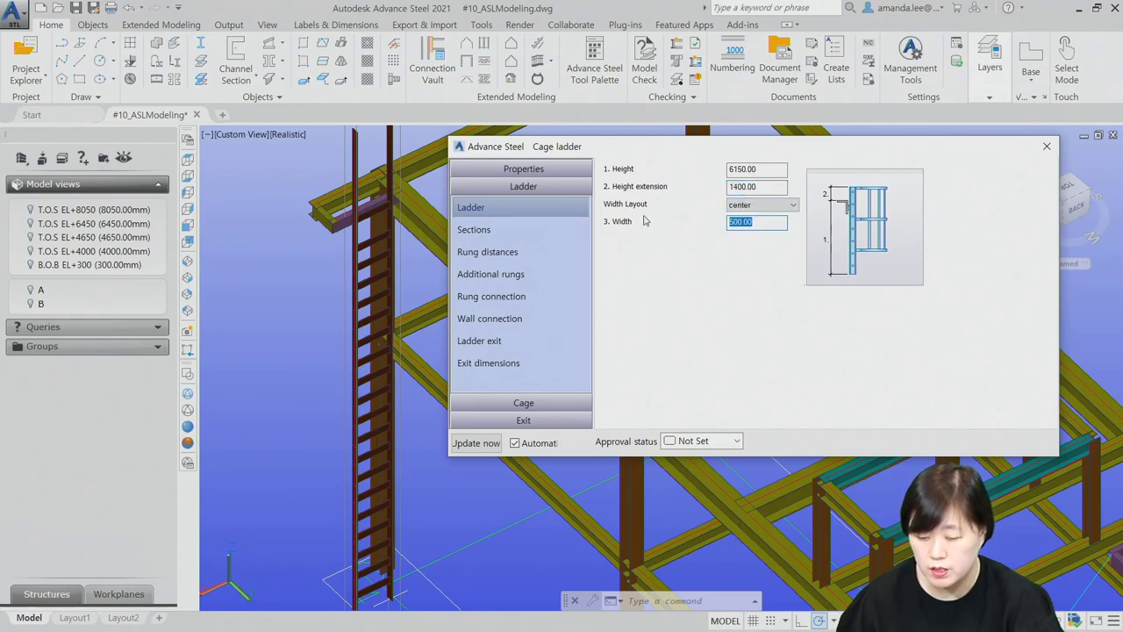
{"action": "type", "text": "4"}
{"action": "key", "text": "Return"}
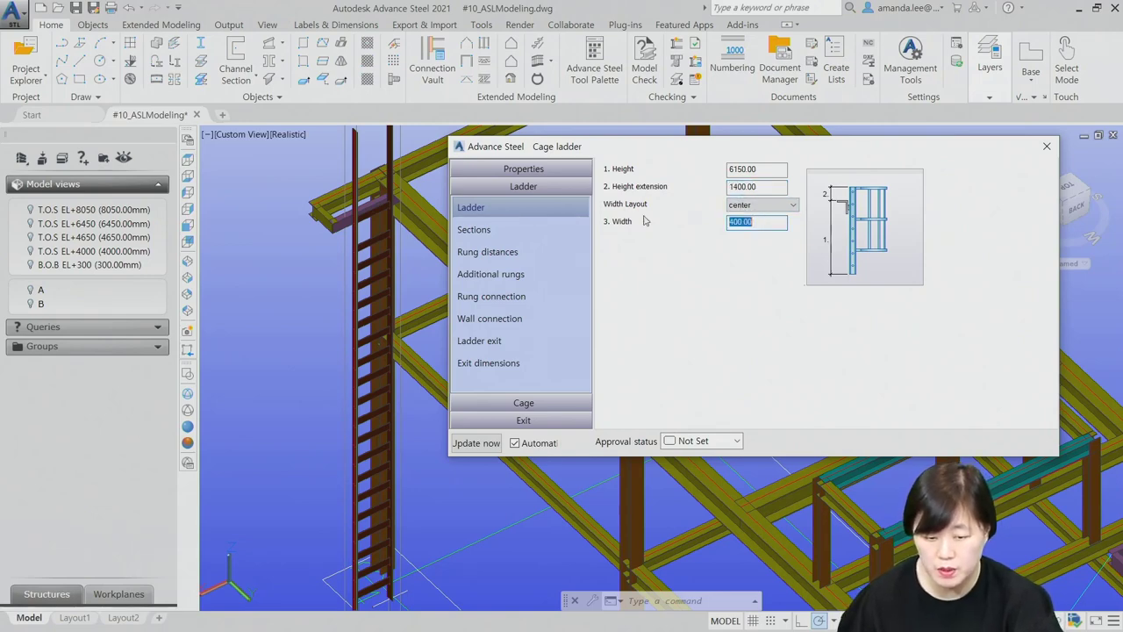
{"action": "left_click", "coordinate": [553, 230]}
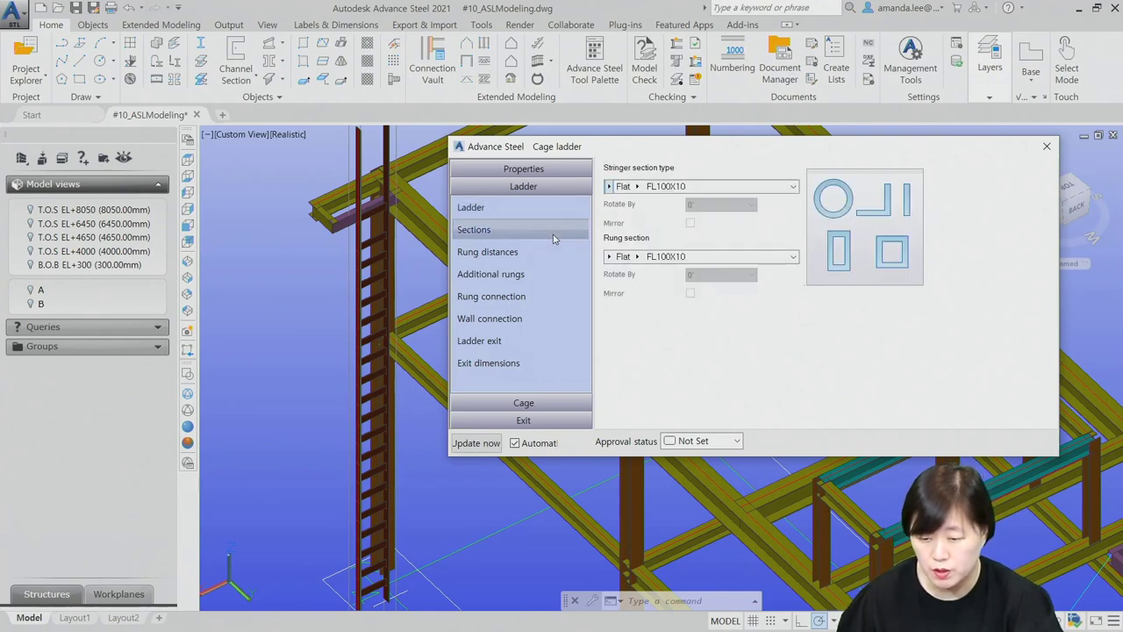
- Set the stringer section to Flat FL65X10
{"action": "left_click", "coordinate": [637, 187]}
{"action": "left_click_drag", "start_coordinate": [719, 262], "coordinate": [721, 252]}
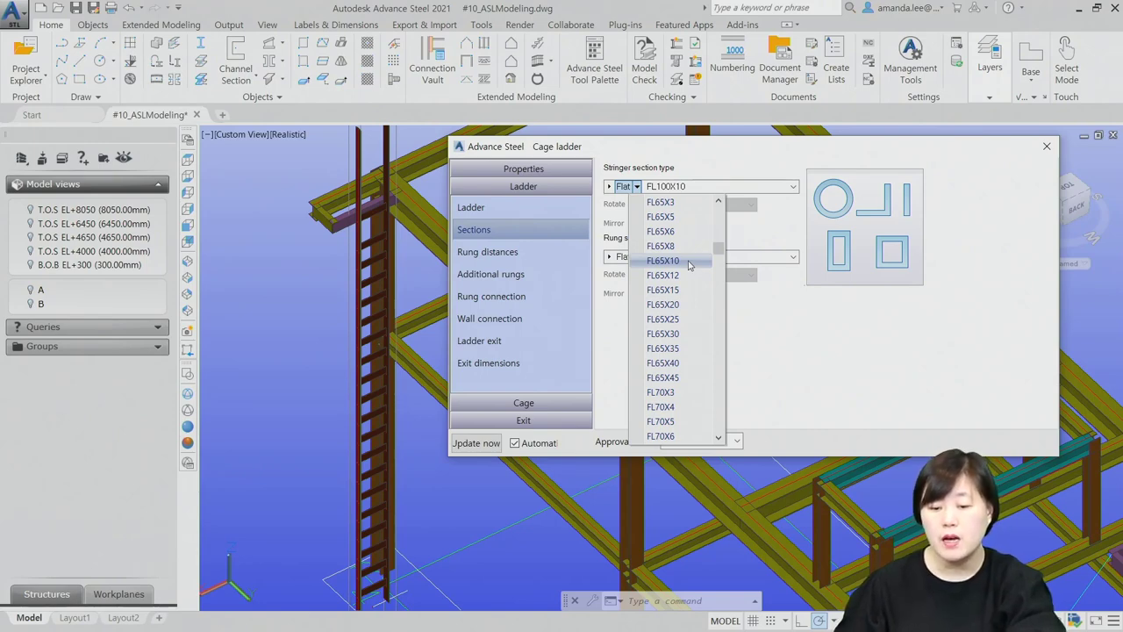
{"action": "left_click", "coordinate": [689, 265]}
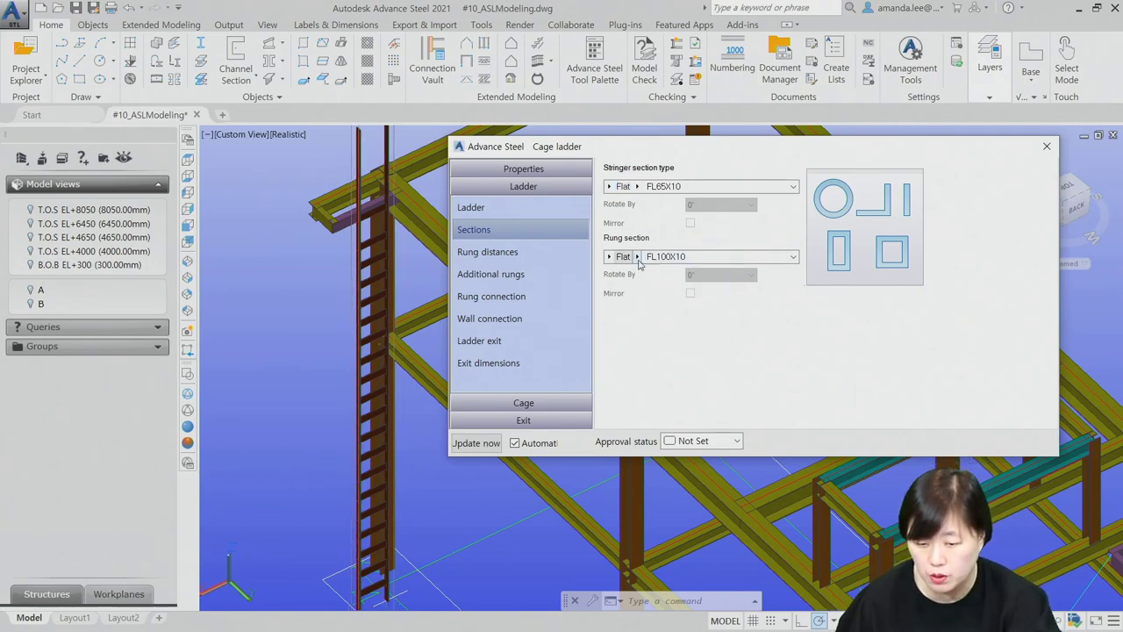
- Set the rung section to Round EN 10060 RD22
{"action": "left_click", "coordinate": [621, 263]}
{"action": "left_click", "coordinate": [654, 391]}
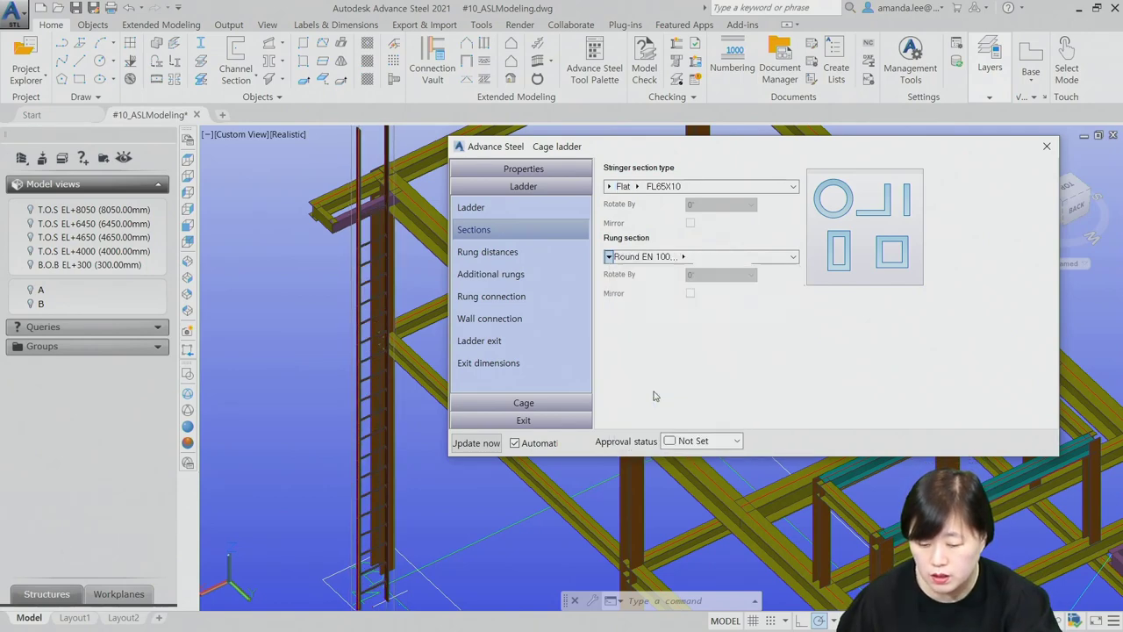
{"action": "left_click", "coordinate": [690, 257]}
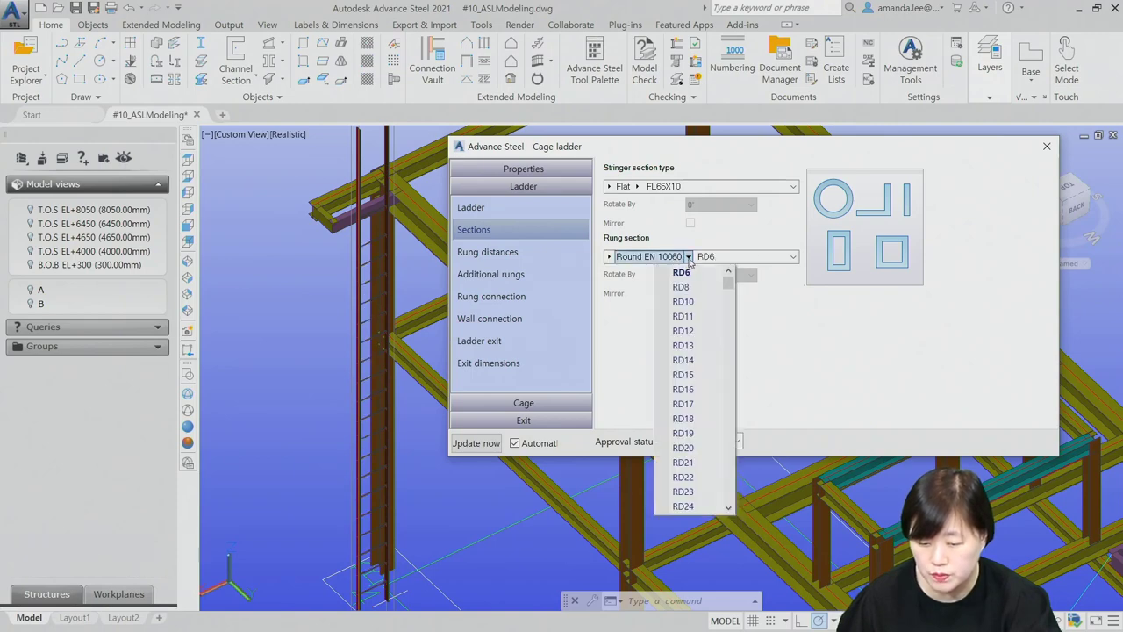
{"action": "left_click", "coordinate": [693, 477]}
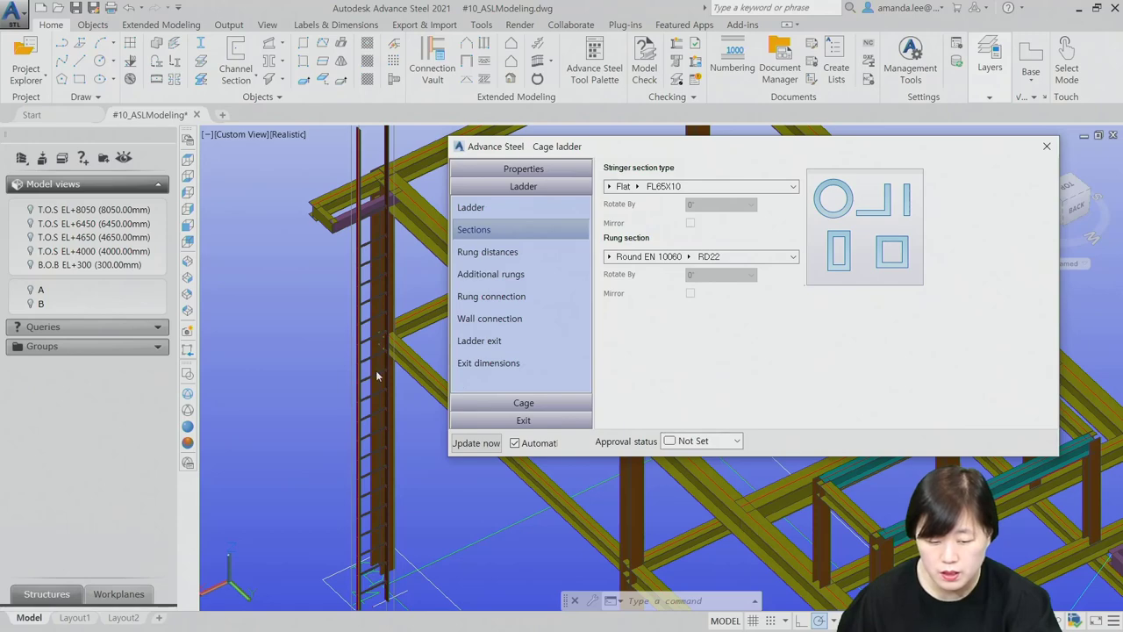
{"action": "scroll", "coordinate": [351, 373], "scroll_direction": "up", "scroll_amount": 2}
{"action": "scroll", "coordinate": [263, 364], "scroll_direction": "up", "scroll_amount": 2}
{"action": "scroll", "coordinate": [255, 361], "scroll_direction": "up", "scroll_amount": 2}
{"action": "scroll", "coordinate": [309, 316], "scroll_direction": "up", "scroll_amount": 2}
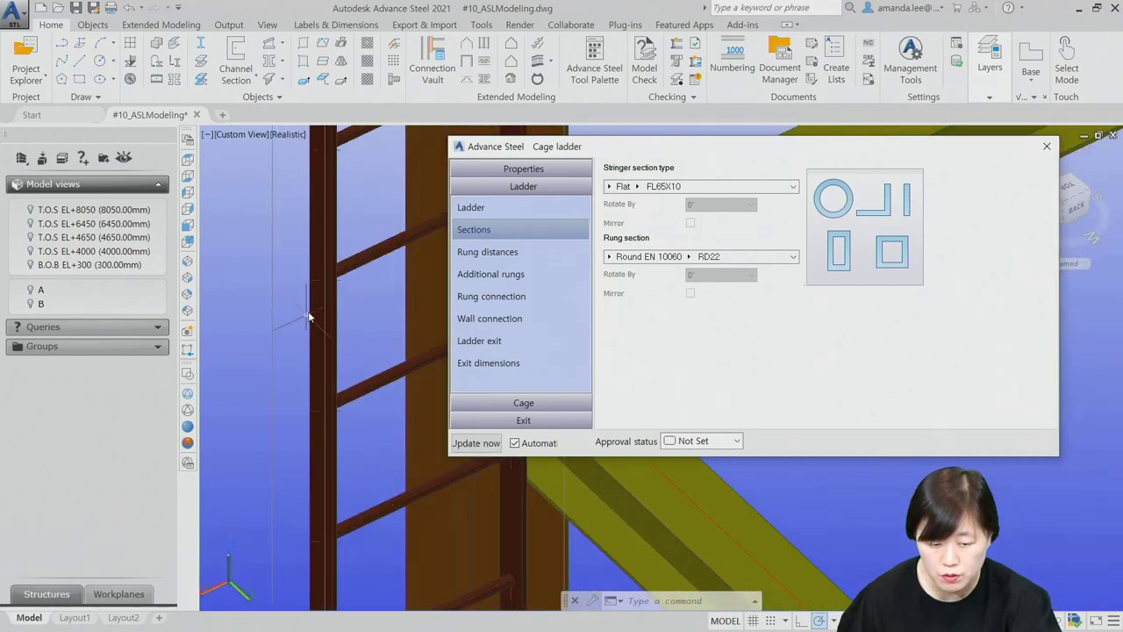
{"action": "scroll", "coordinate": [310, 366], "scroll_direction": "down", "scroll_amount": 2}
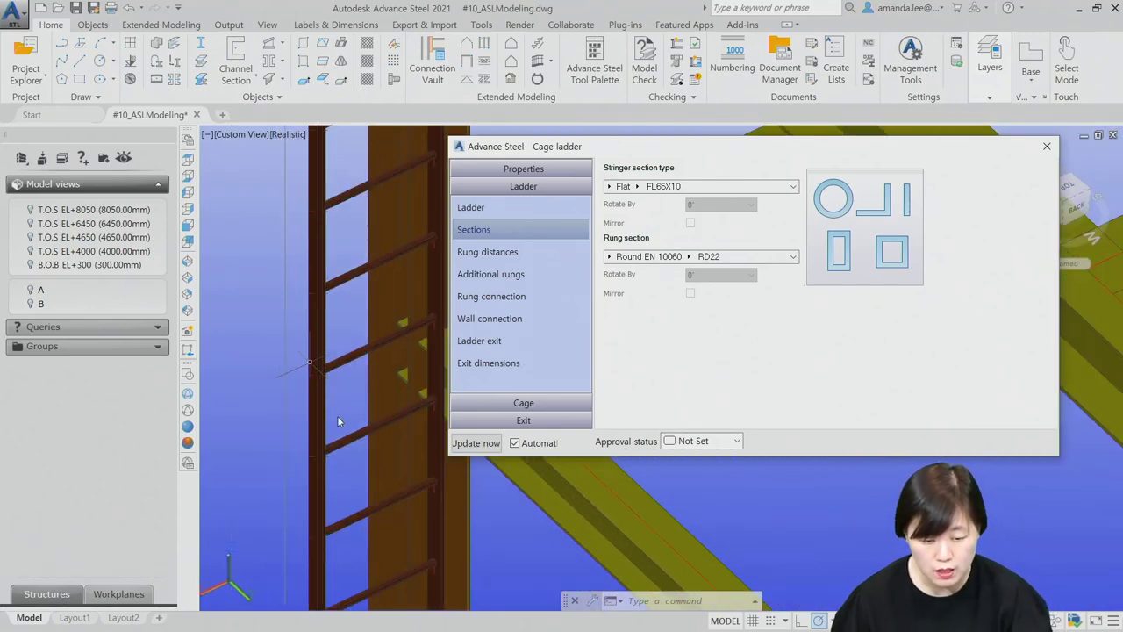
{"action": "scroll", "coordinate": [325, 413], "scroll_direction": "down", "scroll_amount": 3}
{"action": "scroll", "coordinate": [317, 428], "scroll_direction": "up", "scroll_amount": 2}
{"action": "scroll", "coordinate": [317, 431], "scroll_direction": "up", "scroll_amount": 1}
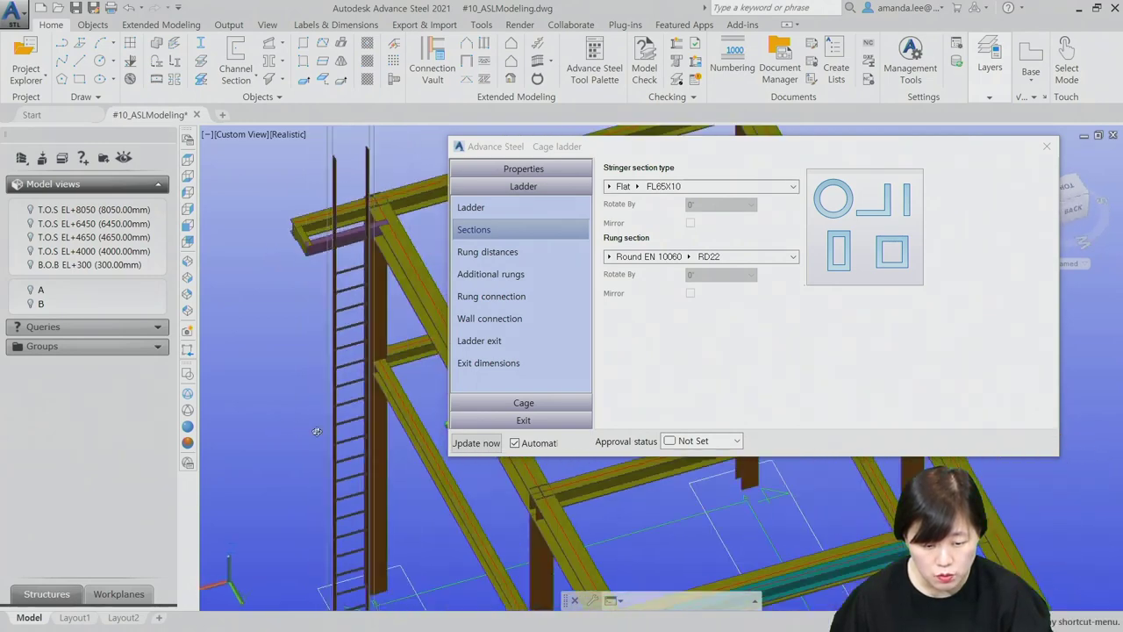
{"action": "scroll", "coordinate": [317, 431], "scroll_direction": "down", "scroll_amount": 2}
{"action": "scroll", "coordinate": [423, 324], "scroll_direction": "up", "scroll_amount": 2}
{"action": "scroll", "coordinate": [423, 324], "scroll_direction": "up", "scroll_amount": 1}
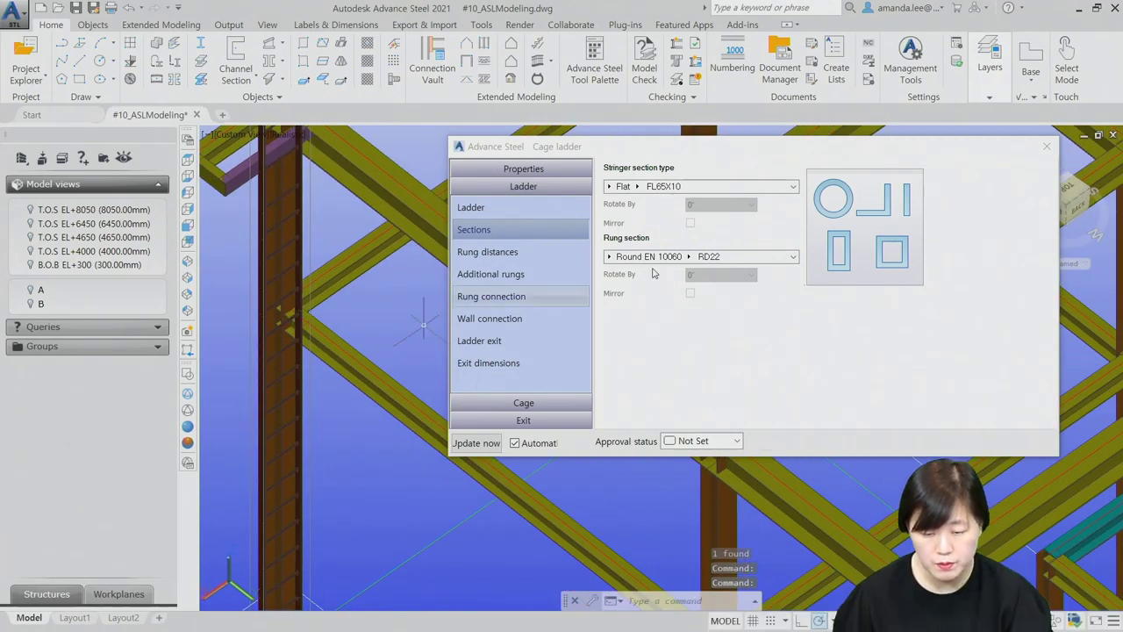
- Show the ladder's rung distance settings and review the Spacing by options
{"action": "left_click", "coordinate": [527, 254]}
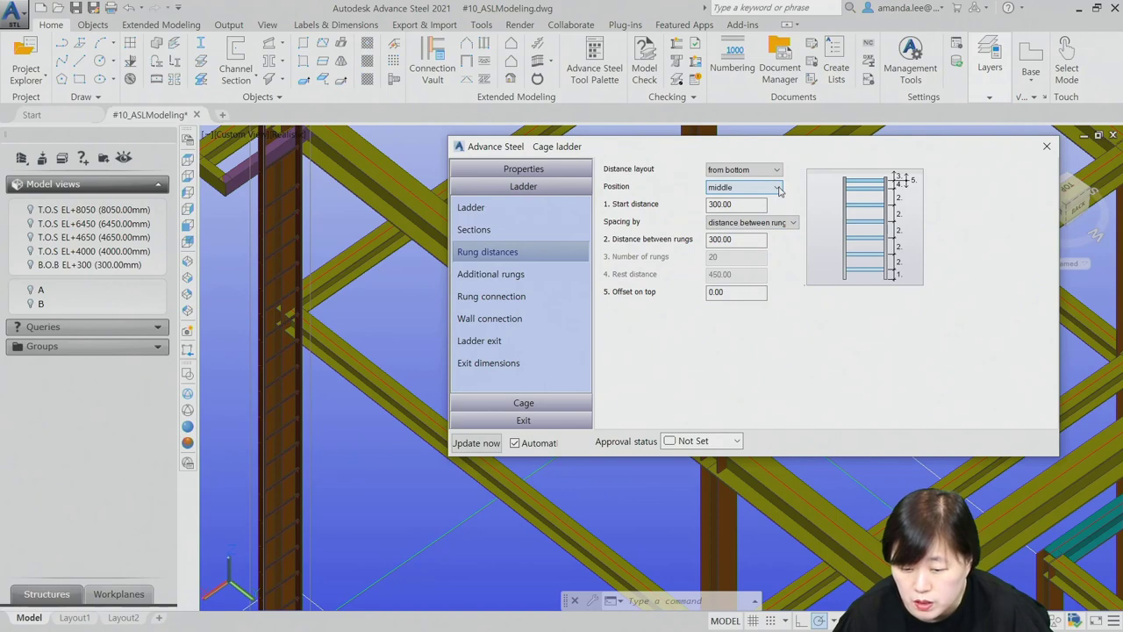
{"action": "left_click", "coordinate": [790, 222]}
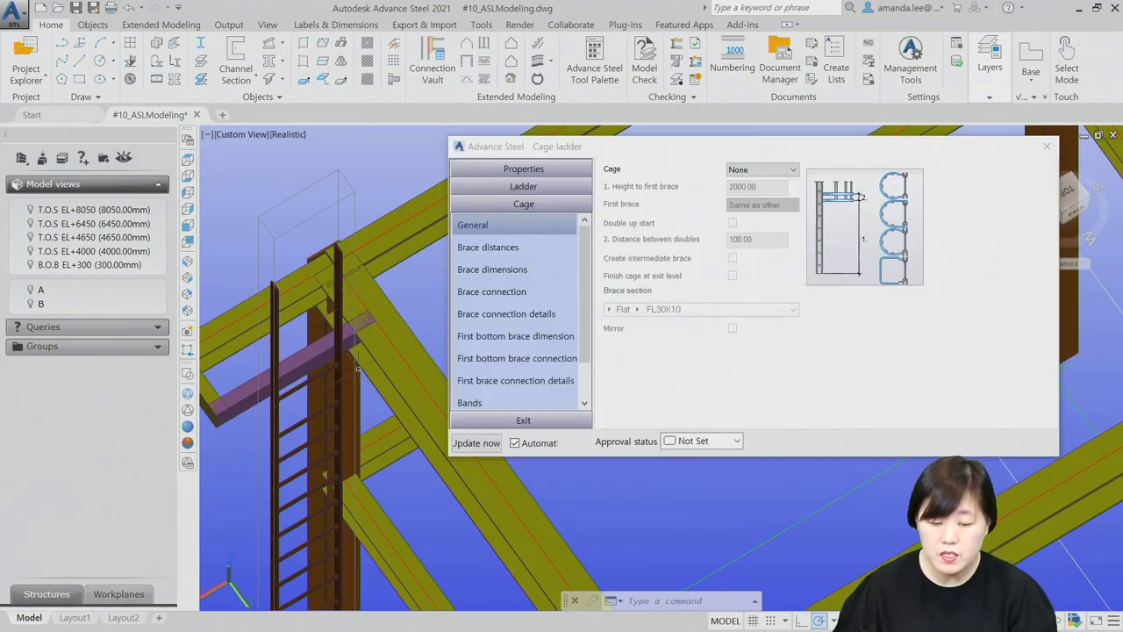
- Try cage Types 1, 2 and 3, then settle on a Type 4 hooped cage
{"action": "left_click", "coordinate": [766, 172]}
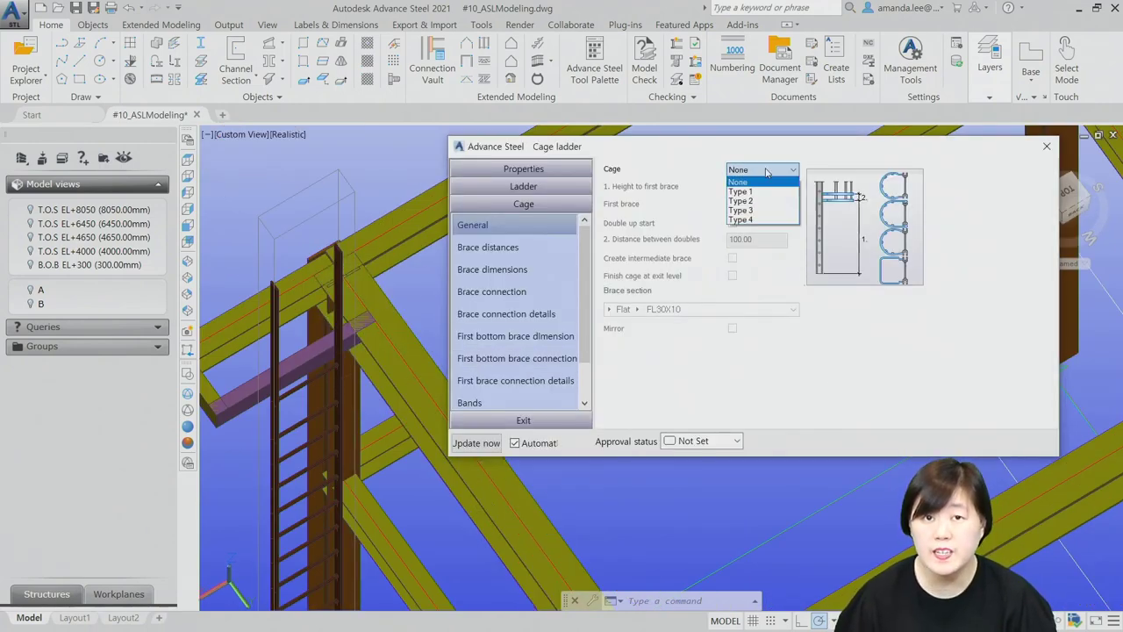
{"action": "left_click", "coordinate": [766, 192]}
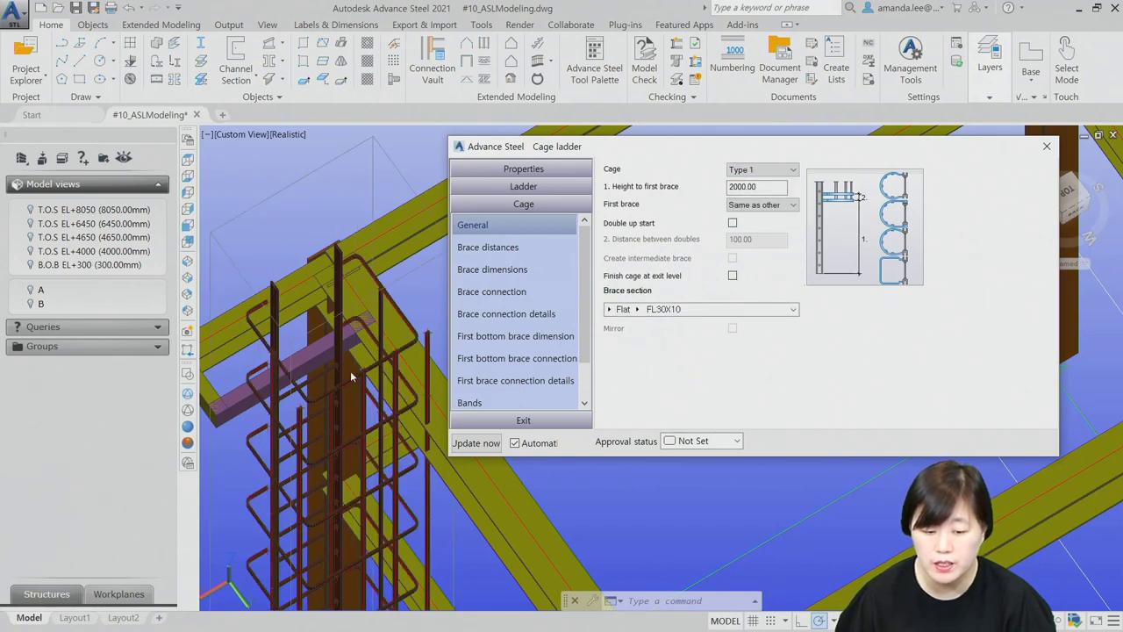
{"action": "left_click", "coordinate": [762, 169]}
{"action": "left_click", "coordinate": [744, 203]}
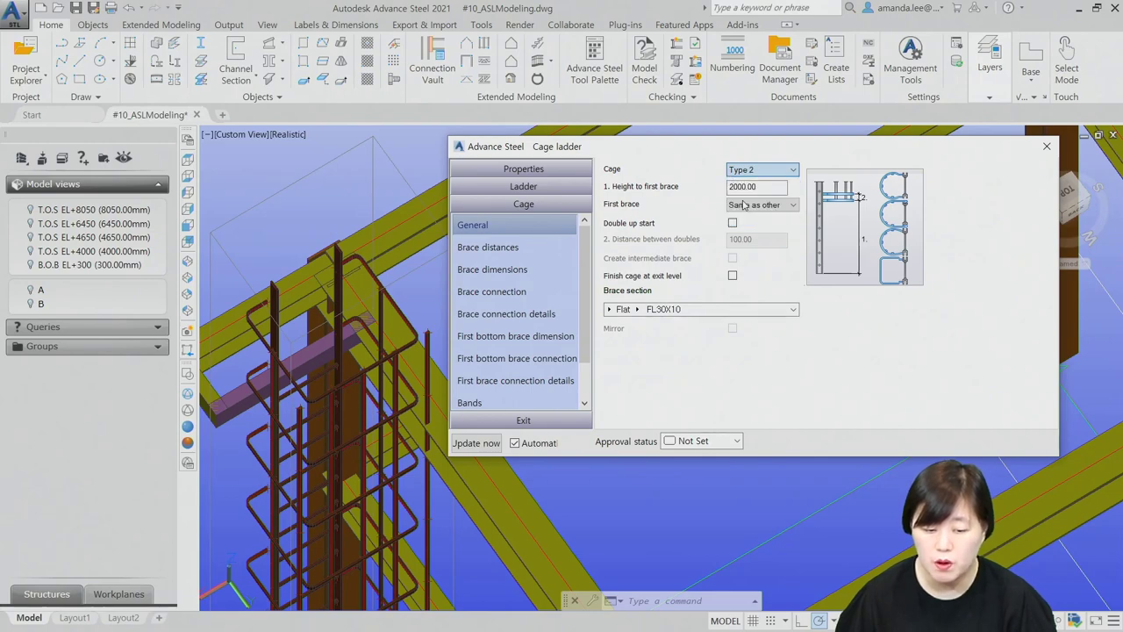
{"action": "left_click", "coordinate": [750, 171]}
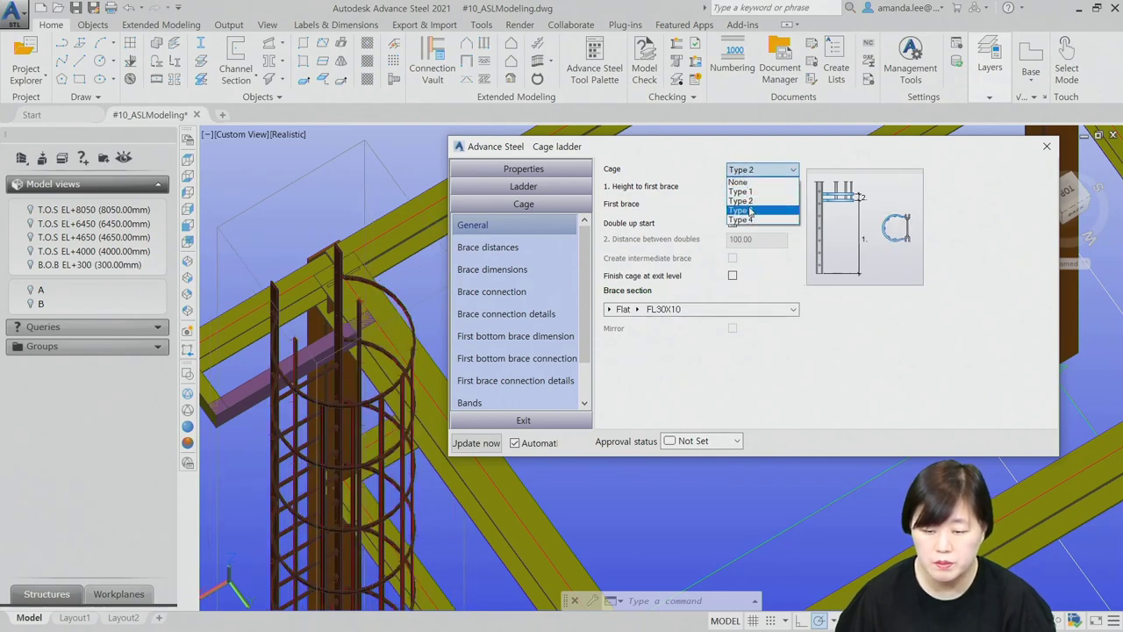
{"action": "left_click", "coordinate": [750, 212]}
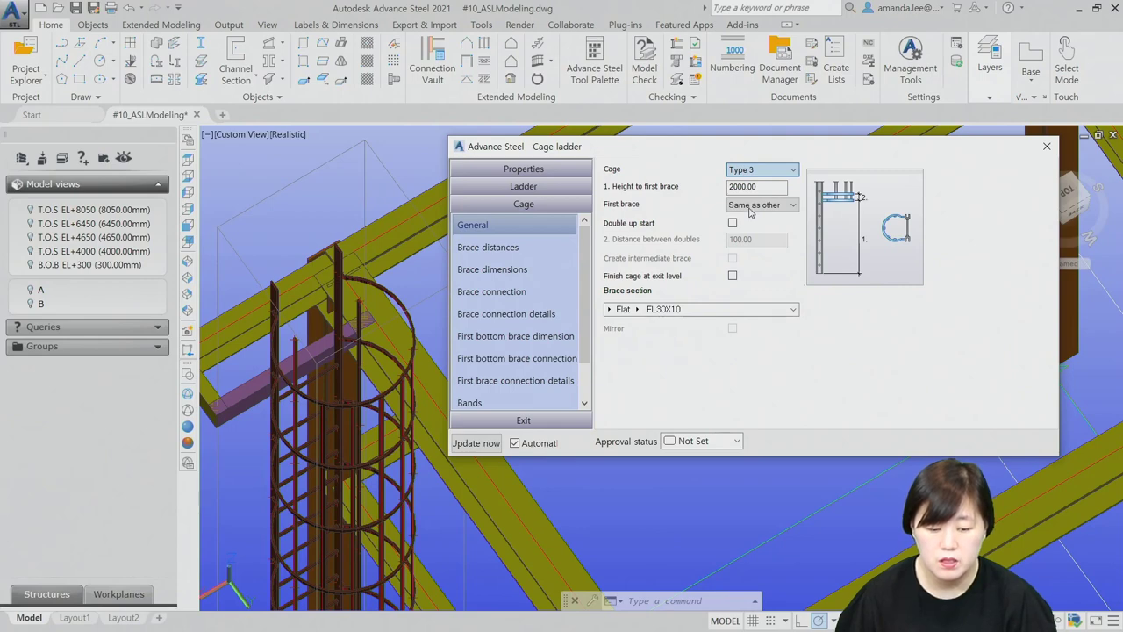
{"action": "left_click", "coordinate": [754, 186]}
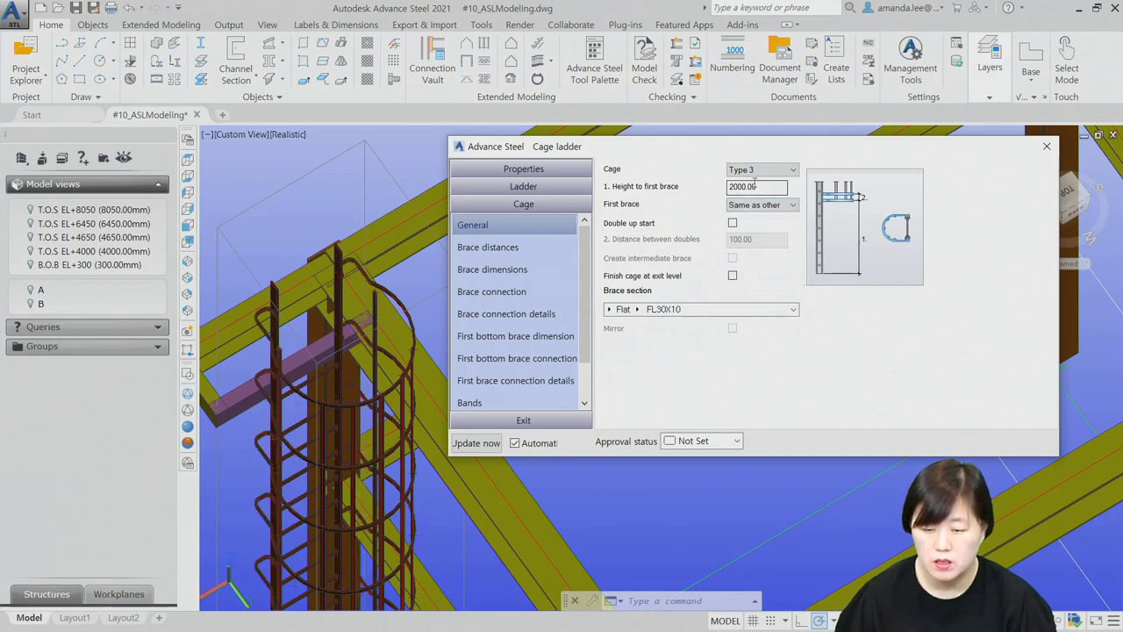
{"action": "left_click", "coordinate": [754, 170]}
{"action": "left_click", "coordinate": [753, 221]}
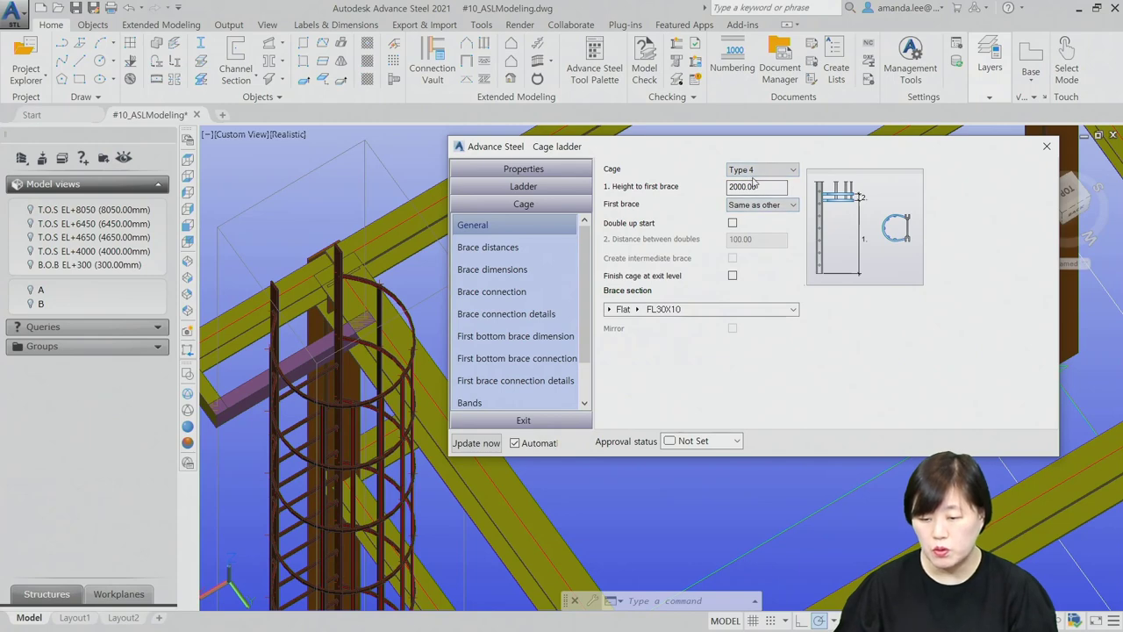
{"action": "double_click", "coordinate": [763, 189]}
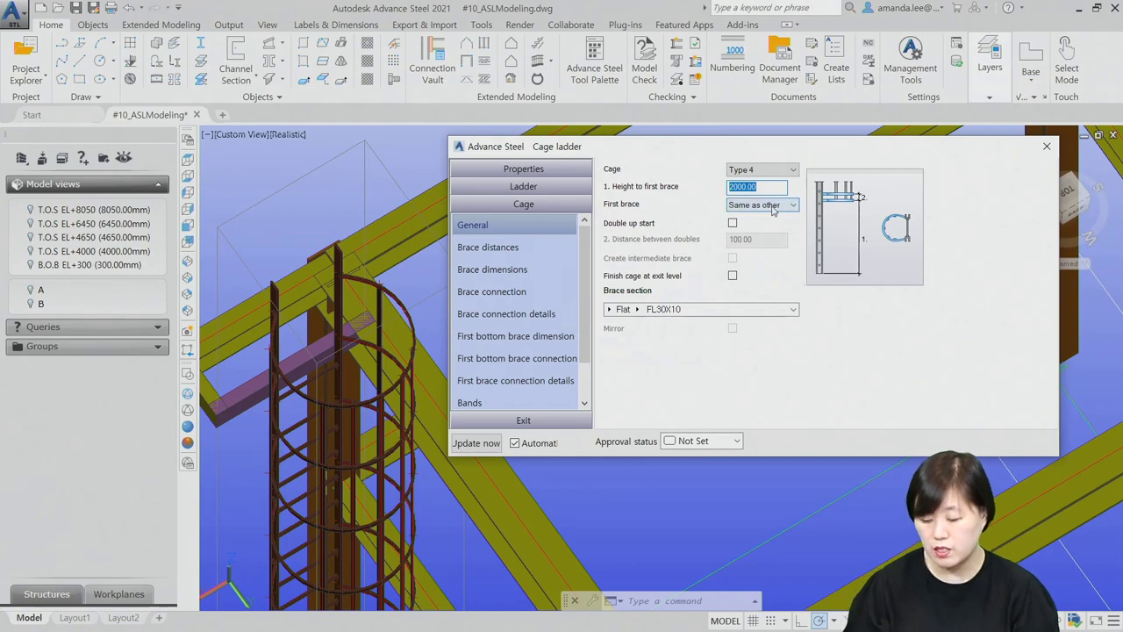
- Set the cage's height to first brace to 2200 and its brace section to Flat FL75X6
{"action": "type", "text": "22000"}
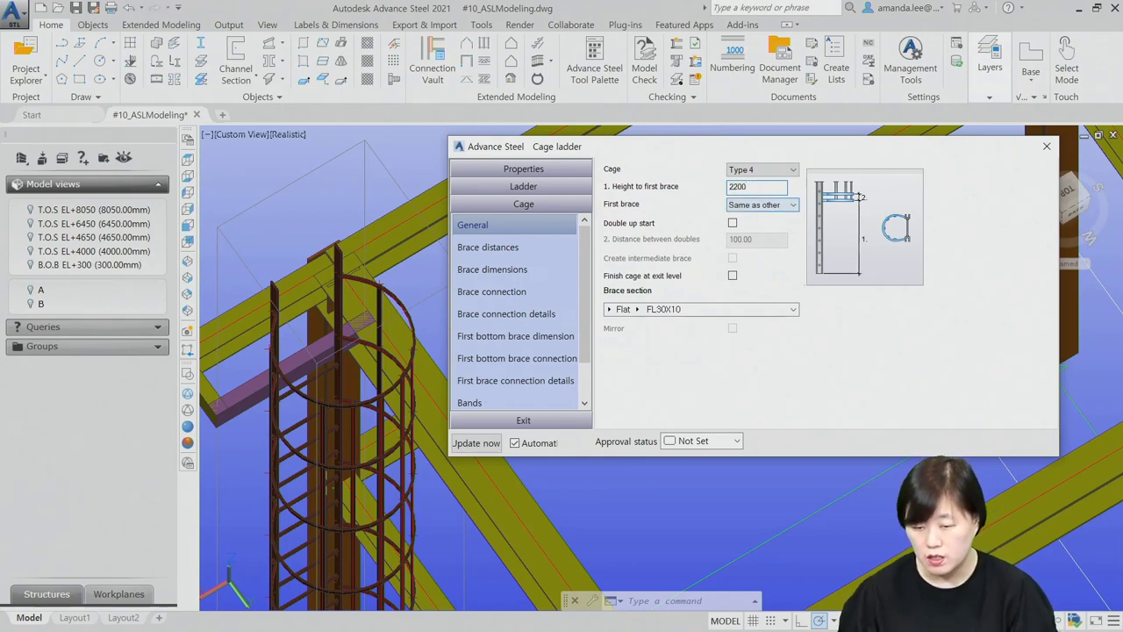
{"action": "key", "text": "Return"}
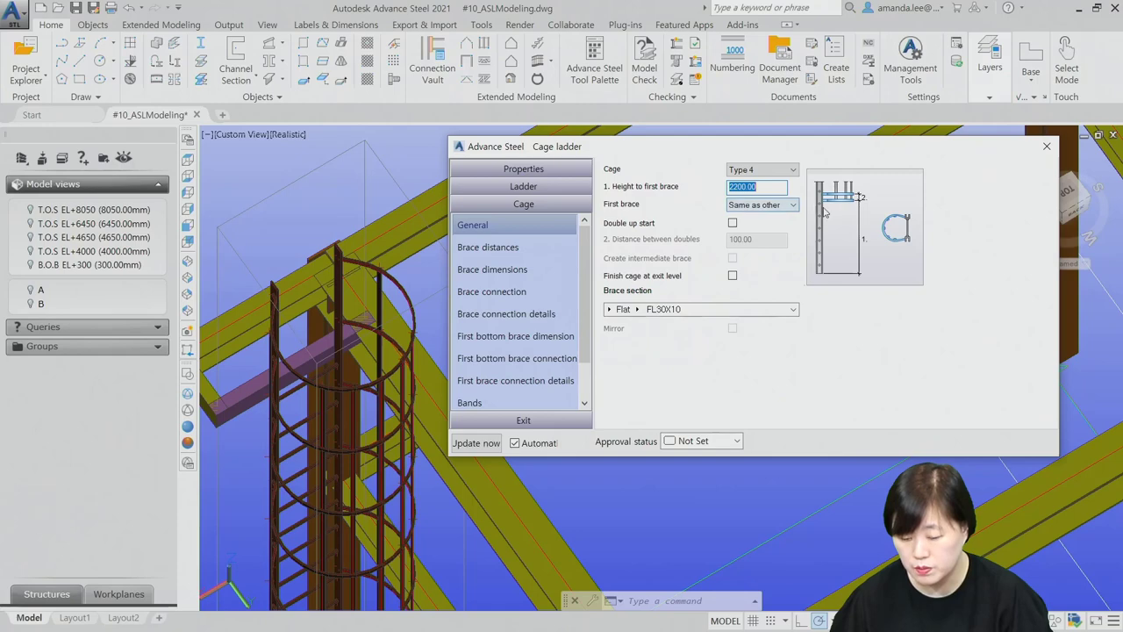
{"action": "scroll", "coordinate": [400, 379], "scroll_direction": "up", "scroll_amount": 5}
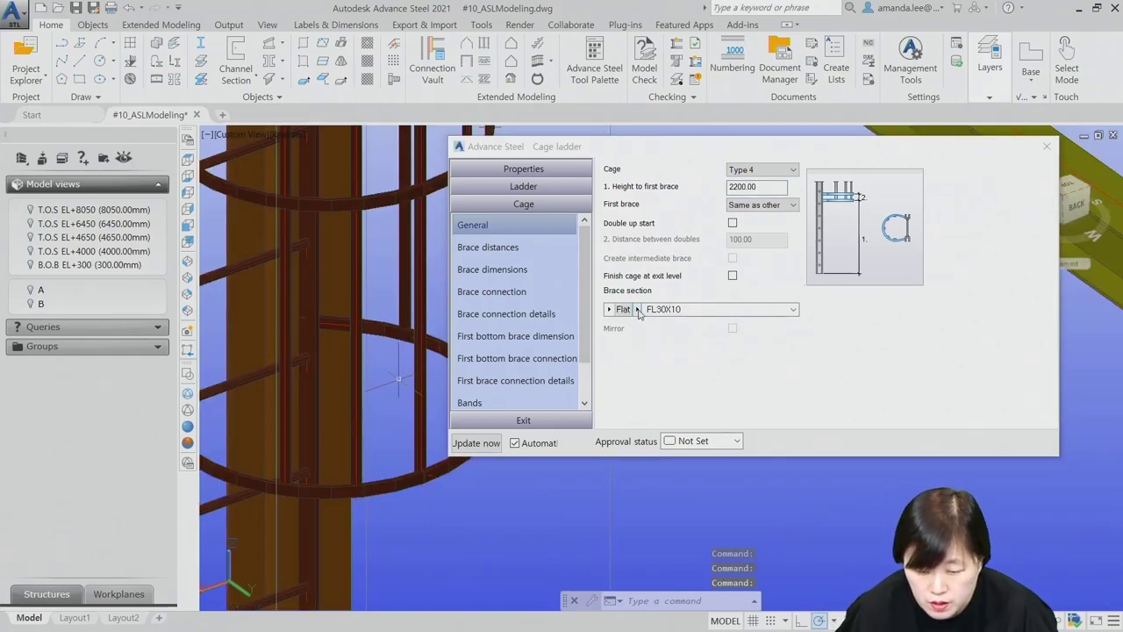
{"action": "left_click", "coordinate": [638, 310]}
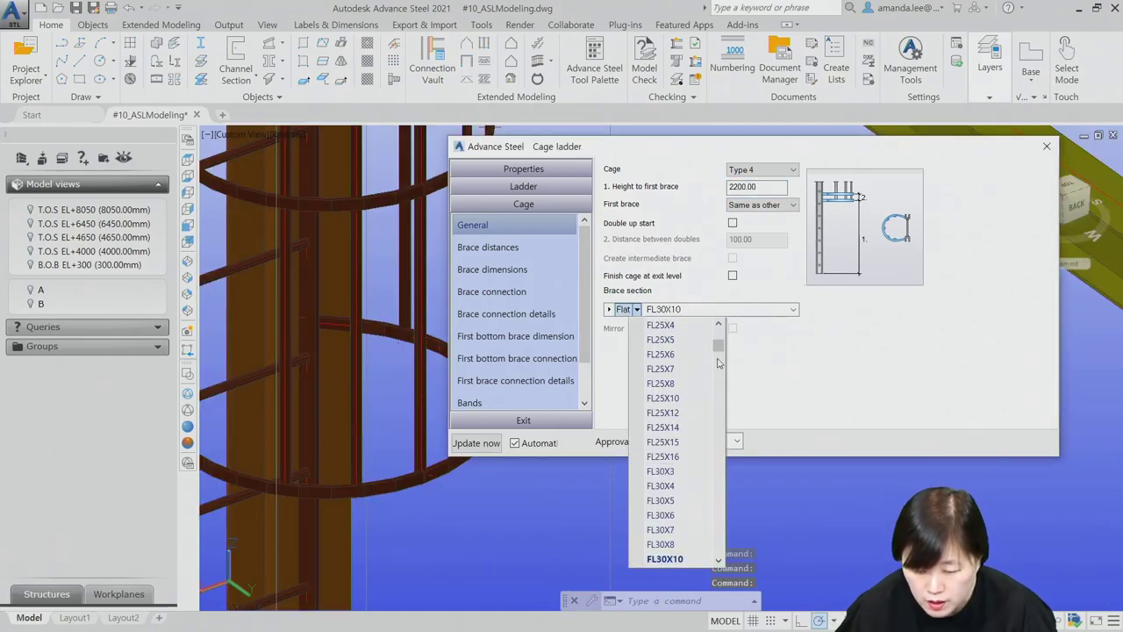
{"action": "left_click_drag", "start_coordinate": [719, 347], "coordinate": [724, 384]}
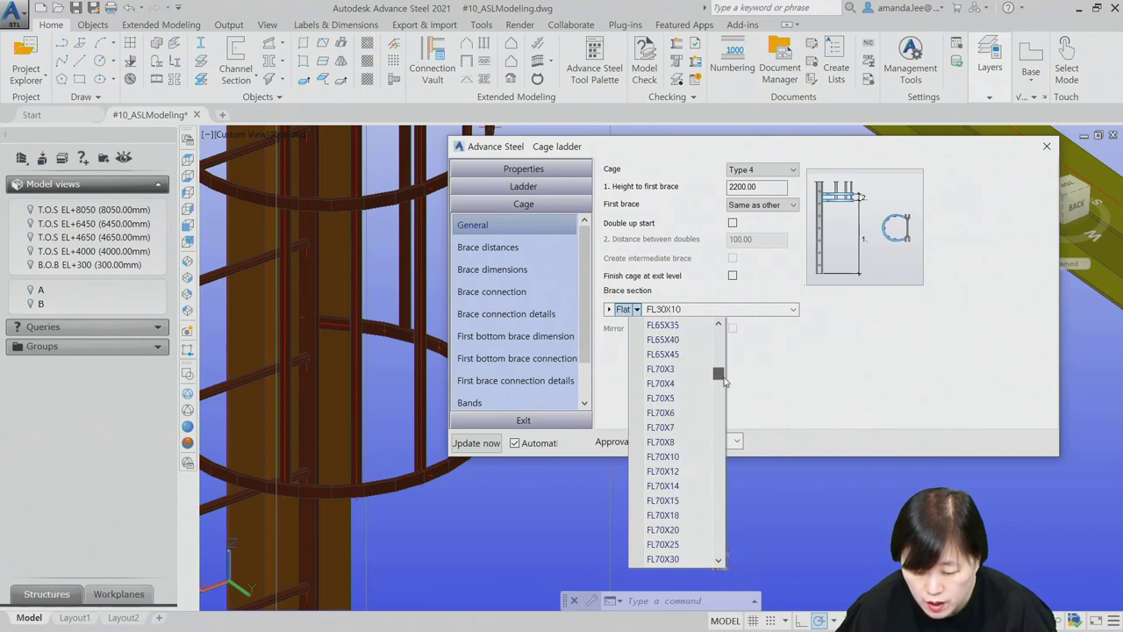
{"action": "left_click", "coordinate": [680, 471]}
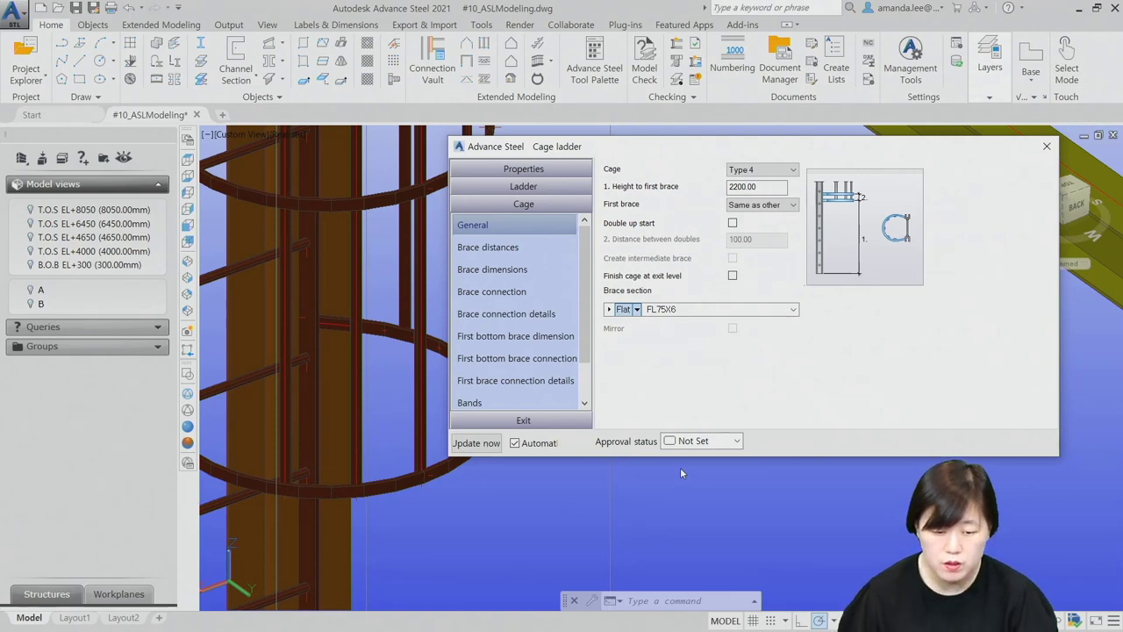
{"action": "scroll", "coordinate": [680, 472], "scroll_direction": "down", "scroll_amount": 3}
- Space the cage braces 1200 apart, leaving four braces along the ladder
{"action": "middle_click_drag", "start_coordinate": [307, 430], "coordinate": [402, 433]}
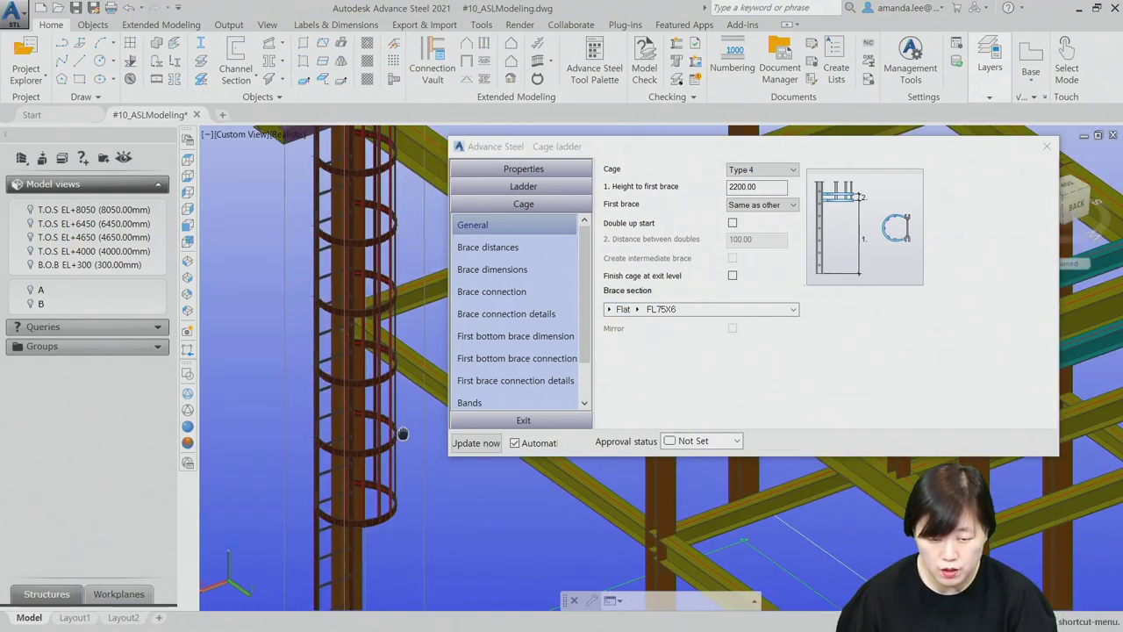
{"action": "left_click", "coordinate": [527, 249]}
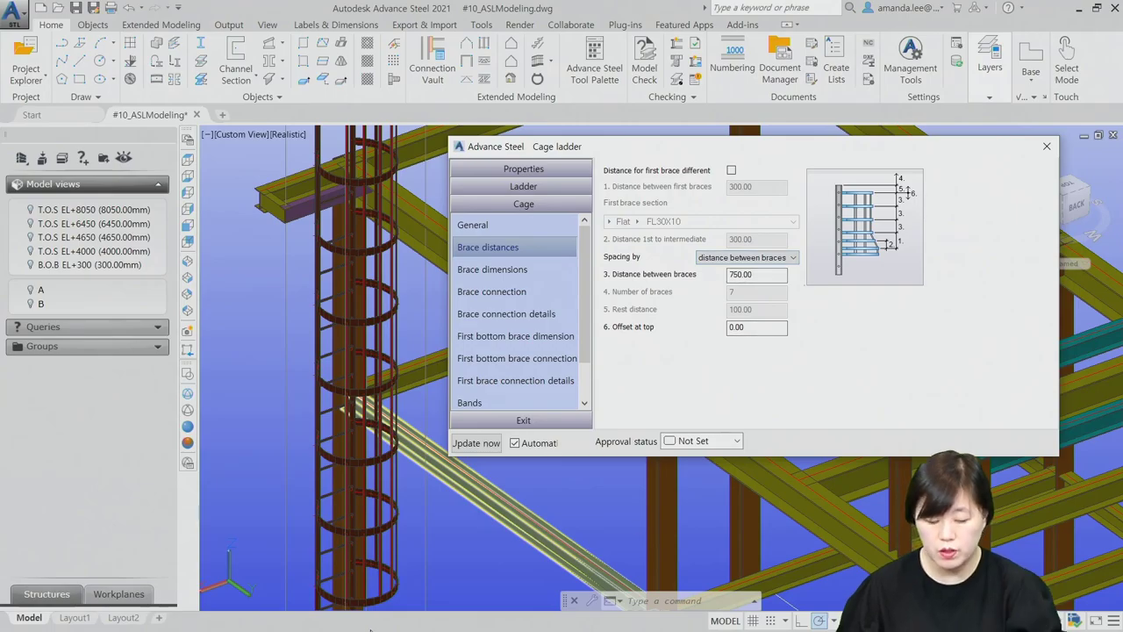
{"action": "key", "text": "Escape"}
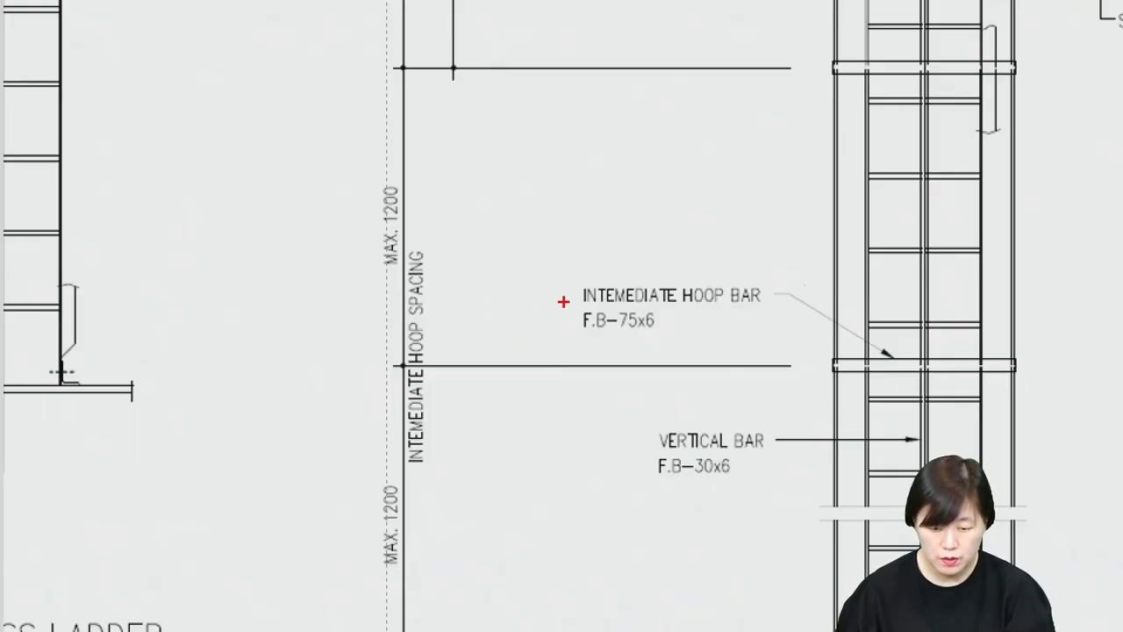
{"action": "left_click_drag", "start_coordinate": [563, 302], "coordinate": [674, 331]}
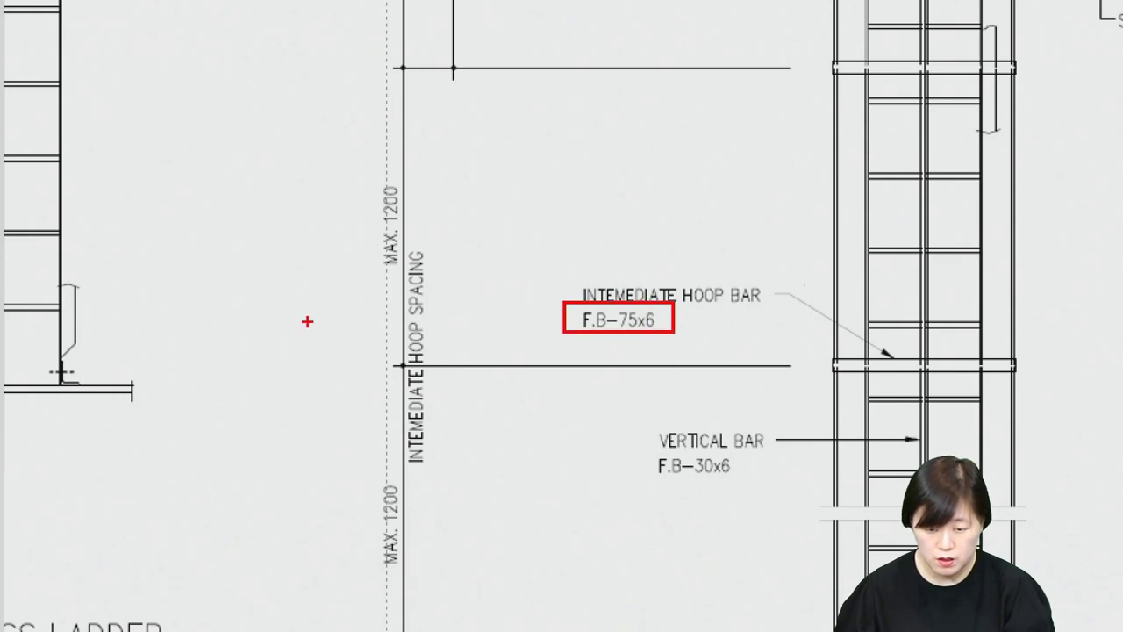
{"action": "left_click_drag", "start_coordinate": [342, 161], "coordinate": [452, 593]}
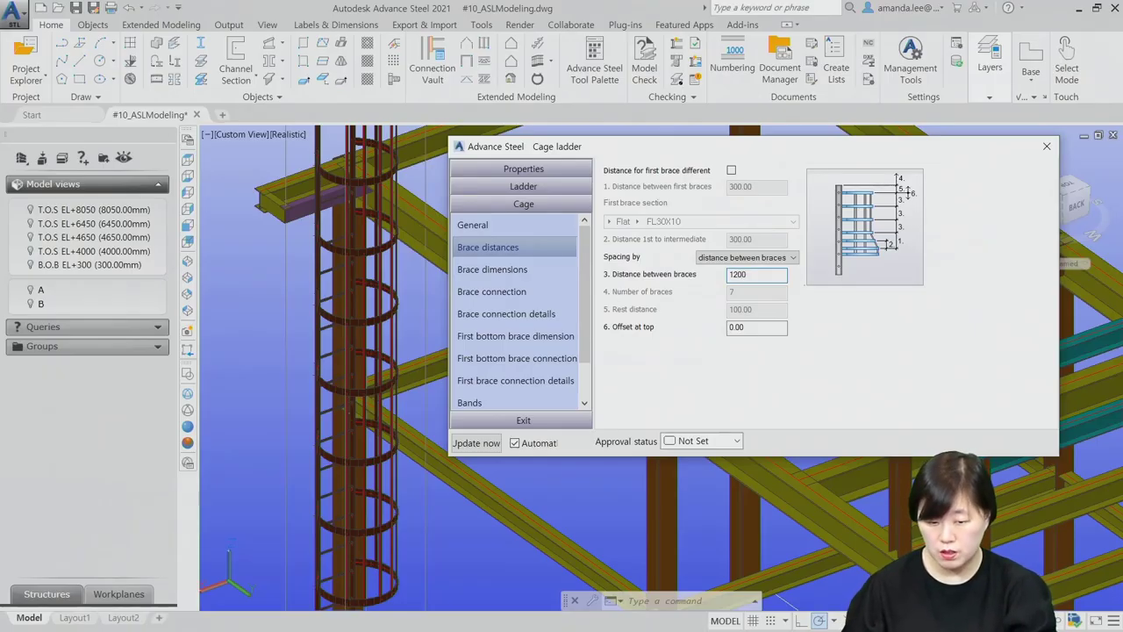
{"action": "key", "text": "Return"}
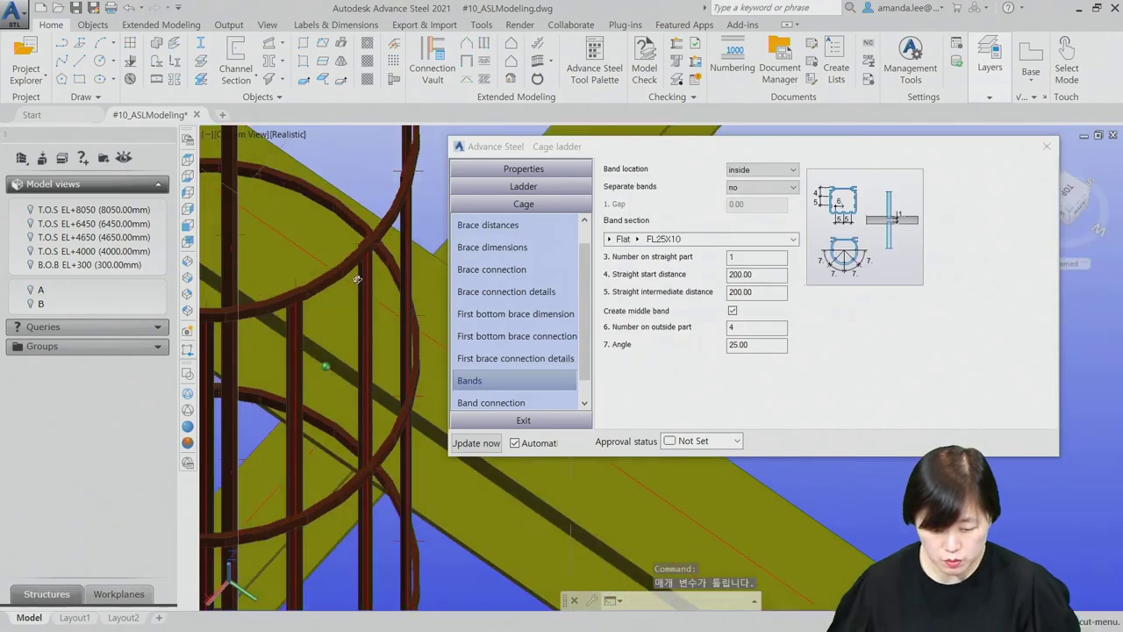
- Try outside and centred band locations, then keep the cage bands inside
{"action": "left_click", "coordinate": [767, 173]}
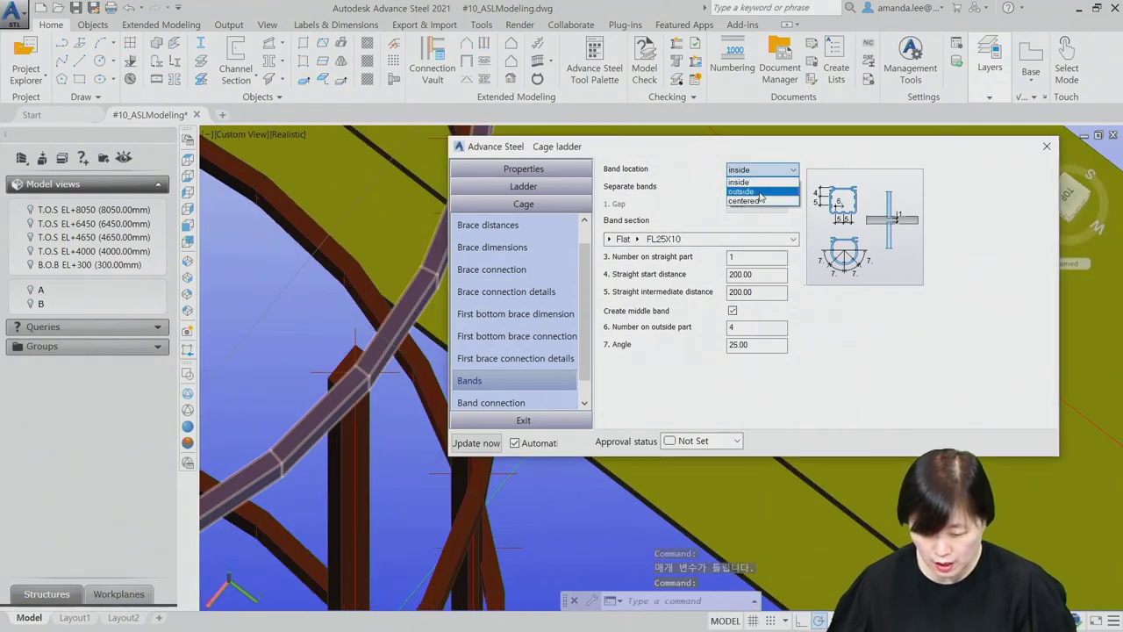
{"action": "left_click", "coordinate": [762, 191]}
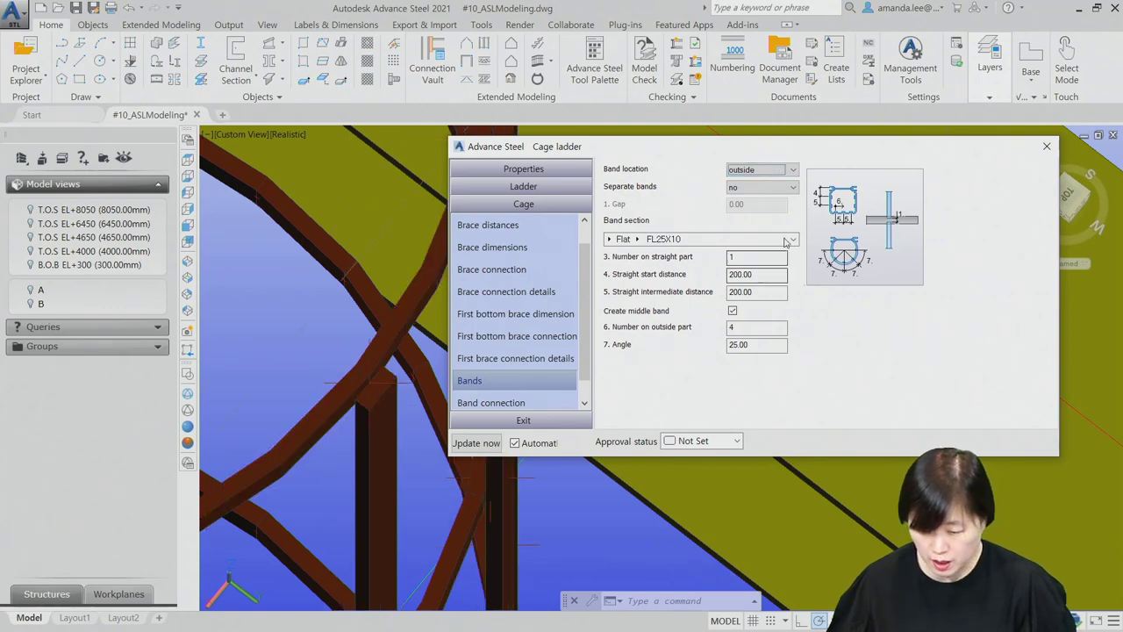
{"action": "left_click", "coordinate": [762, 169]}
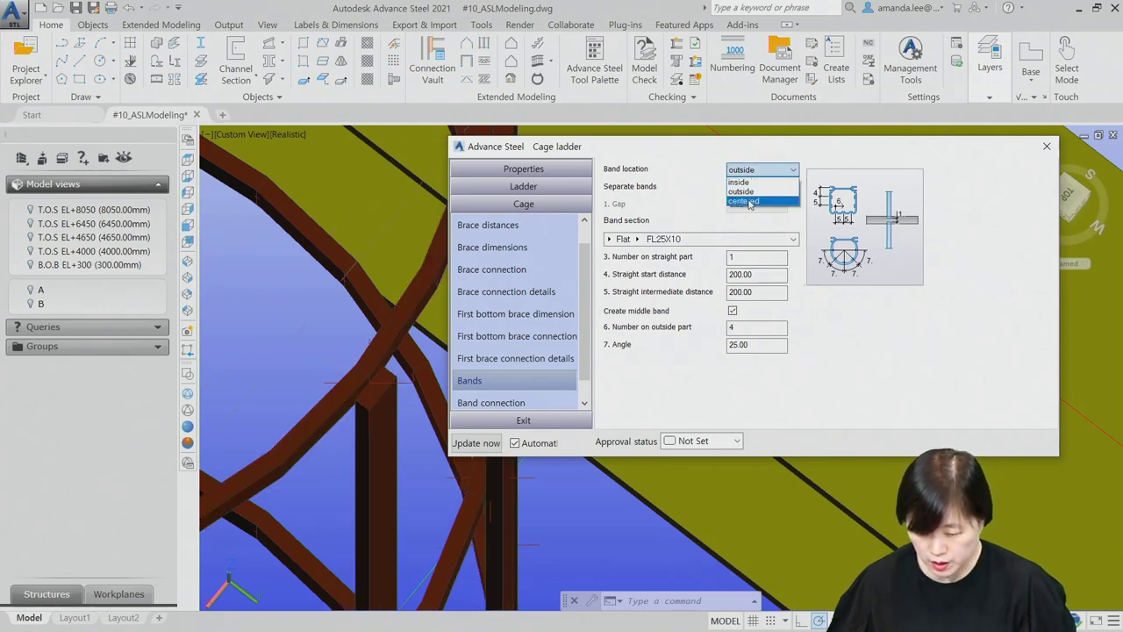
{"action": "left_click", "coordinate": [747, 202]}
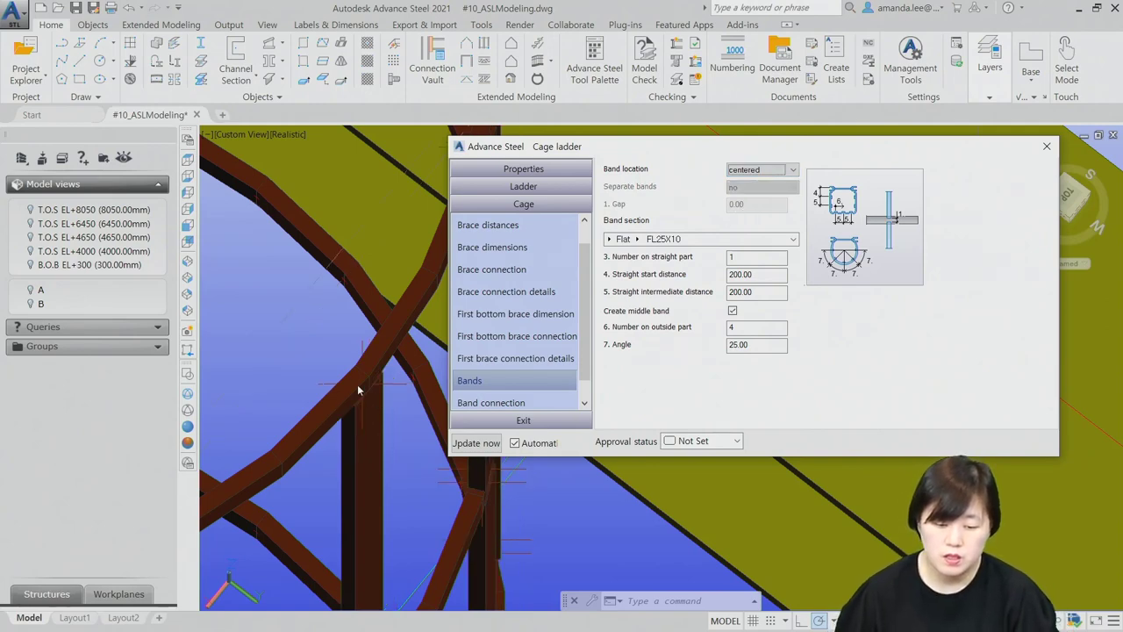
{"action": "left_click", "coordinate": [765, 172]}
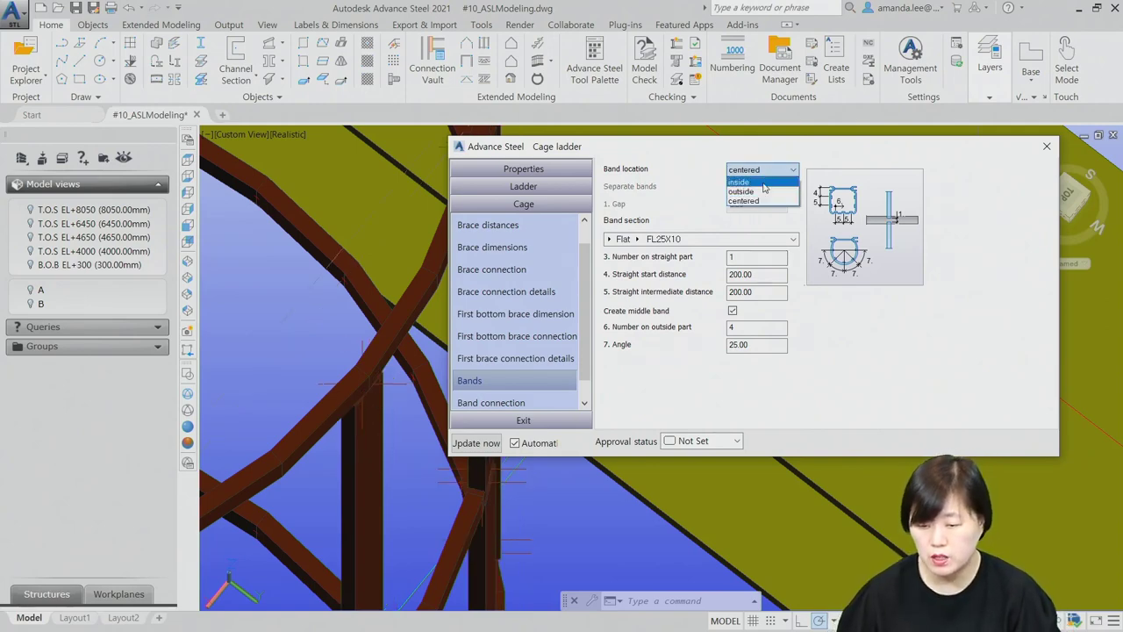
{"action": "left_click", "coordinate": [763, 182]}
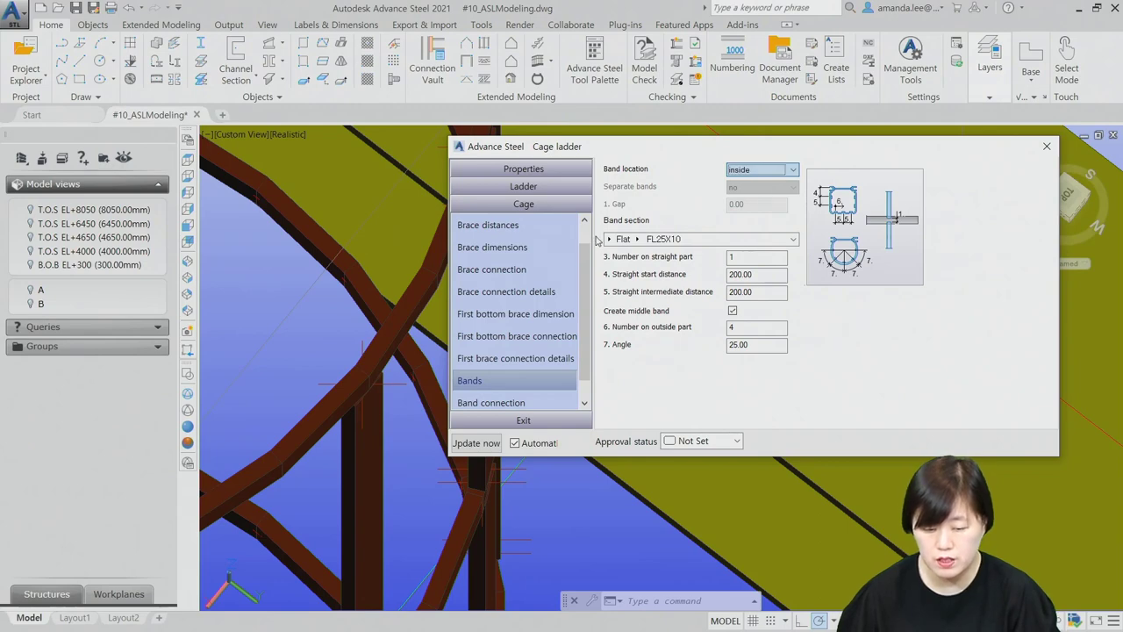
{"action": "scroll", "coordinate": [394, 458], "scroll_direction": "down", "scroll_amount": 3}
{"action": "scroll", "coordinate": [394, 458], "scroll_direction": "down", "scroll_amount": 3}
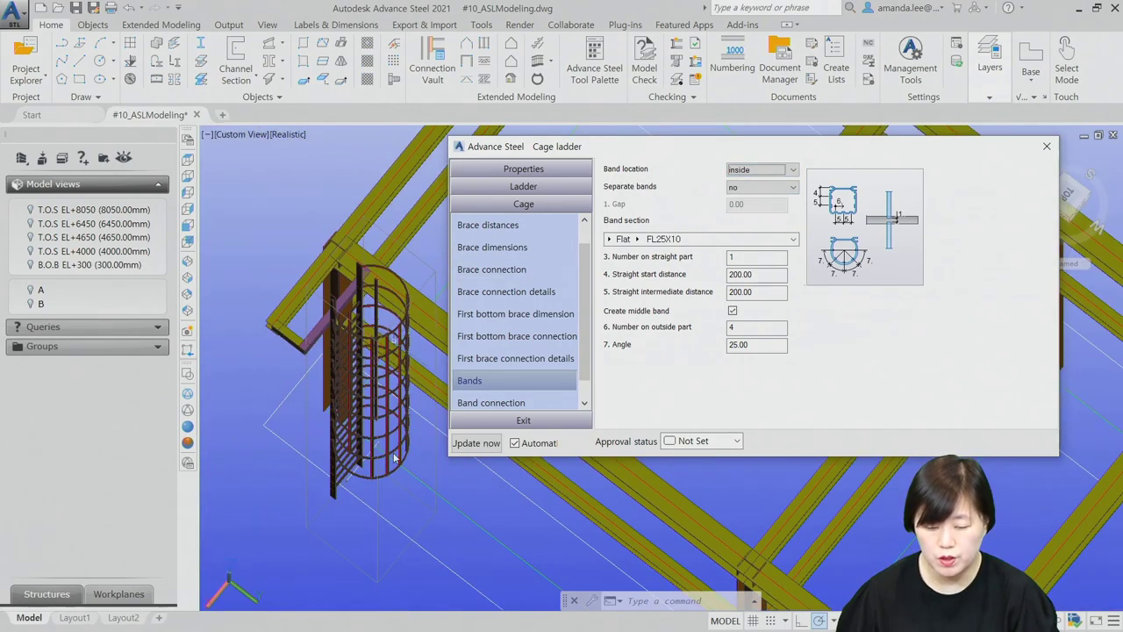
- Change the cage band section to Flat FL30X6
{"action": "left_click", "coordinate": [638, 240]}
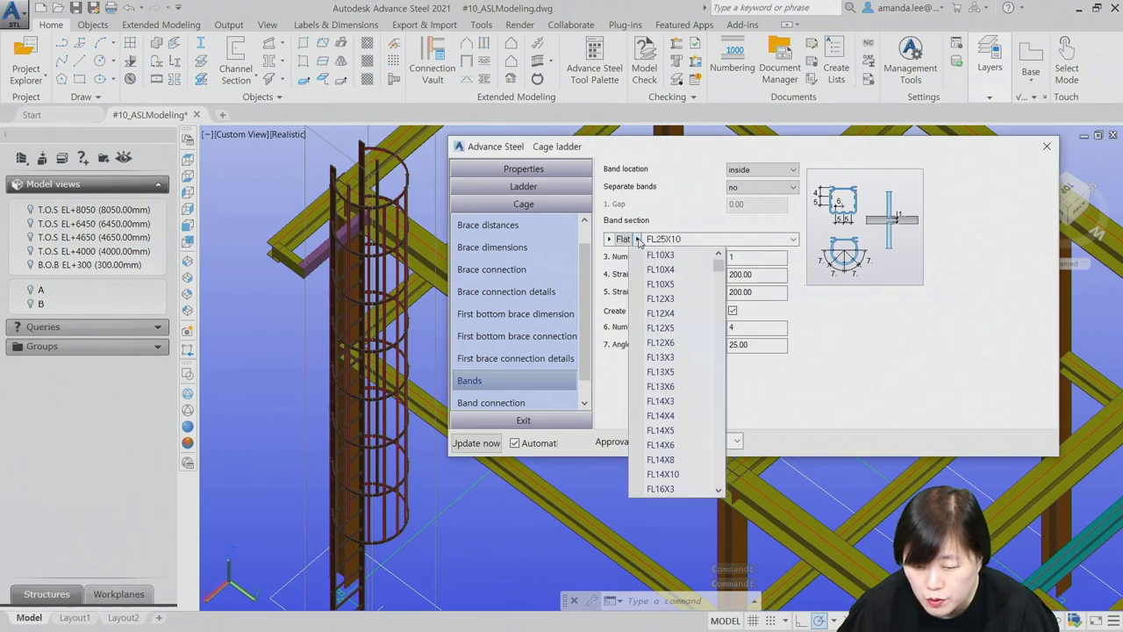
{"action": "left_click", "coordinate": [702, 316]}
{"action": "left_click", "coordinate": [650, 242]}
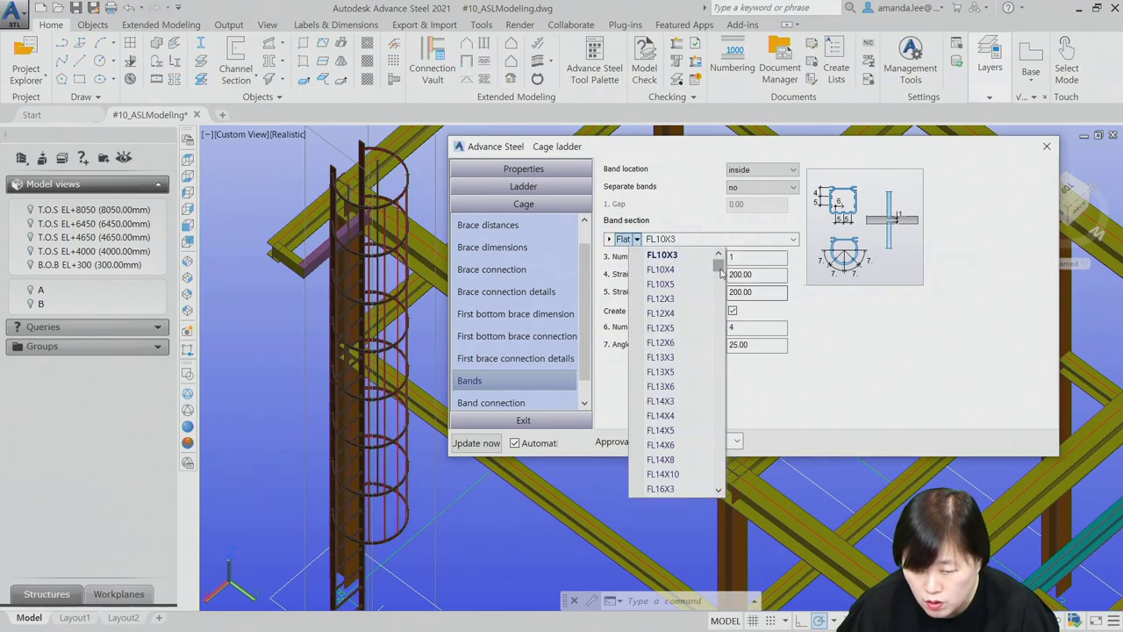
{"action": "mouse_move", "coordinate": [719, 259]}
{"action": "left_mouse_down"}
{"action": "mouse_move", "coordinate": [719, 301]}
{"action": "mouse_move", "coordinate": [722, 280]}
{"action": "left_mouse_up"}
{"action": "left_click", "coordinate": [660, 357]}
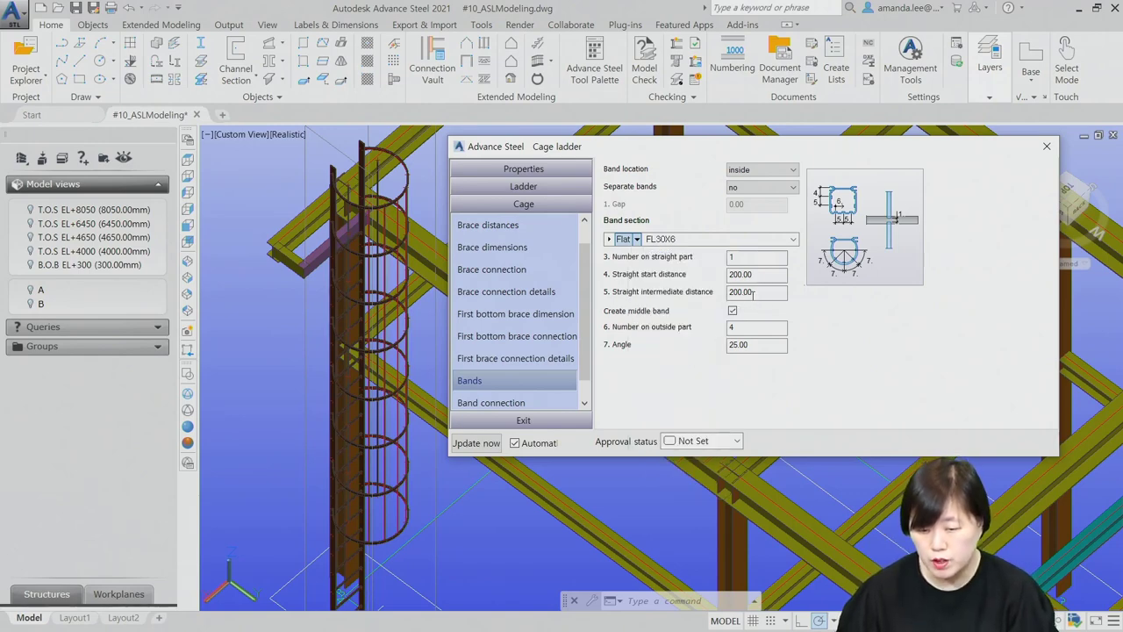
- Set the band angle to 40 and close the Cage ladder dialog
{"action": "left_click", "coordinate": [752, 294]}
{"action": "scroll", "coordinate": [368, 384], "scroll_direction": "up", "scroll_amount": 2}
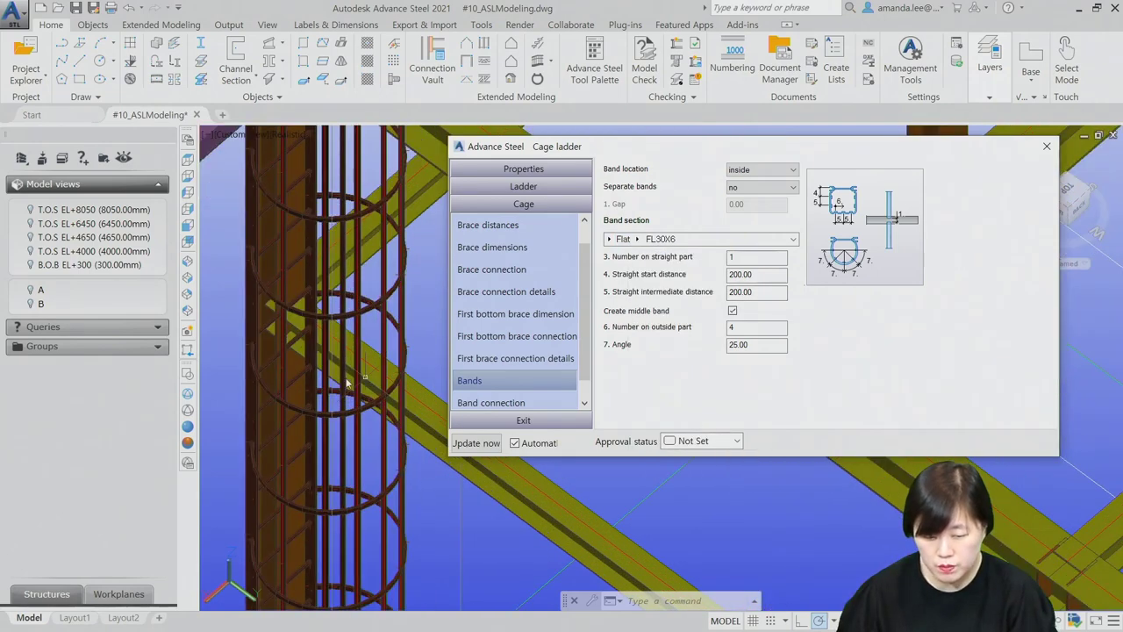
{"action": "scroll", "coordinate": [368, 383], "scroll_direction": "up", "scroll_amount": 2}
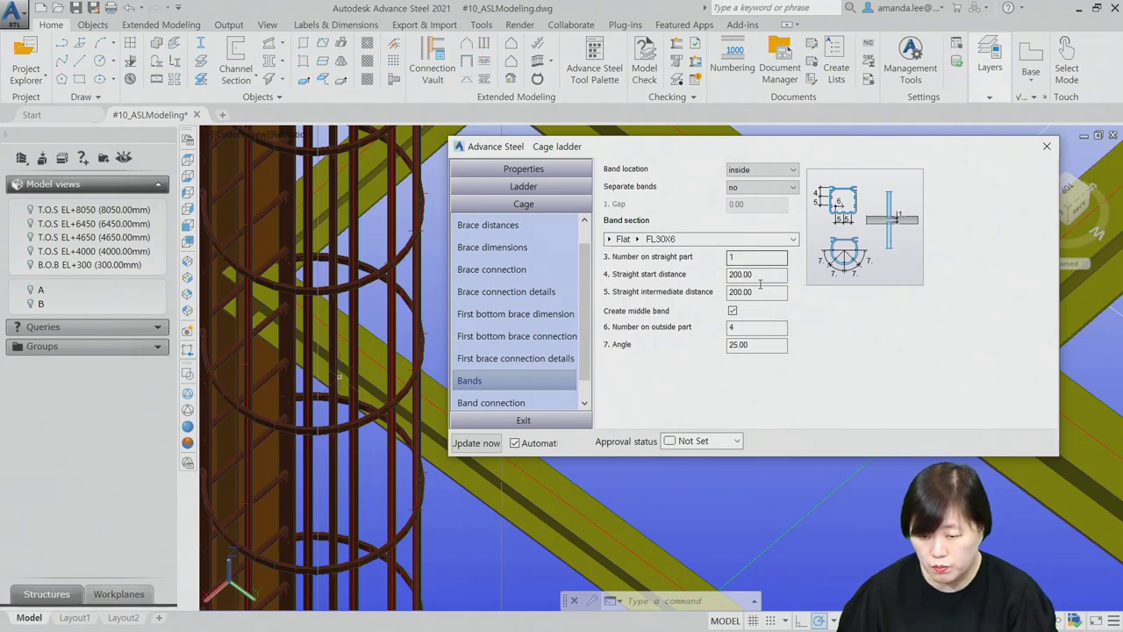
{"action": "key", "text": "Tab"}
{"action": "key", "text": "Tab"}
{"action": "key", "text": "Tab"}
{"action": "type", "text": "4"}
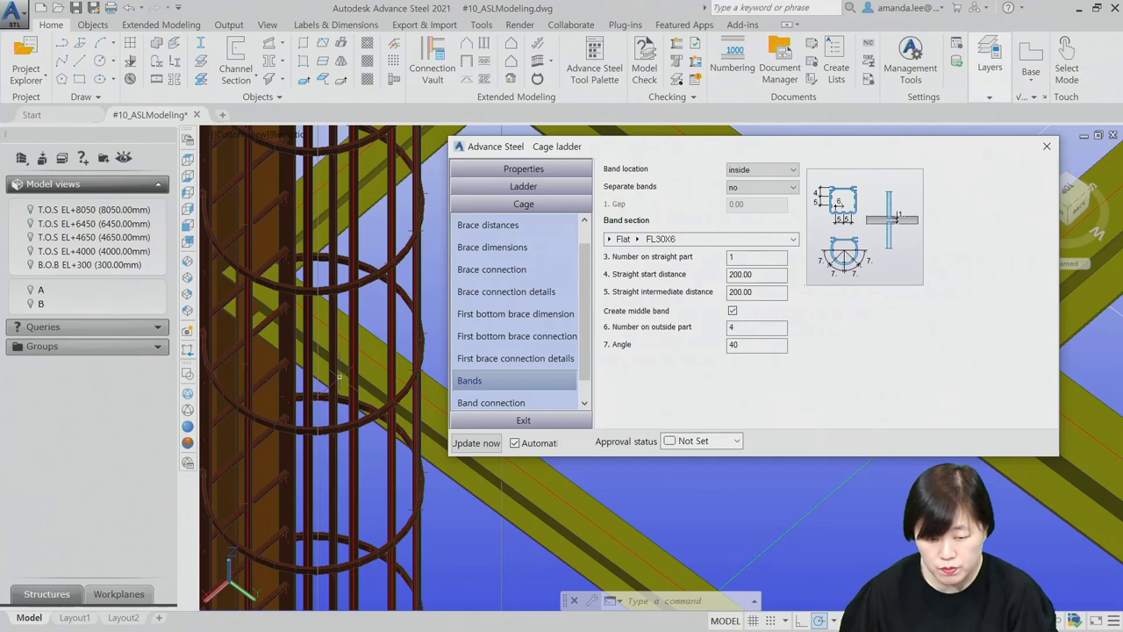
{"action": "key", "text": "Return"}
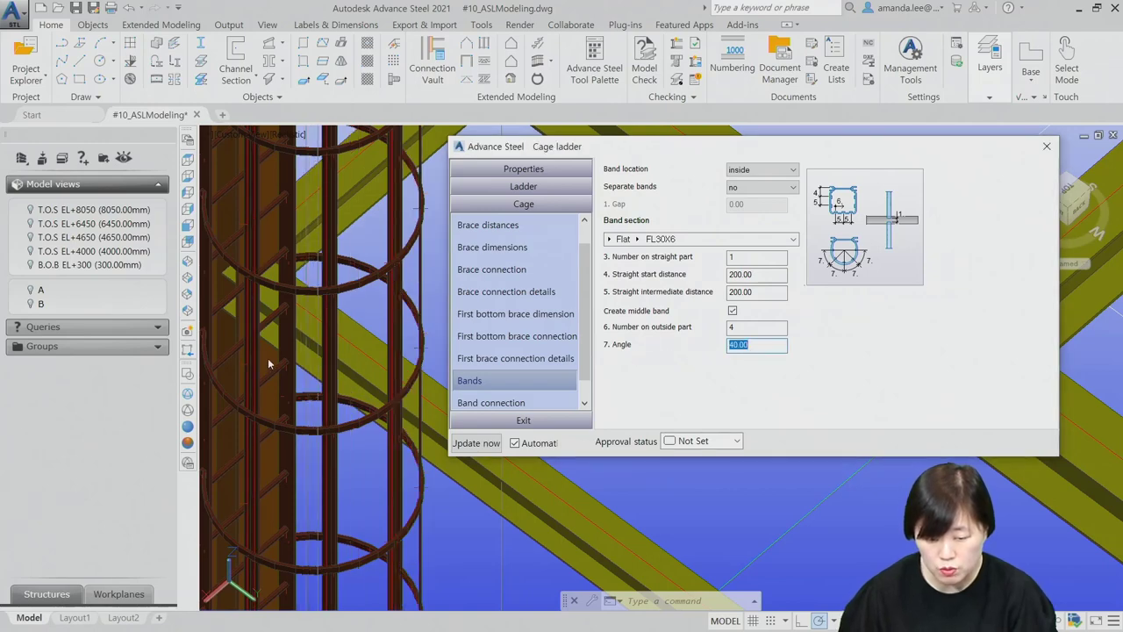
{"action": "scroll", "coordinate": [332, 372], "scroll_direction": "down", "scroll_amount": 1}
{"action": "scroll", "coordinate": [331, 373], "scroll_direction": "down", "scroll_amount": 2}
{"action": "scroll", "coordinate": [331, 373], "scroll_direction": "down", "scroll_amount": 1}
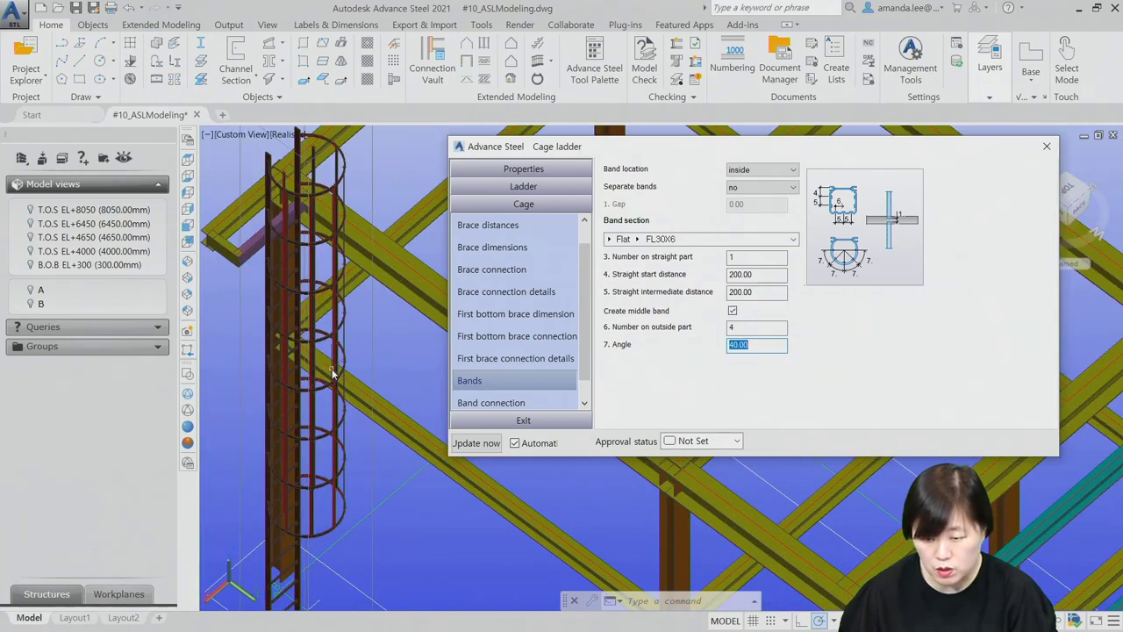
{"action": "key", "text": "Escape"}
{"action": "scroll", "coordinate": [332, 373], "scroll_direction": "down", "scroll_amount": 3}
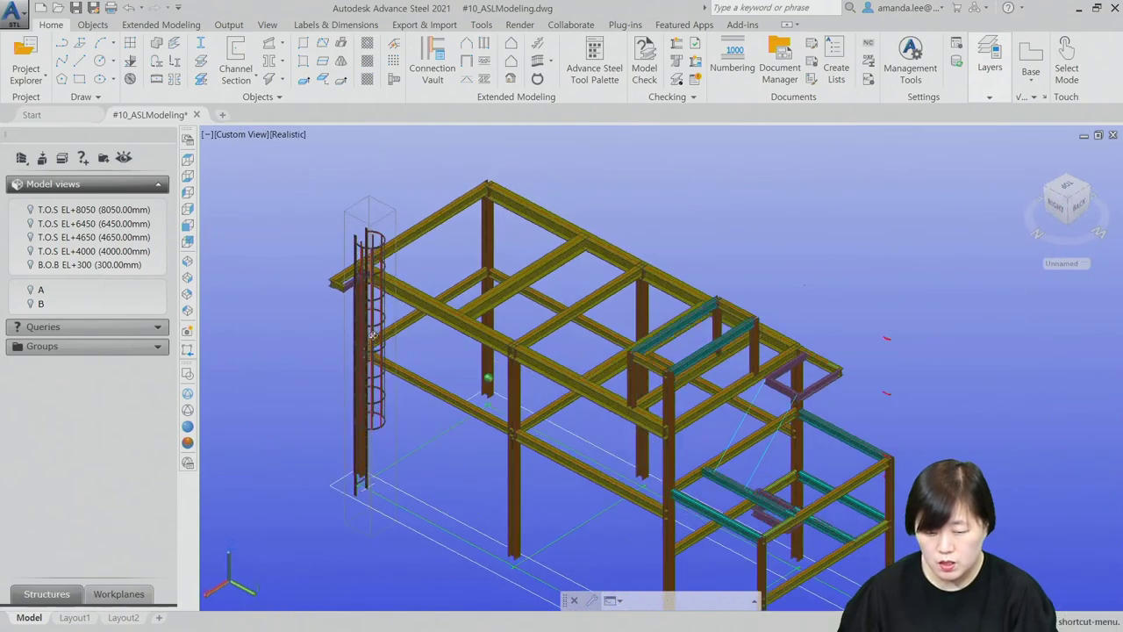
- Orbit and zoom around the caged ladder to inspect it against the steel frame
{"action": "scroll", "coordinate": [331, 373], "scroll_direction": "up", "scroll_amount": 5}
{"action": "scroll", "coordinate": [401, 351], "scroll_direction": "down", "scroll_amount": 2}
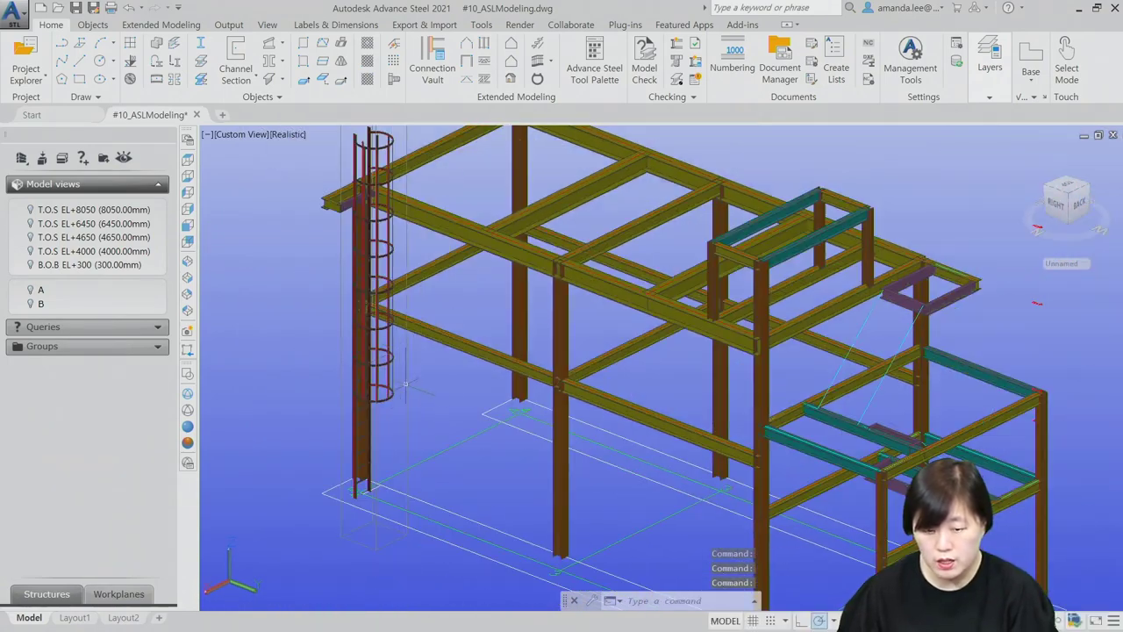
{"action": "middle_click_drag", "start_coordinate": [406, 384], "coordinate": [458, 334], "text": "shift"}
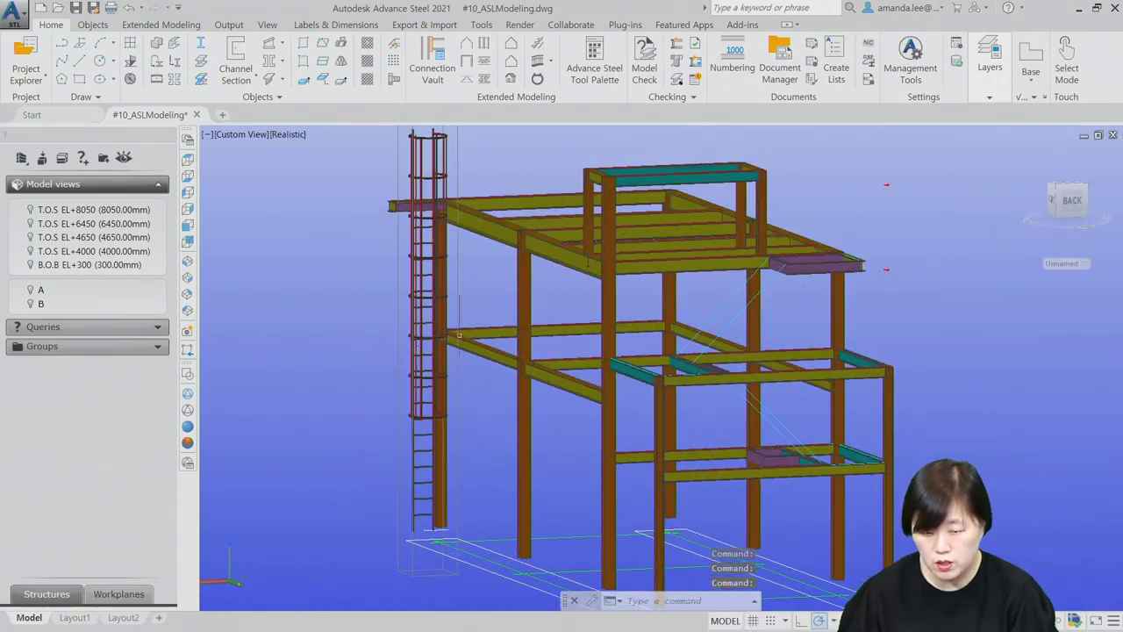
{"action": "scroll", "coordinate": [458, 334], "scroll_direction": "up", "scroll_amount": 3}
{"action": "scroll", "coordinate": [458, 334], "scroll_direction": "up", "scroll_amount": 3}
{"action": "scroll", "coordinate": [329, 378], "scroll_direction": "up", "scroll_amount": 4}
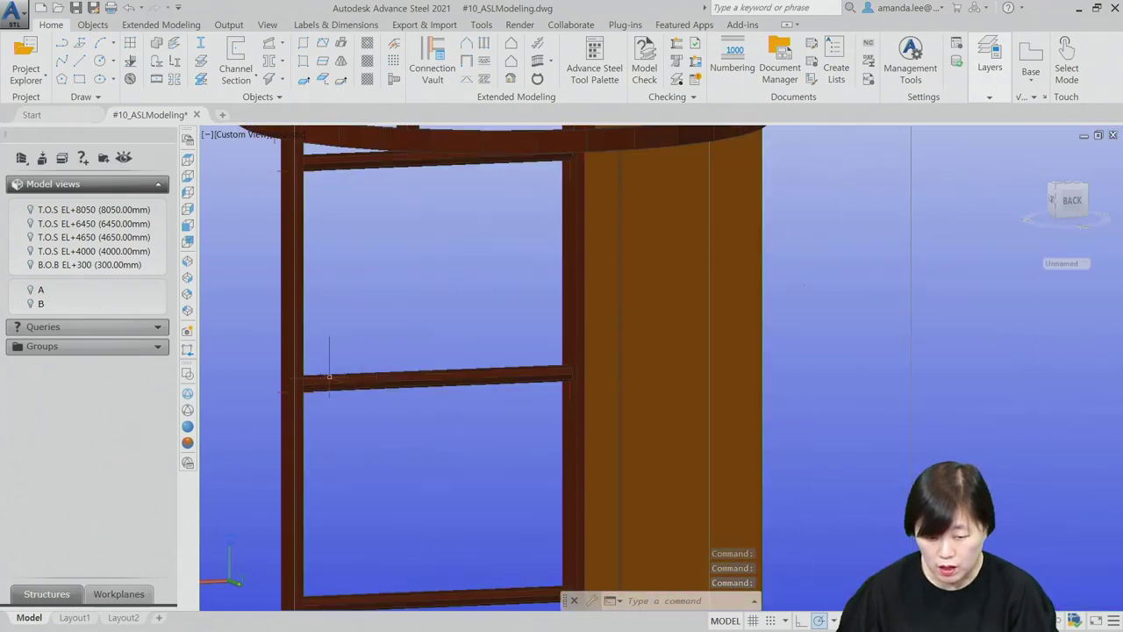
{"action": "scroll", "coordinate": [329, 378], "scroll_direction": "down", "scroll_amount": 3}
{"action": "scroll", "coordinate": [324, 324], "scroll_direction": "down", "scroll_amount": 2}
{"action": "scroll", "coordinate": [325, 325], "scroll_direction": "up", "scroll_amount": 2}
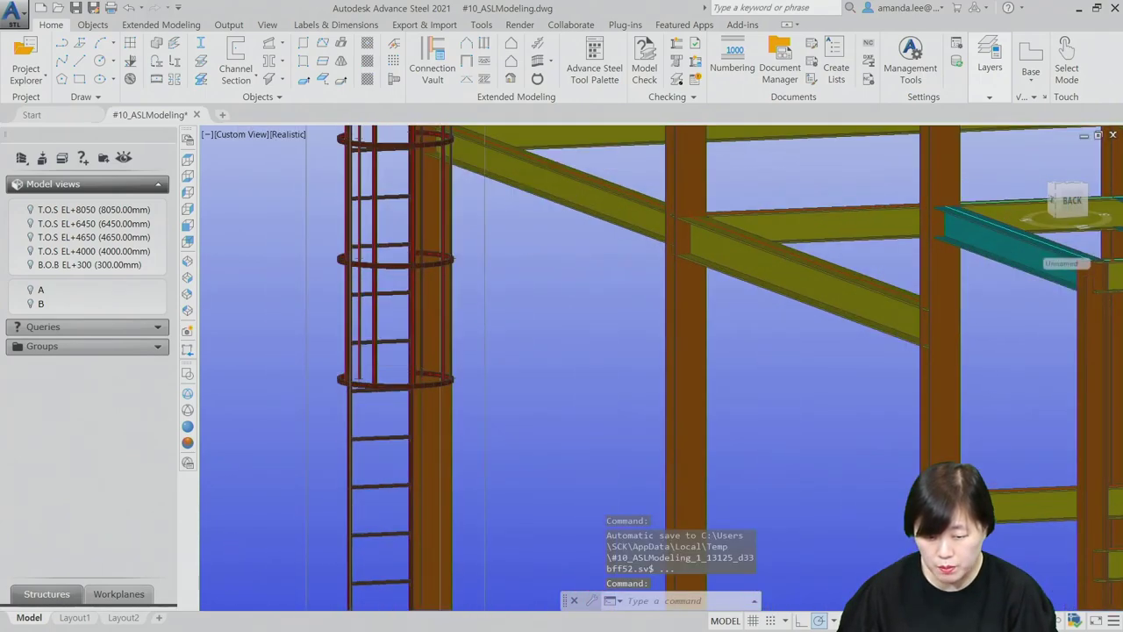
{"action": "scroll", "coordinate": [409, 343], "scroll_direction": "down", "scroll_amount": 1}
{"action": "scroll", "coordinate": [380, 388], "scroll_direction": "down", "scroll_amount": 3}
{"action": "scroll", "coordinate": [403, 395], "scroll_direction": "up", "scroll_amount": 1}
{"action": "scroll", "coordinate": [323, 349], "scroll_direction": "up", "scroll_amount": 1}
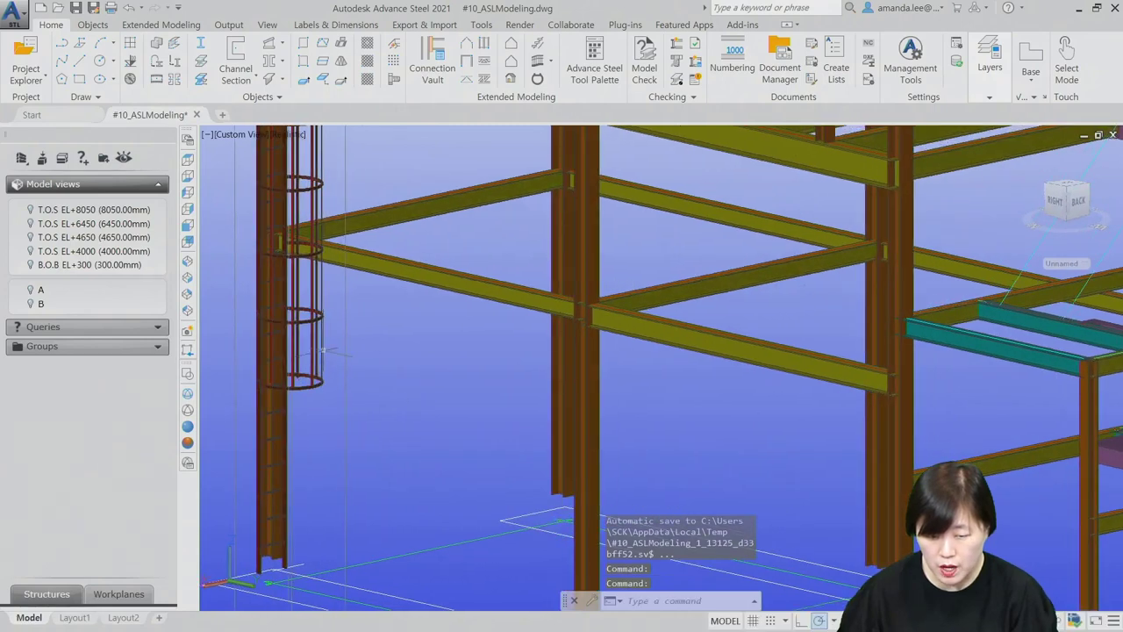
{"action": "middle_click_drag", "start_coordinate": [322, 349], "coordinate": [321, 294], "text": "shift"}
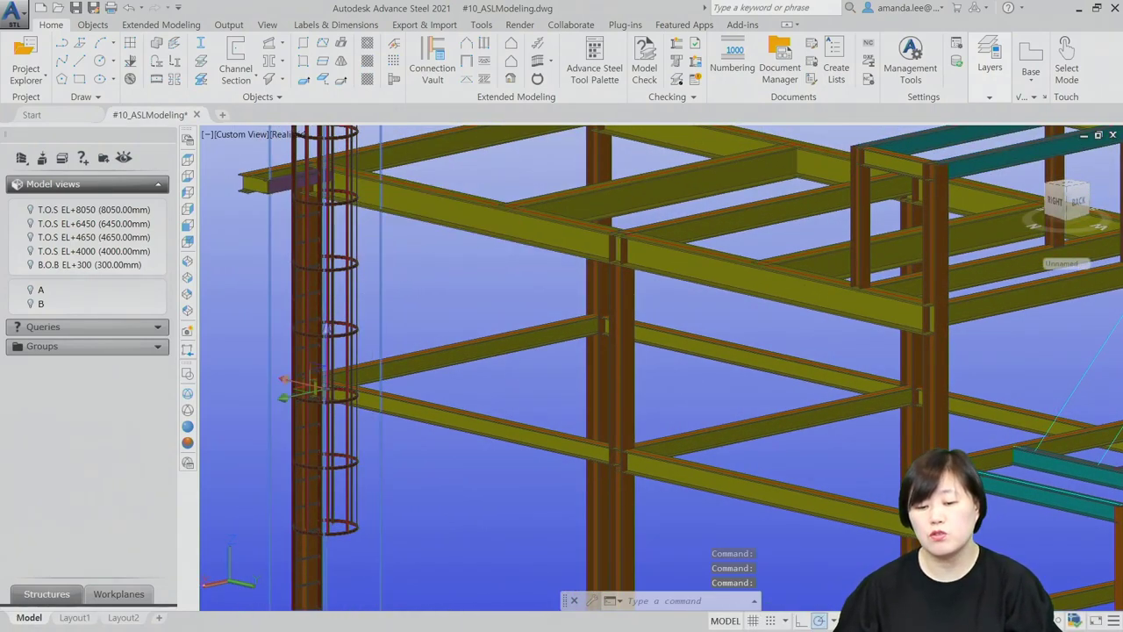
- Reopen the cage ladder properties, page through ladder, section, rung, cage, brace and band settings, then close
{"action": "double_click", "coordinate": [325, 329]}
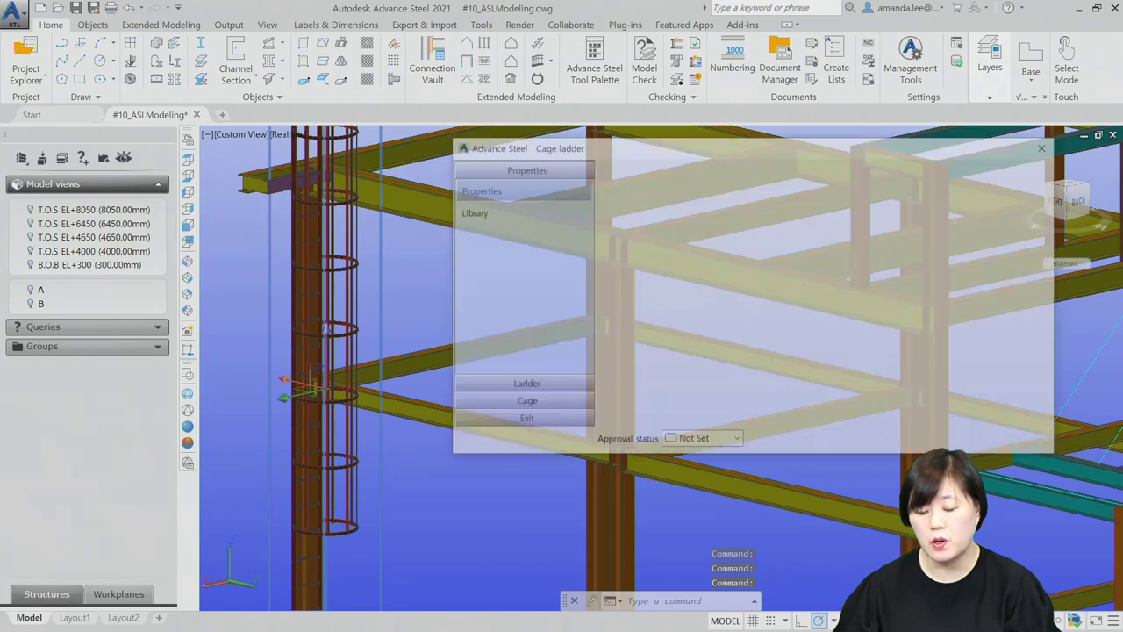
{"action": "left_click", "coordinate": [552, 385]}
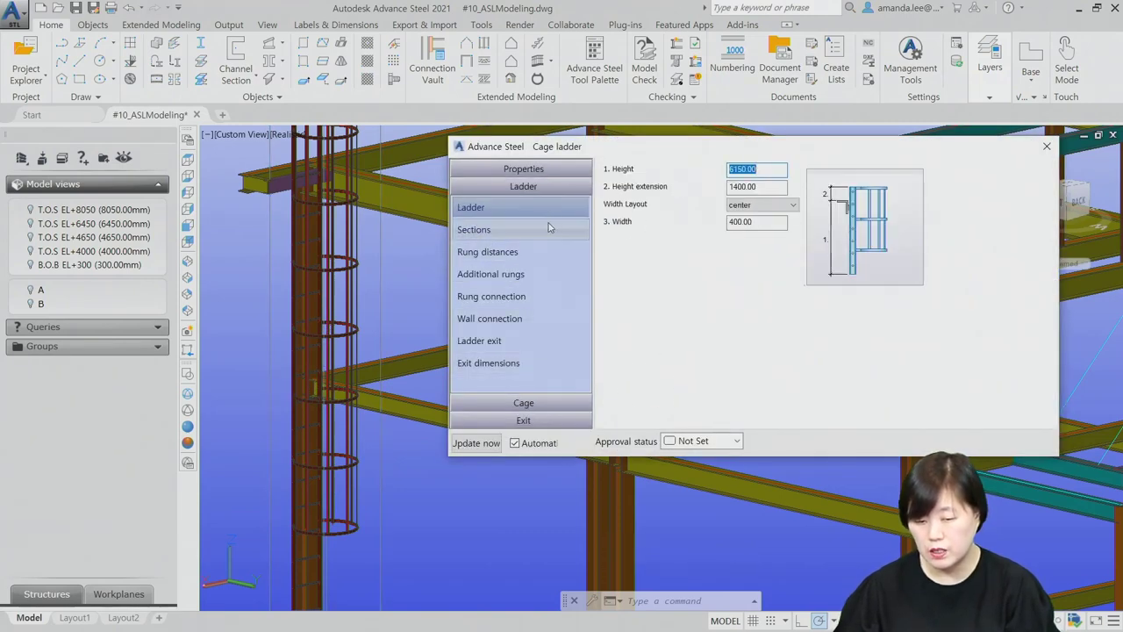
{"action": "left_click", "coordinate": [581, 231]}
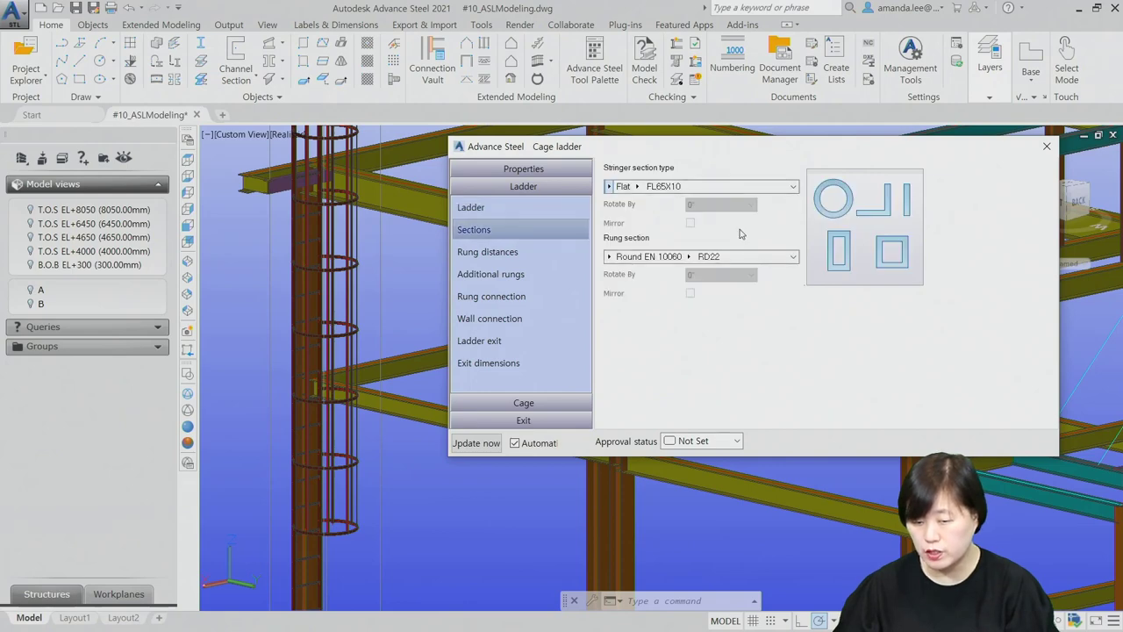
{"action": "left_click", "coordinate": [518, 252]}
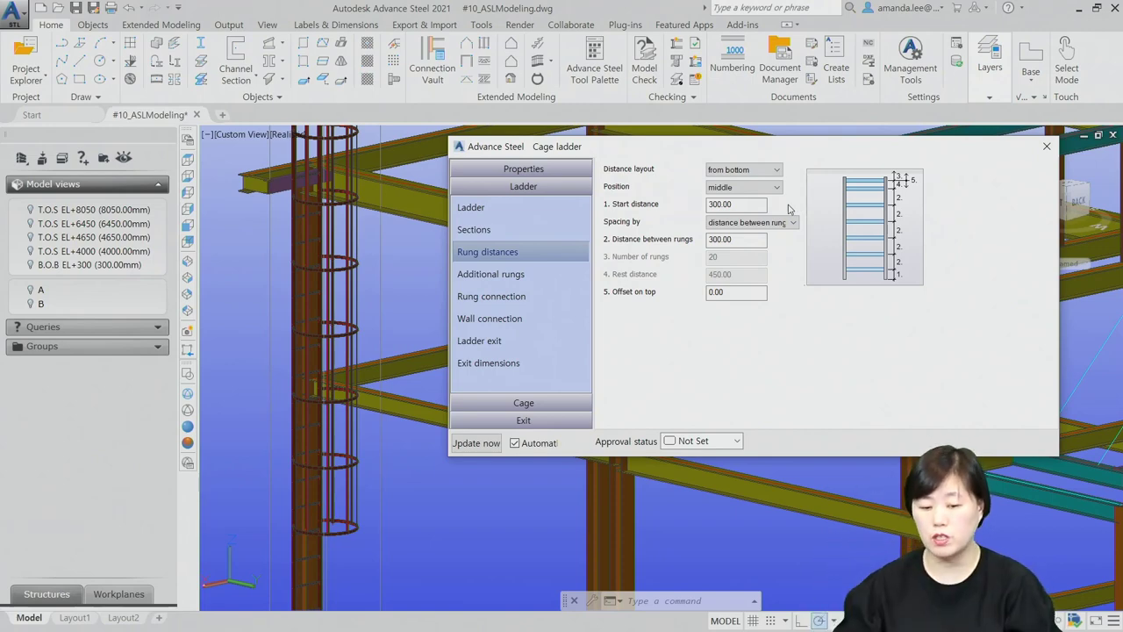
{"action": "left_click", "coordinate": [523, 403]}
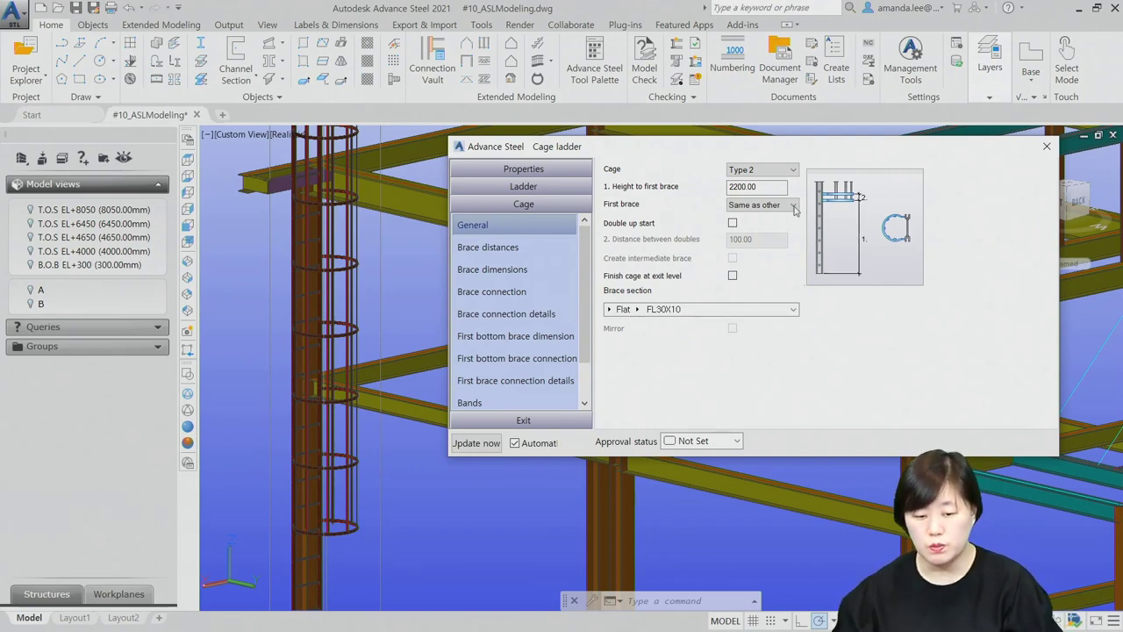
{"action": "left_click", "coordinate": [527, 270]}
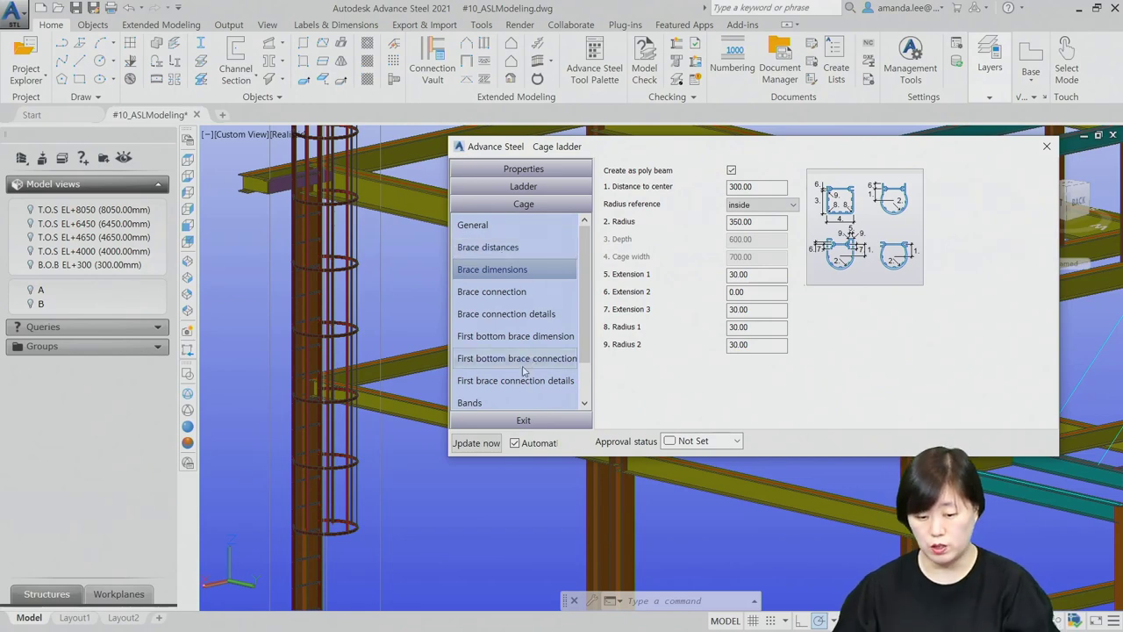
{"action": "left_click", "coordinate": [504, 403]}
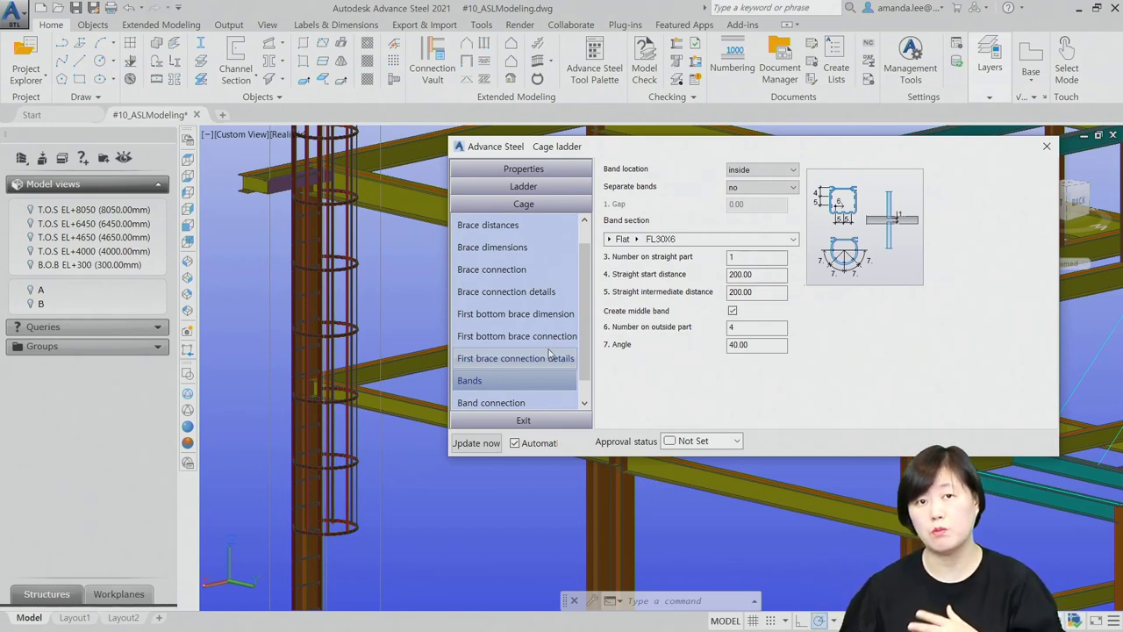
{"action": "left_click", "coordinate": [522, 420]}
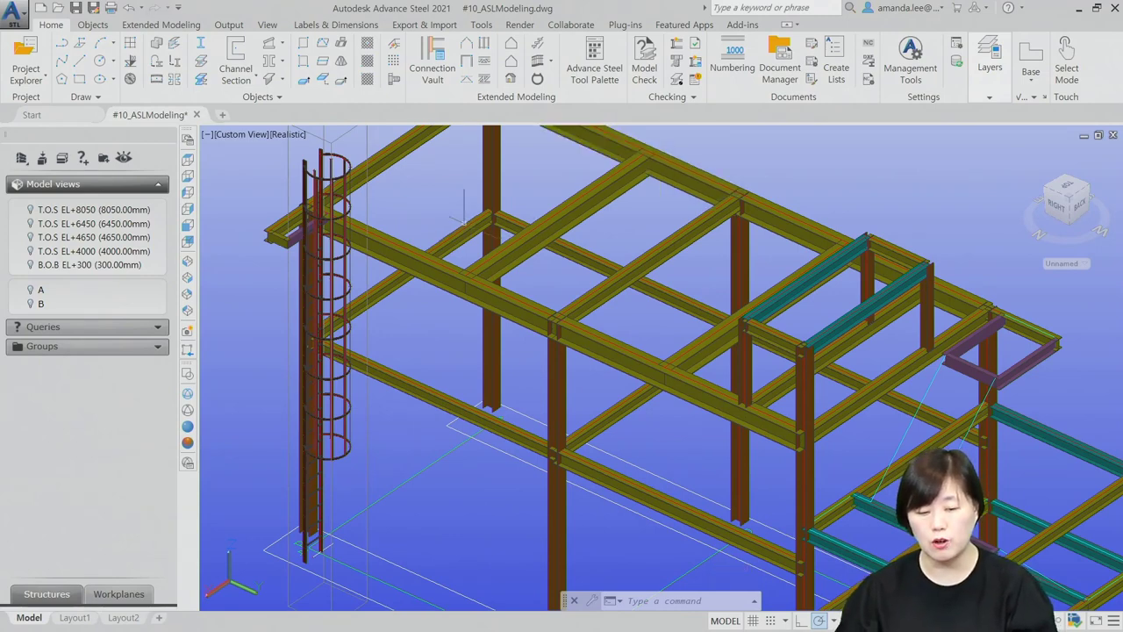
- Isolate the cyan stair reference line's layer with LAYISO, leaving only the stair outline visible
{"action": "scroll", "coordinate": [396, 430], "scroll_direction": "down", "scroll_amount": 5}
{"action": "middle_click_drag", "start_coordinate": [421, 351], "coordinate": [450, 277], "text": "shift"}
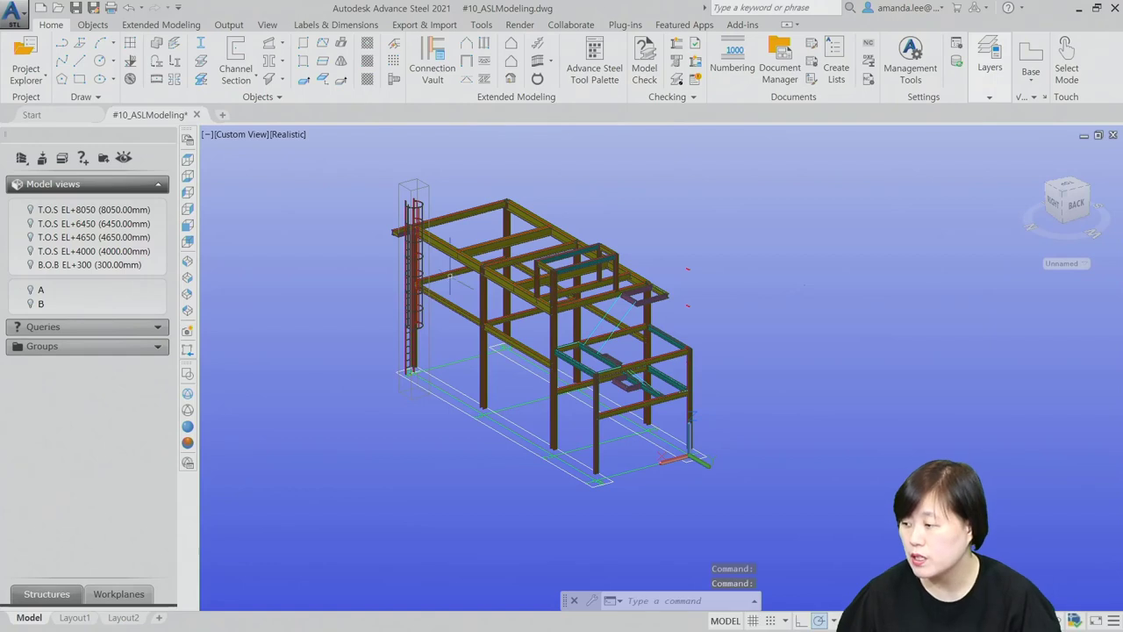
{"action": "scroll", "coordinate": [674, 358], "scroll_direction": "up", "scroll_amount": 4}
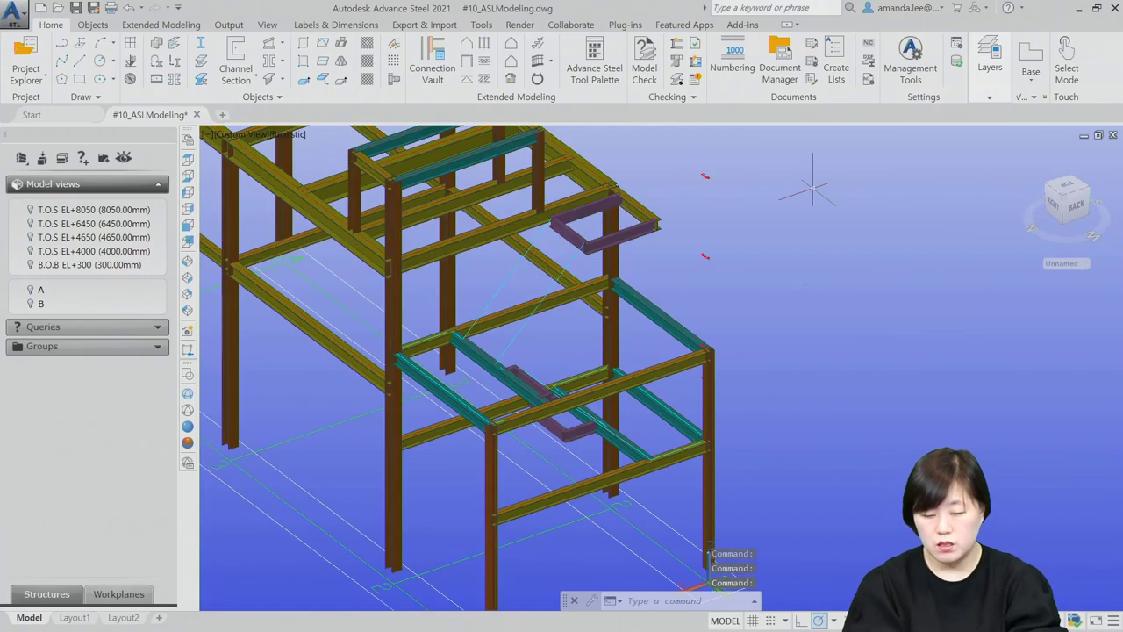
{"action": "type", "text": "LAYISO"}
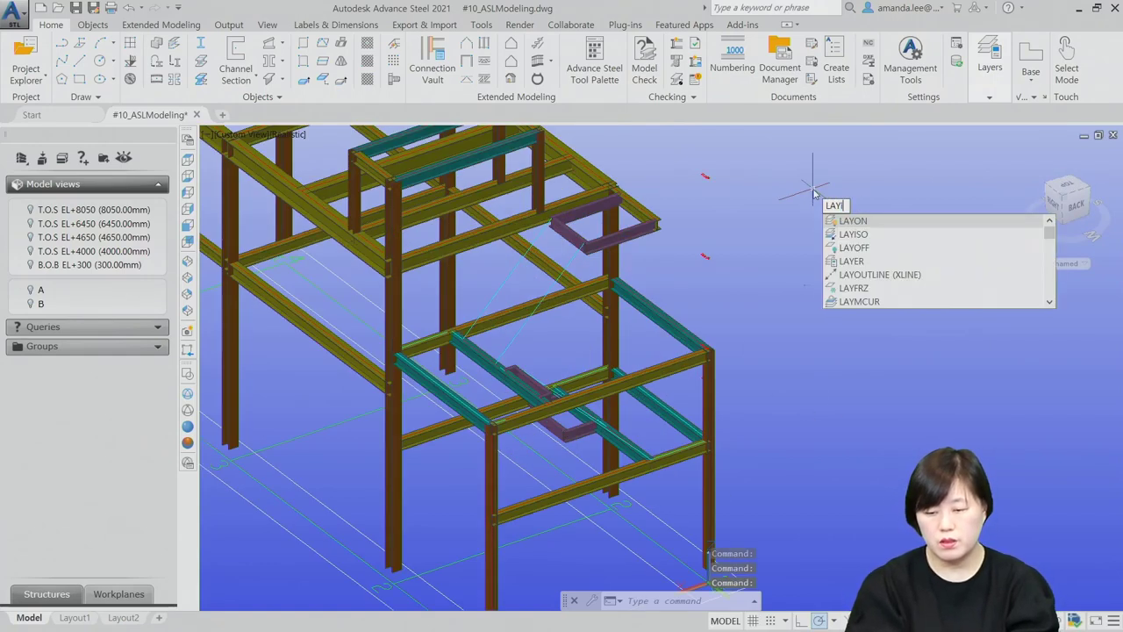
{"action": "key", "text": "Return"}
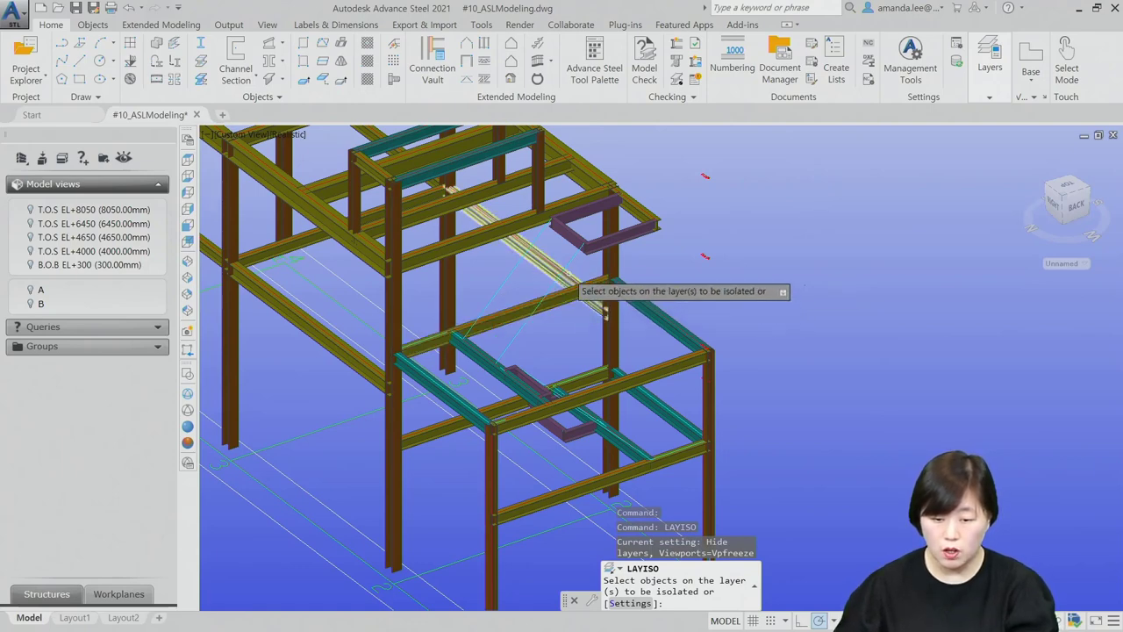
{"action": "left_click", "coordinate": [570, 263]}
{"action": "right_click", "coordinate": [757, 281]}
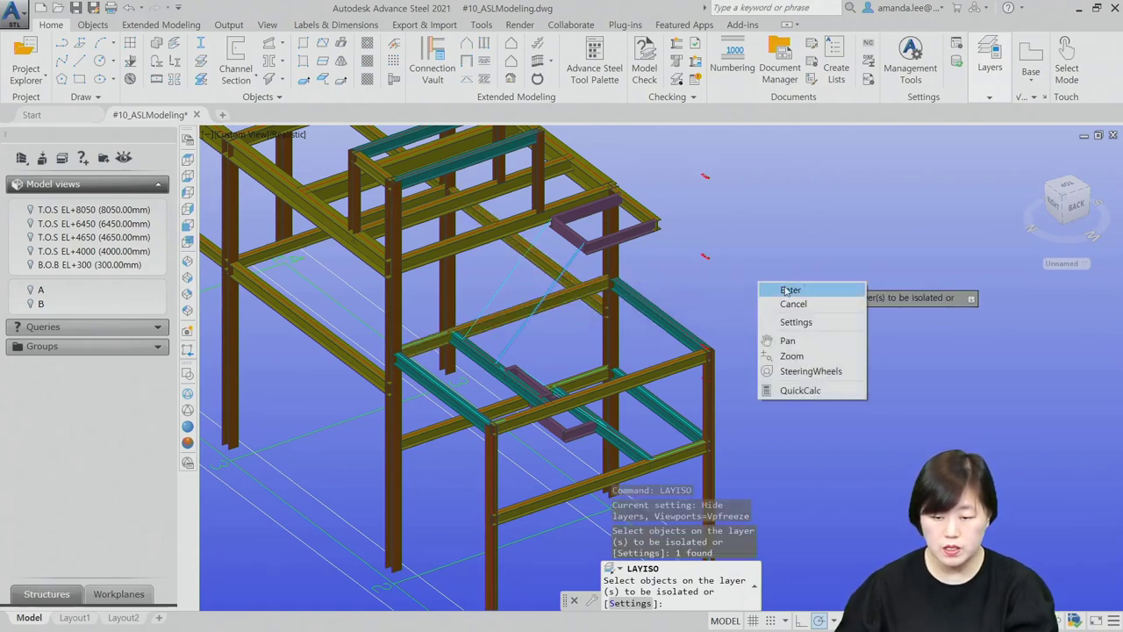
{"action": "left_click", "coordinate": [785, 290]}
{"action": "scroll", "coordinate": [614, 412], "scroll_direction": "down", "scroll_amount": 2}
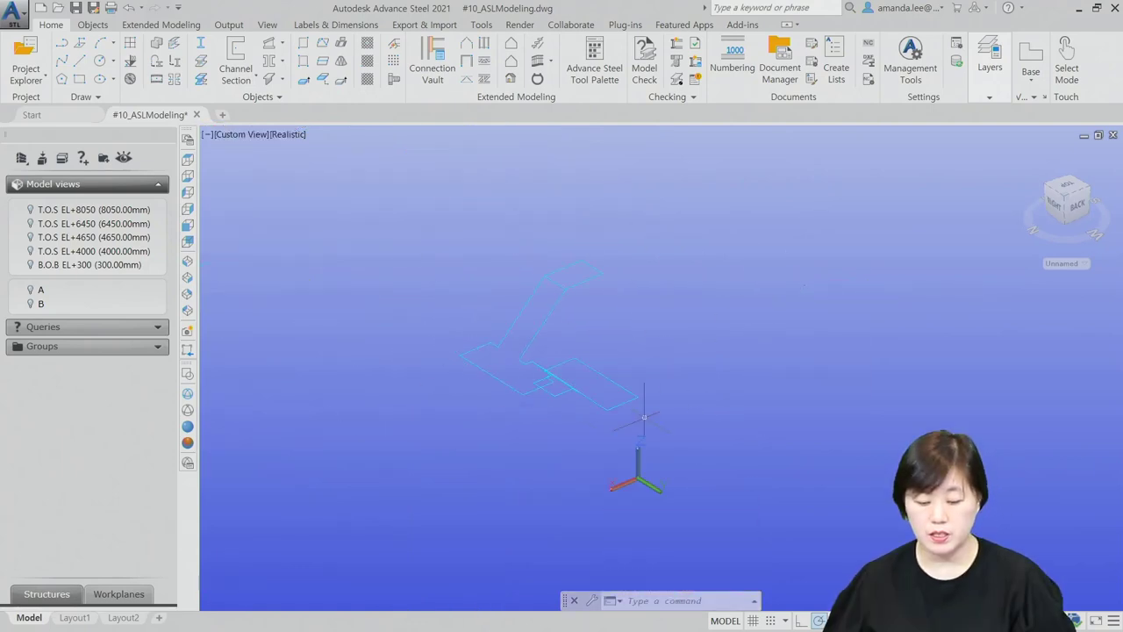
{"action": "scroll", "coordinate": [583, 405], "scroll_direction": "down", "scroll_amount": 2}
{"action": "scroll", "coordinate": [564, 403], "scroll_direction": "down", "scroll_amount": 1}
{"action": "scroll", "coordinate": [564, 377], "scroll_direction": "up", "scroll_amount": 2}
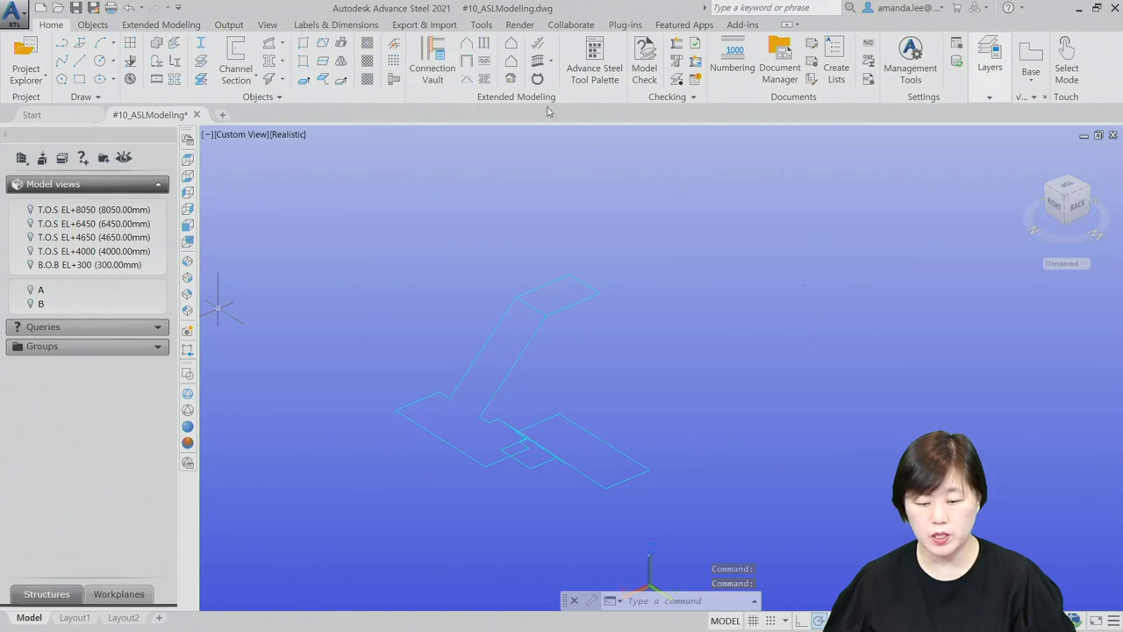
- Insert a left-aligned straight stair from the lower corner to the upper reference point
{"action": "left_click", "coordinate": [540, 42]}
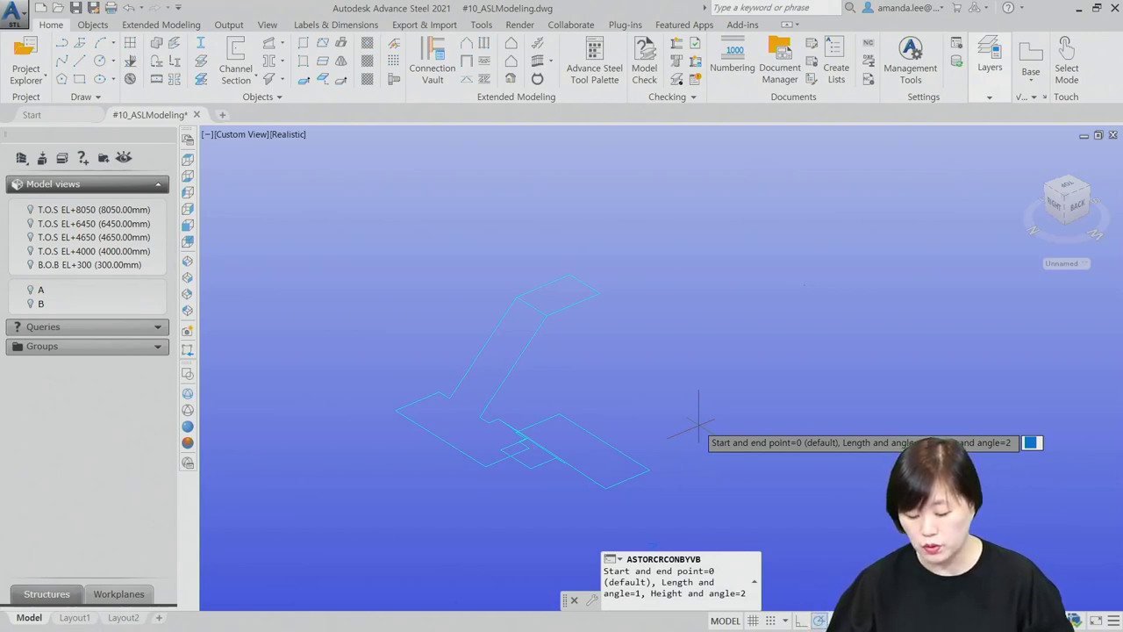
{"action": "key", "text": "Return"}
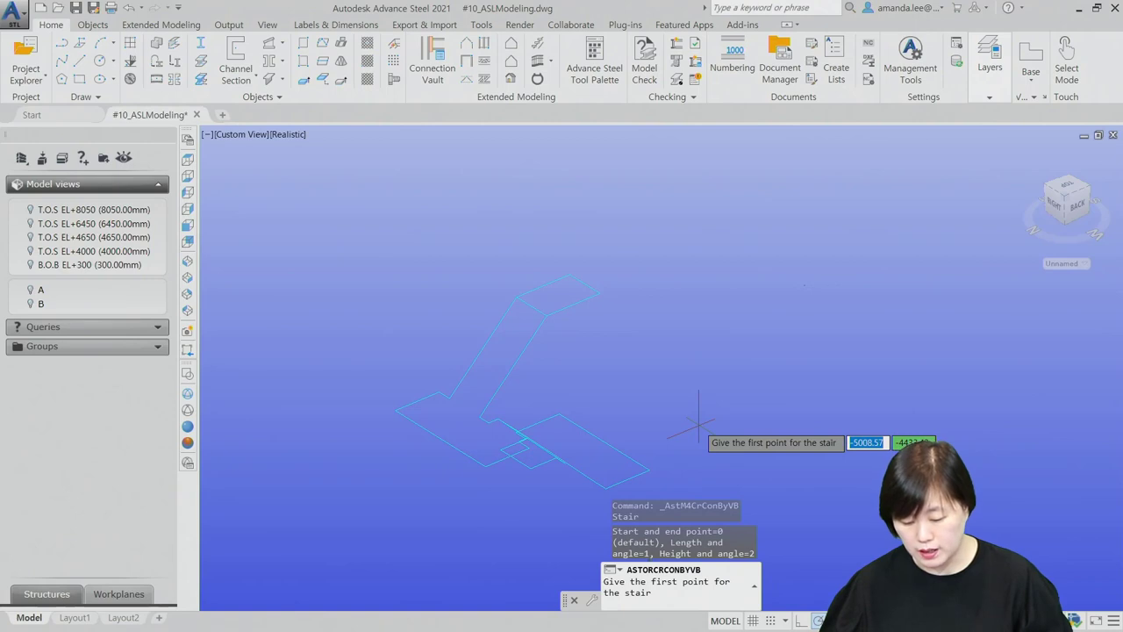
{"action": "left_click", "coordinate": [449, 397]}
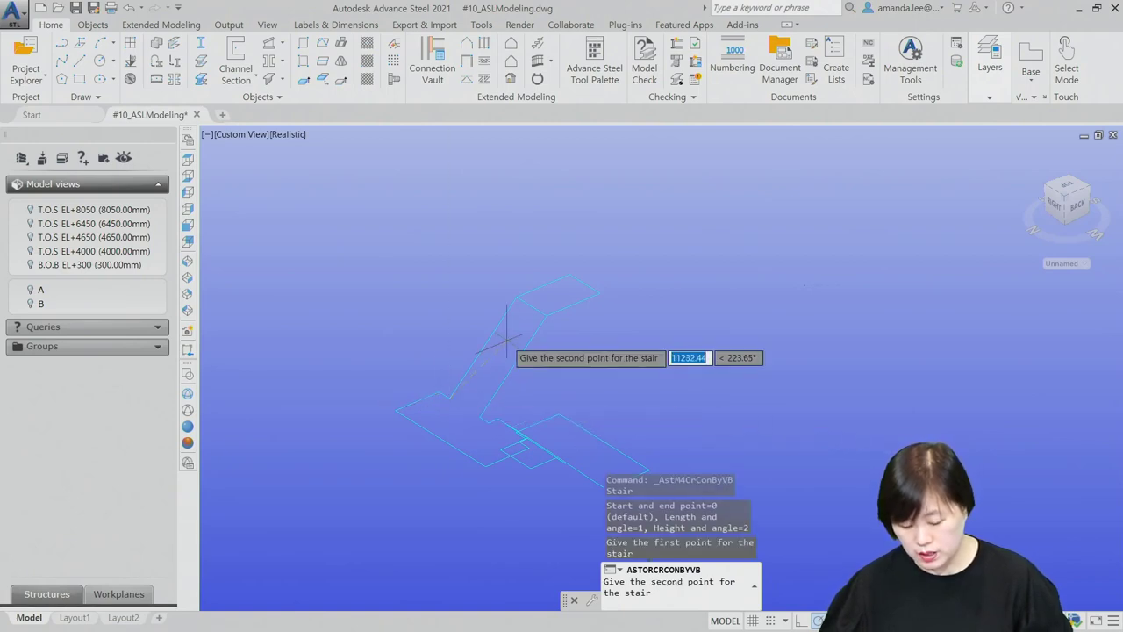
{"action": "left_click", "coordinate": [517, 297]}
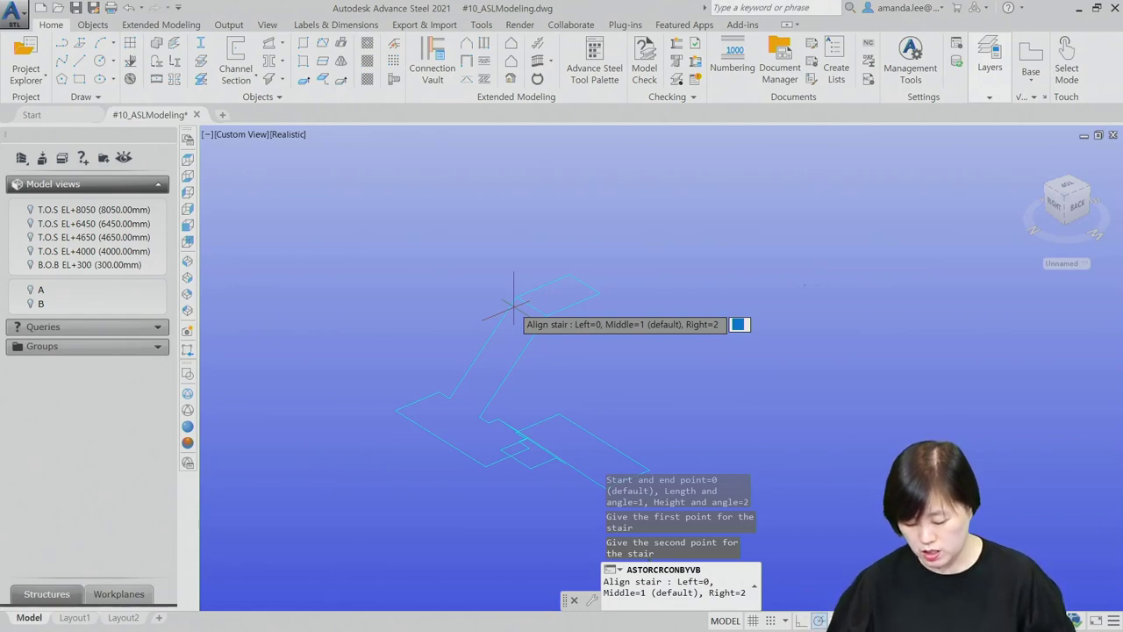
{"action": "type", "text": "0"}
{"action": "key", "text": "Return"}
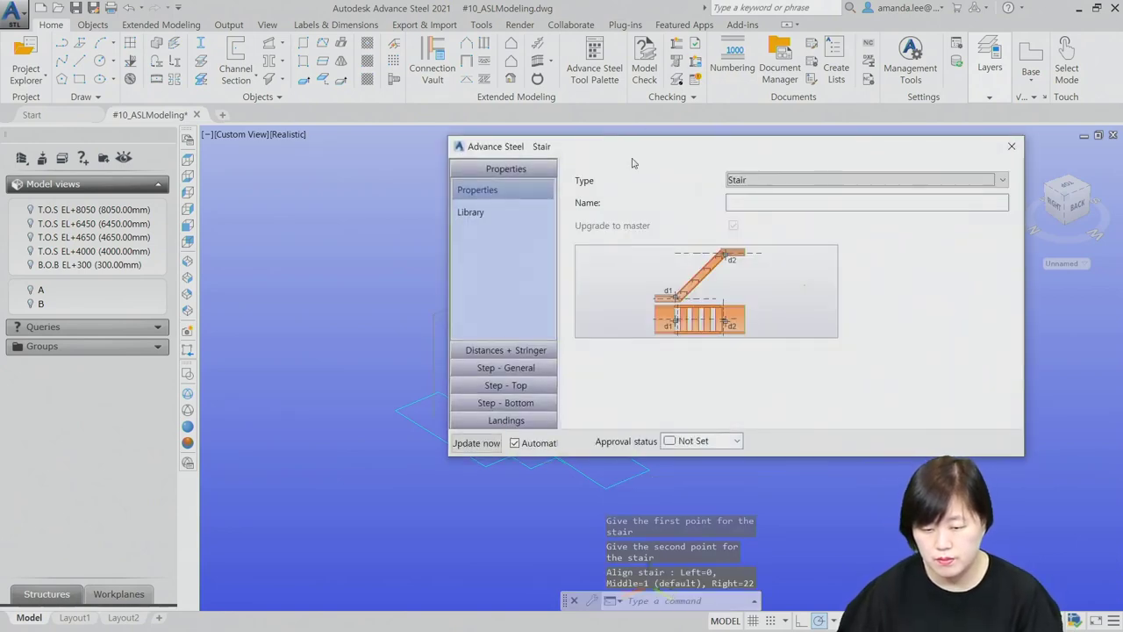
- Move the Stair dialog aside and show its Distances + Stringer settings, length 1840, height 1800
{"action": "left_click_drag", "start_coordinate": [632, 157], "coordinate": [920, 164]}
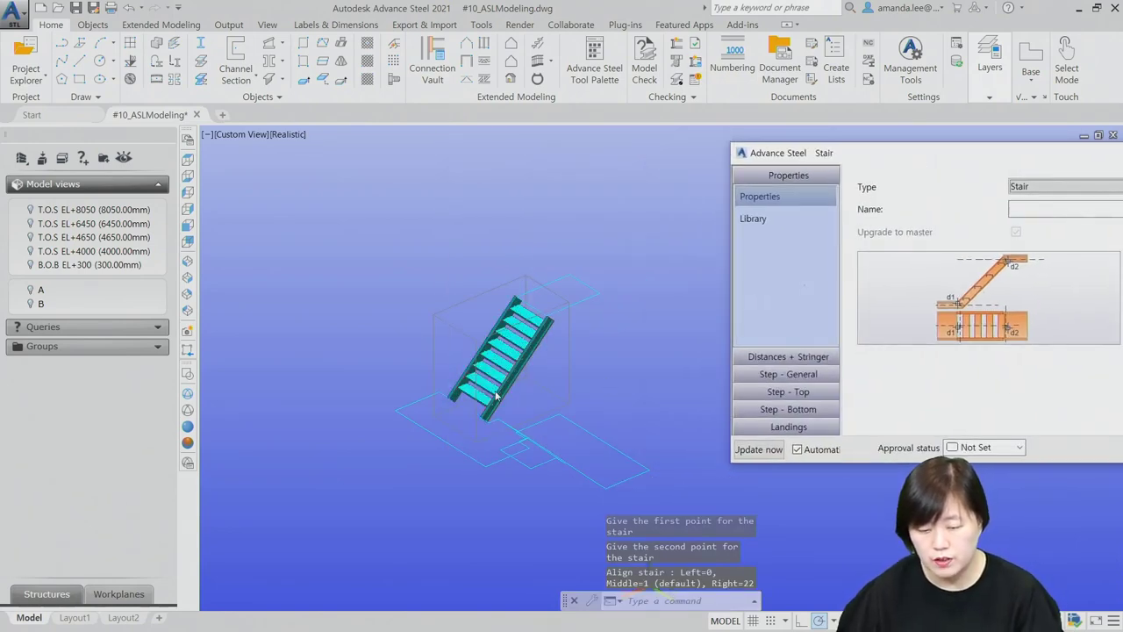
{"action": "scroll", "coordinate": [505, 352], "scroll_direction": "up", "scroll_amount": 3}
{"action": "scroll", "coordinate": [504, 352], "scroll_direction": "up", "scroll_amount": 2}
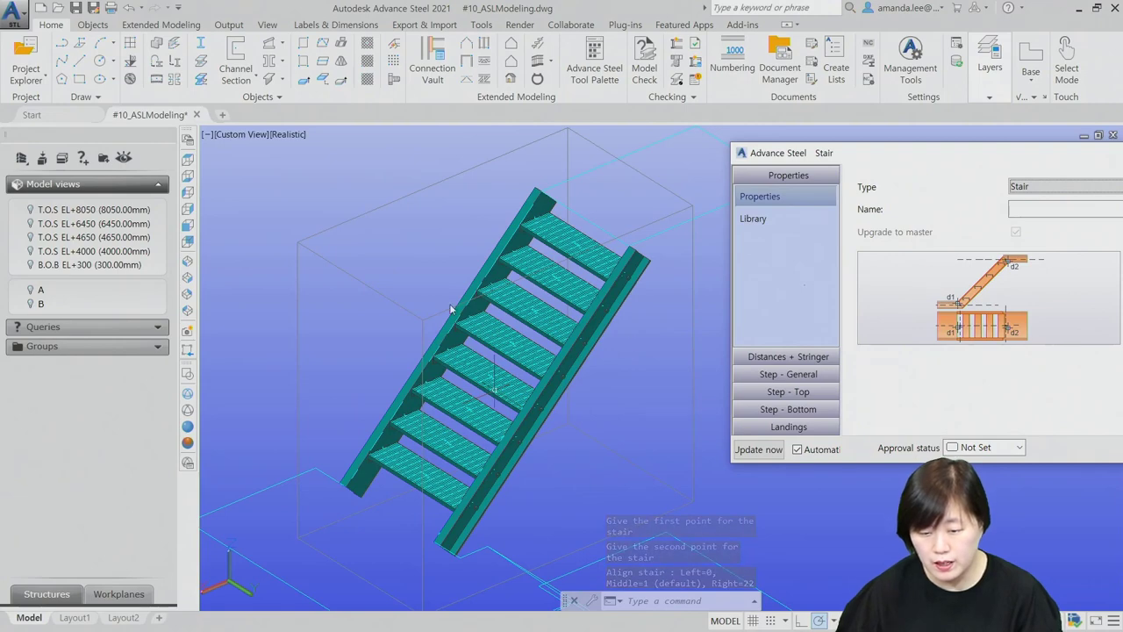
{"action": "scroll", "coordinate": [450, 309], "scroll_direction": "down", "scroll_amount": 5}
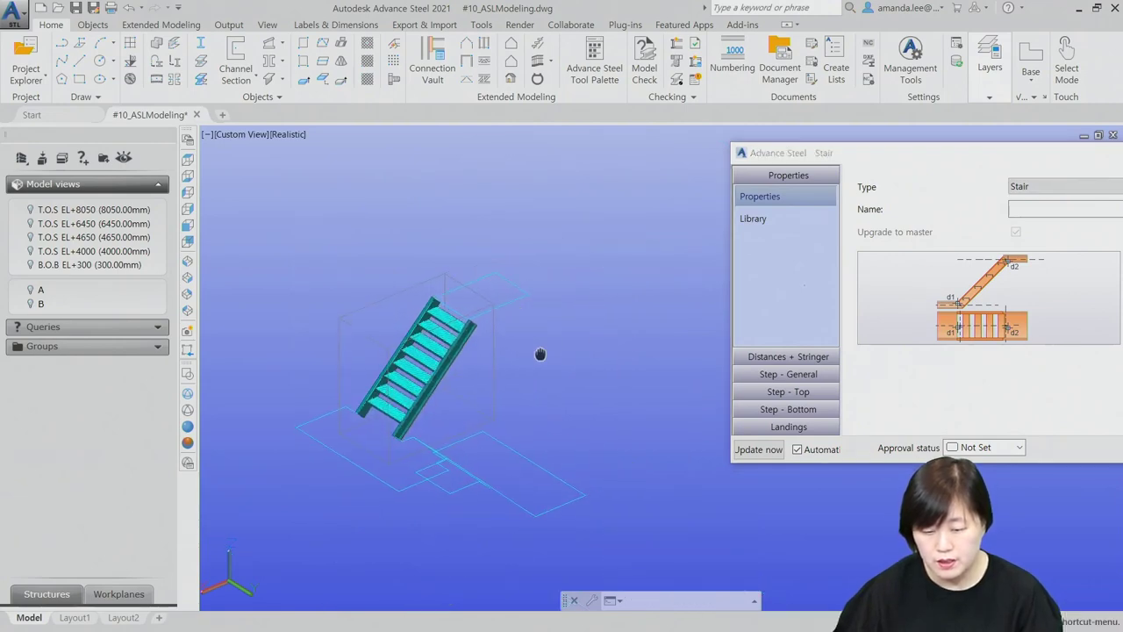
{"action": "scroll", "coordinate": [539, 354], "scroll_direction": "up", "scroll_amount": 4}
{"action": "left_click", "coordinate": [580, 333]}
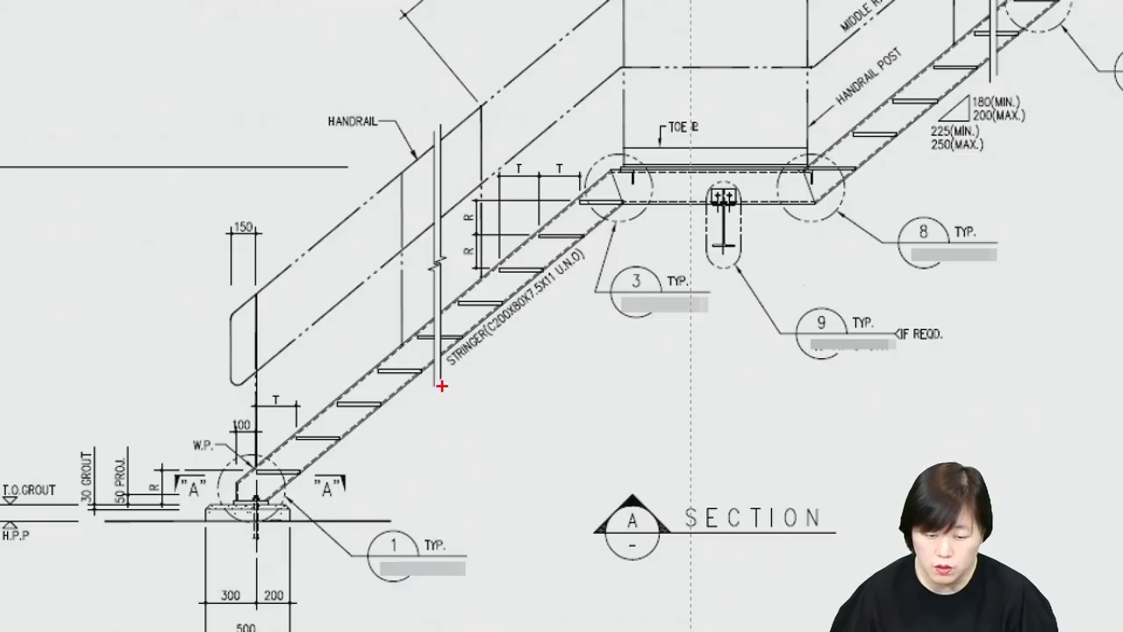
{"action": "mouse_move", "coordinate": [441, 386]}
{"action": "left_mouse_down"}
{"action": "mouse_move", "coordinate": [553, 325]}
{"action": "mouse_move", "coordinate": [595, 252]}
{"action": "mouse_move", "coordinate": [434, 259]}
{"action": "mouse_move", "coordinate": [406, 386]}
{"action": "mouse_move", "coordinate": [507, 379]}
{"action": "left_mouse_up"}
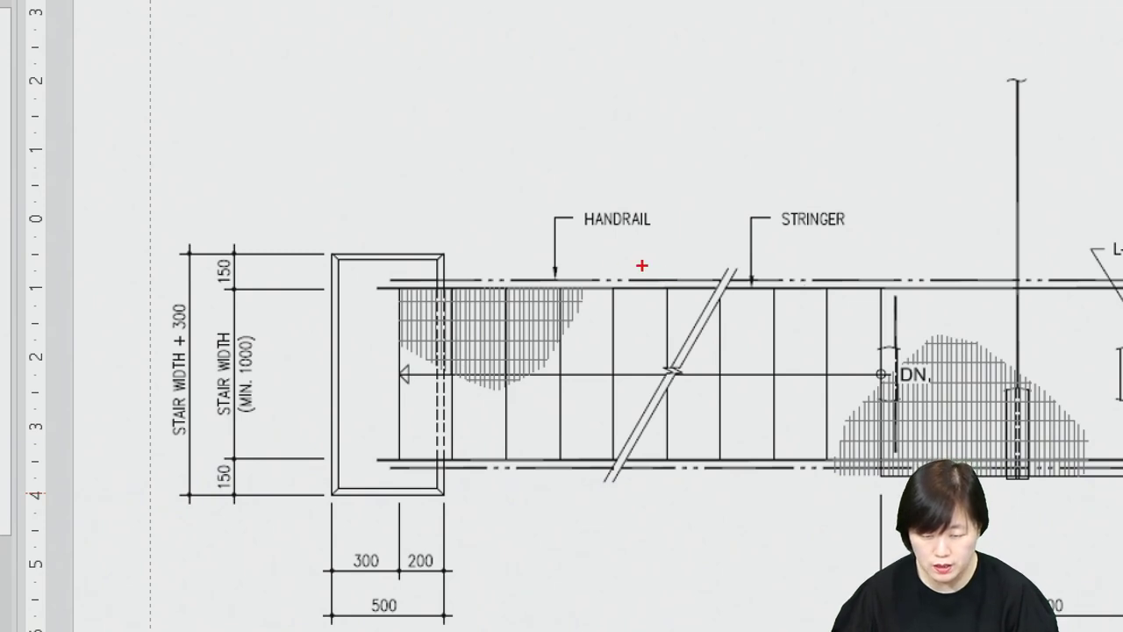
- Mark the stair plan in red: a vertical cut line, two slashes, and a box around STAIR WIDTH (MIN. 1000)
{"action": "left_click_drag", "start_coordinate": [665, 255], "coordinate": [665, 527]}
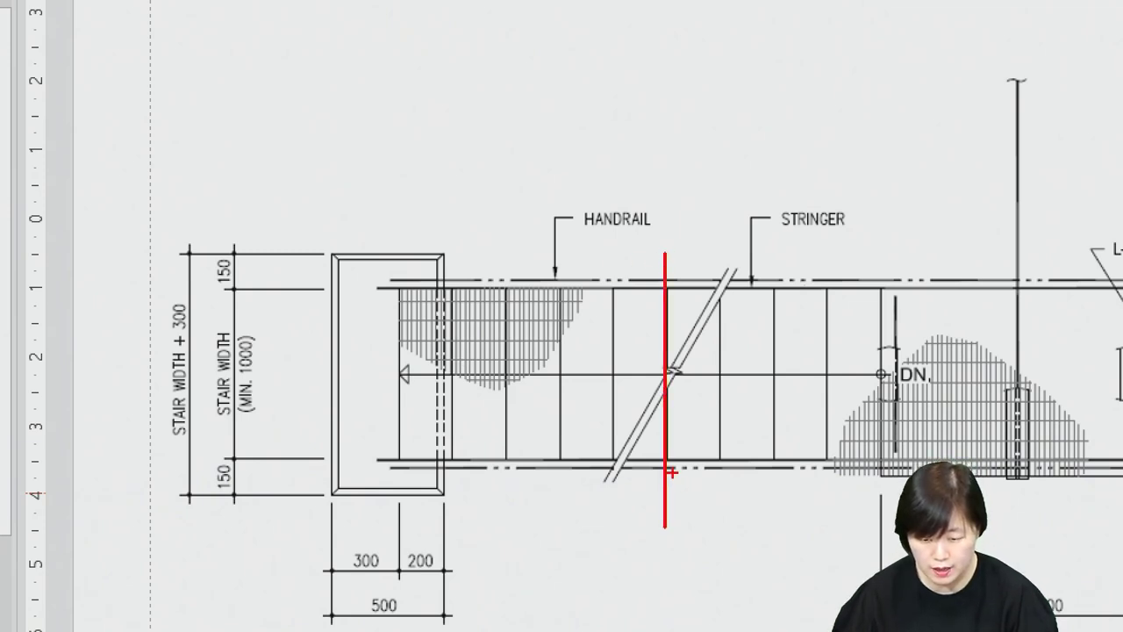
{"action": "left_click_drag", "start_coordinate": [680, 445], "coordinate": [633, 494]}
{"action": "left_click_drag", "start_coordinate": [666, 274], "coordinate": [617, 309]}
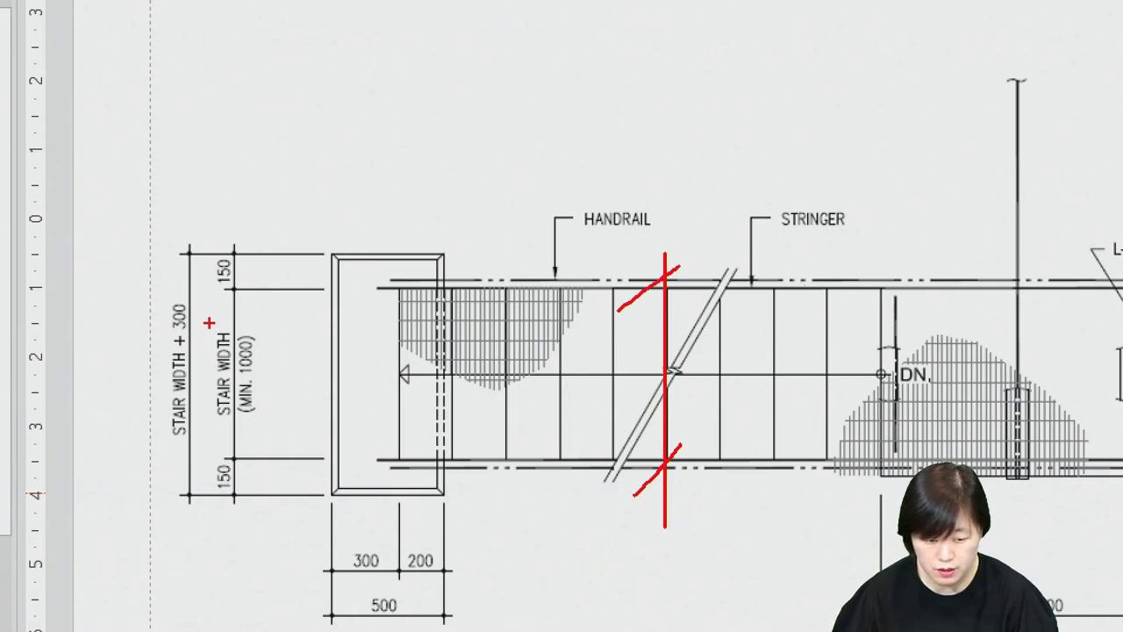
{"action": "mouse_move", "coordinate": [209, 323]}
{"action": "left_mouse_down"}
{"action": "mouse_move", "coordinate": [290, 416]}
{"action": "mouse_move", "coordinate": [280, 430]}
{"action": "left_mouse_up"}
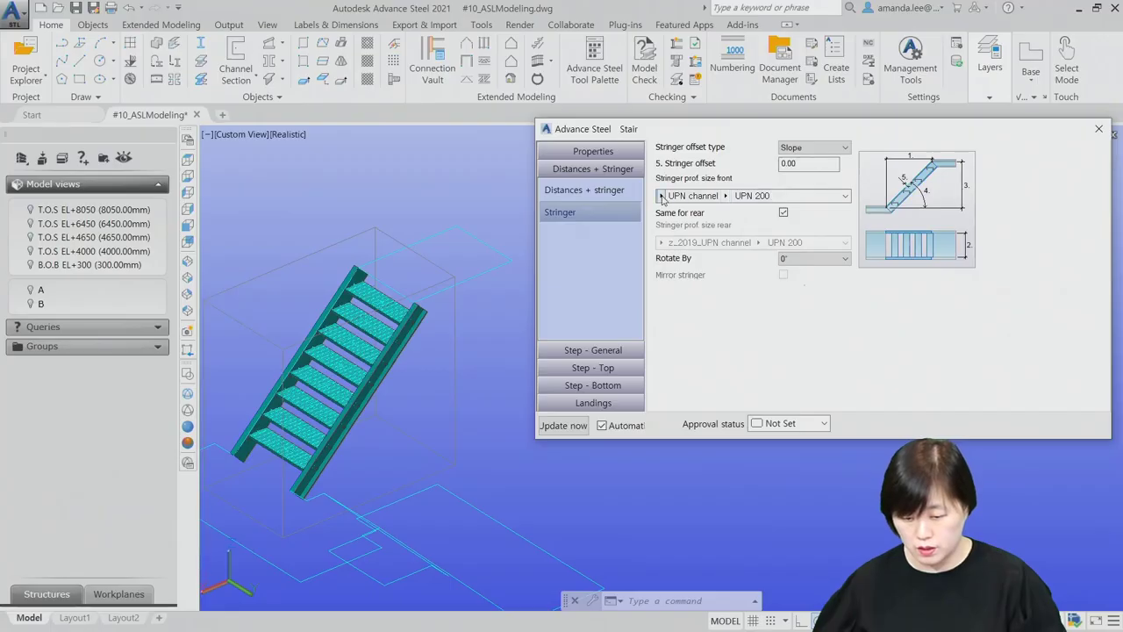
- Set the stringer profile to Korea Channels C 200x80x7.5x11 and close the stair settings
{"action": "left_click", "coordinate": [662, 196]}
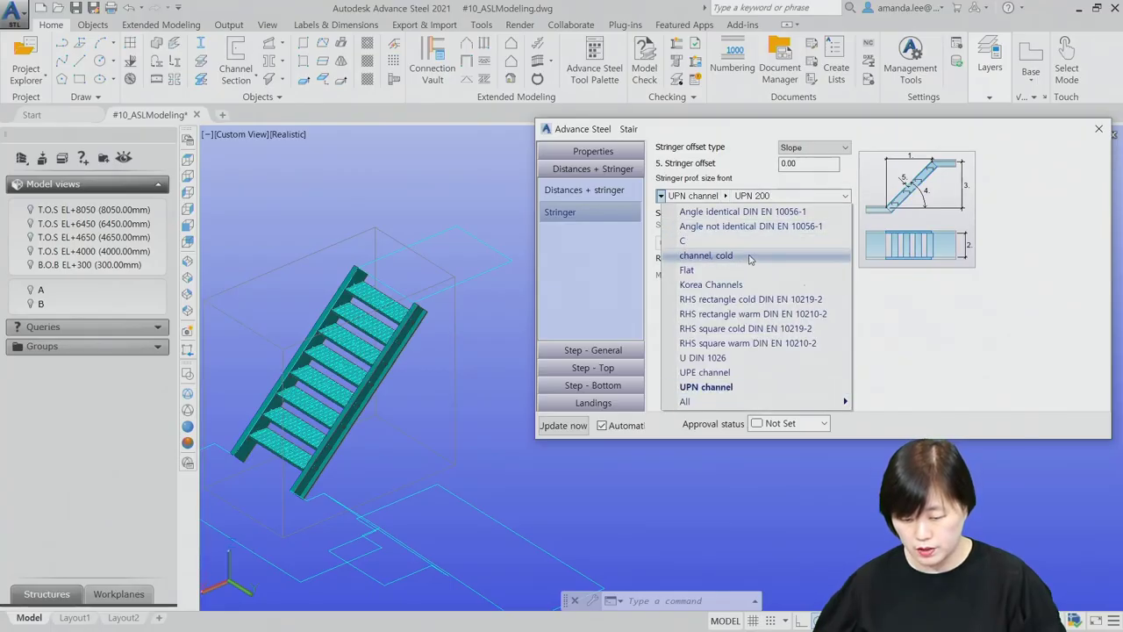
{"action": "left_click", "coordinate": [737, 284]}
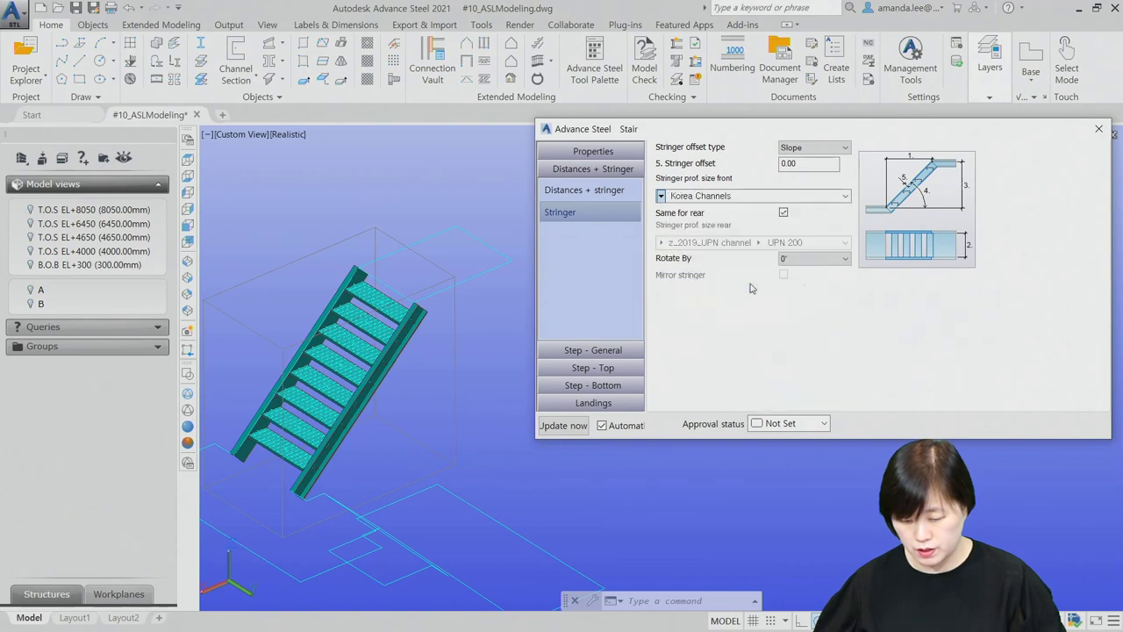
{"action": "left_click", "coordinate": [737, 199]}
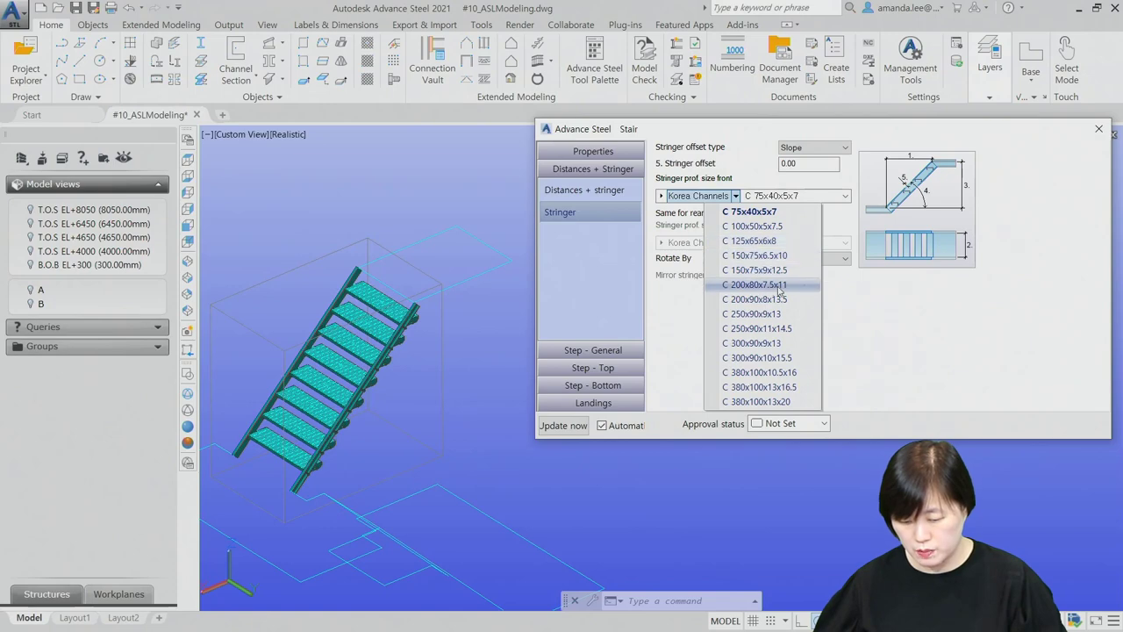
{"action": "left_click", "coordinate": [758, 285]}
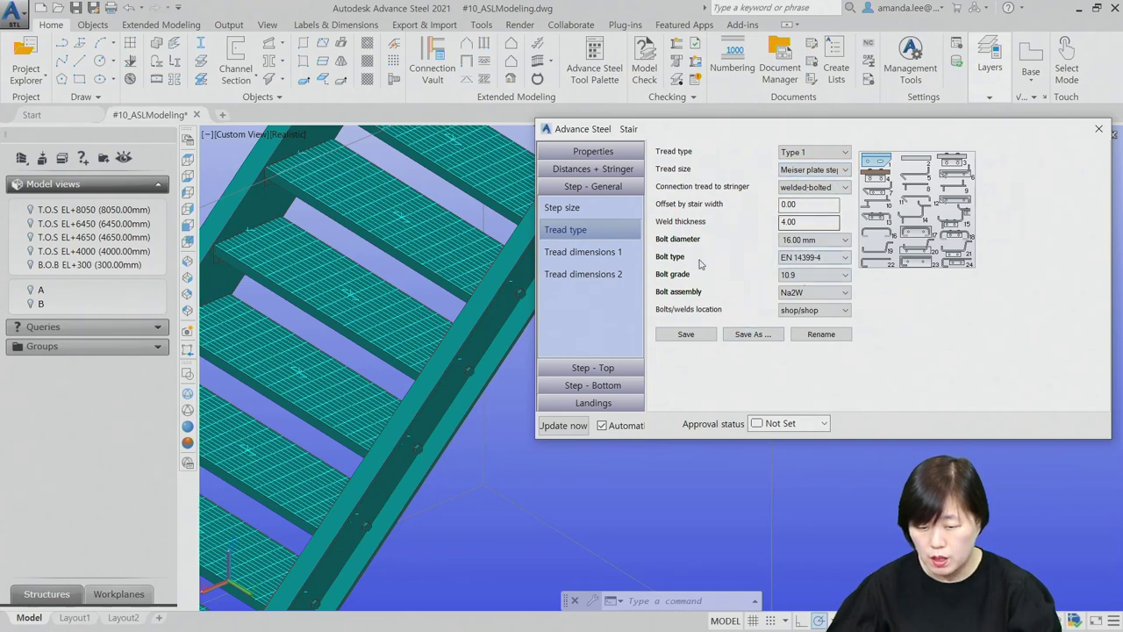
{"action": "key", "text": "Escape"}
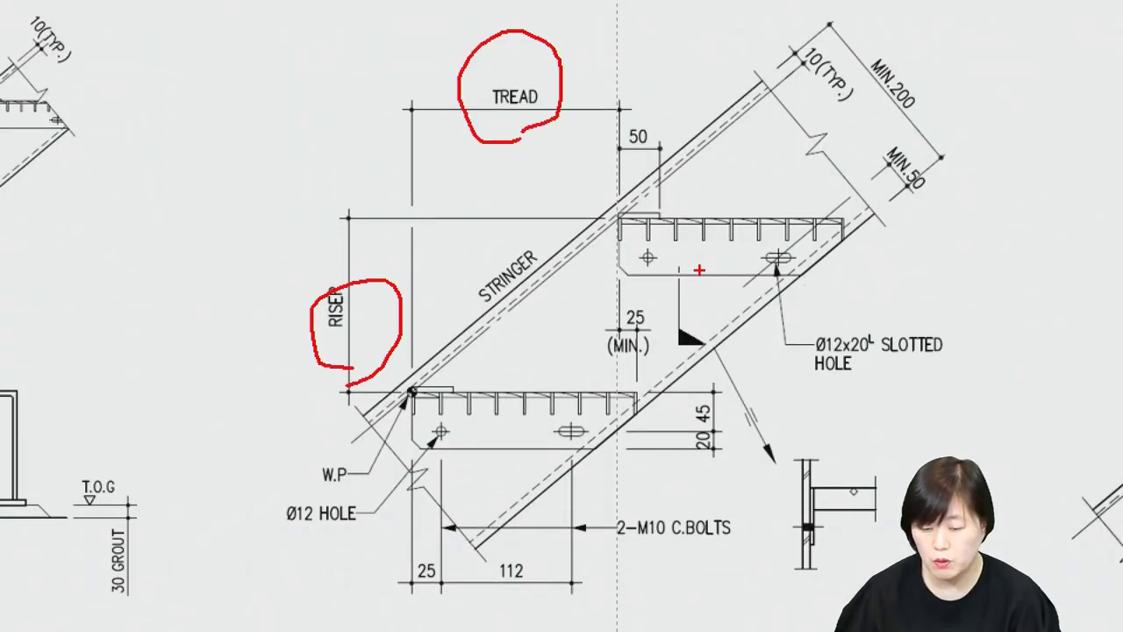
- Circle both tread plates and the Ø12x20 SLOTTED HOLE and 2-M10 C.BOLTS callouts in red
{"action": "left_click_drag", "start_coordinate": [697, 313], "coordinate": [639, 306]}
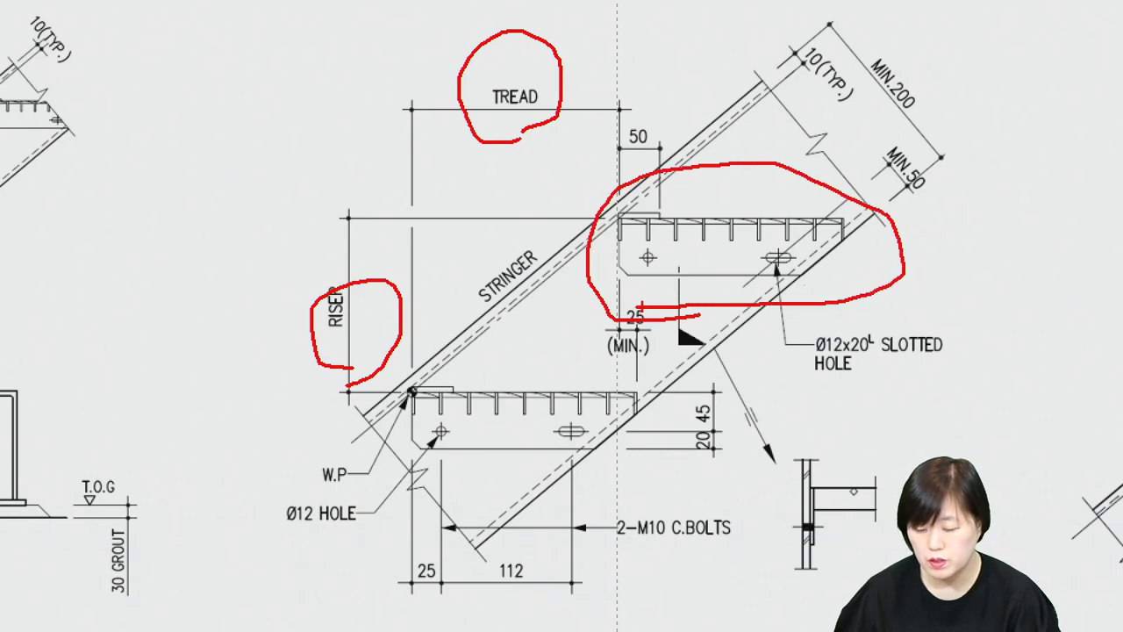
{"action": "left_click_drag", "start_coordinate": [540, 488], "coordinate": [526, 481]}
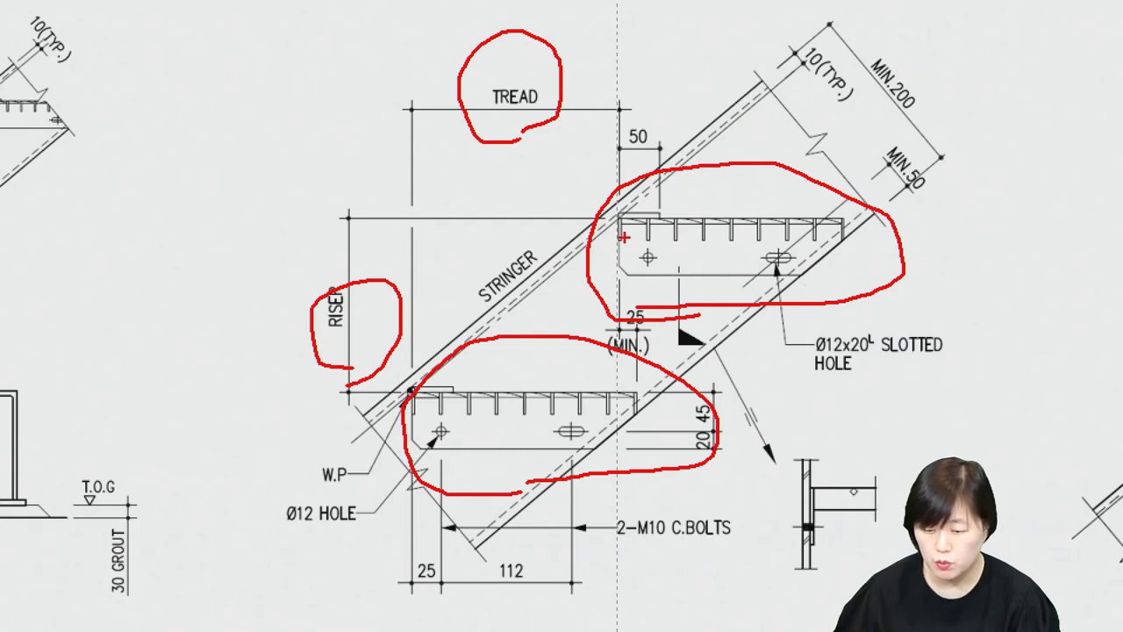
{"action": "mouse_move", "coordinate": [905, 405]}
{"action": "left_mouse_down"}
{"action": "mouse_move", "coordinate": [872, 323]}
{"action": "mouse_move", "coordinate": [940, 379]}
{"action": "left_mouse_up"}
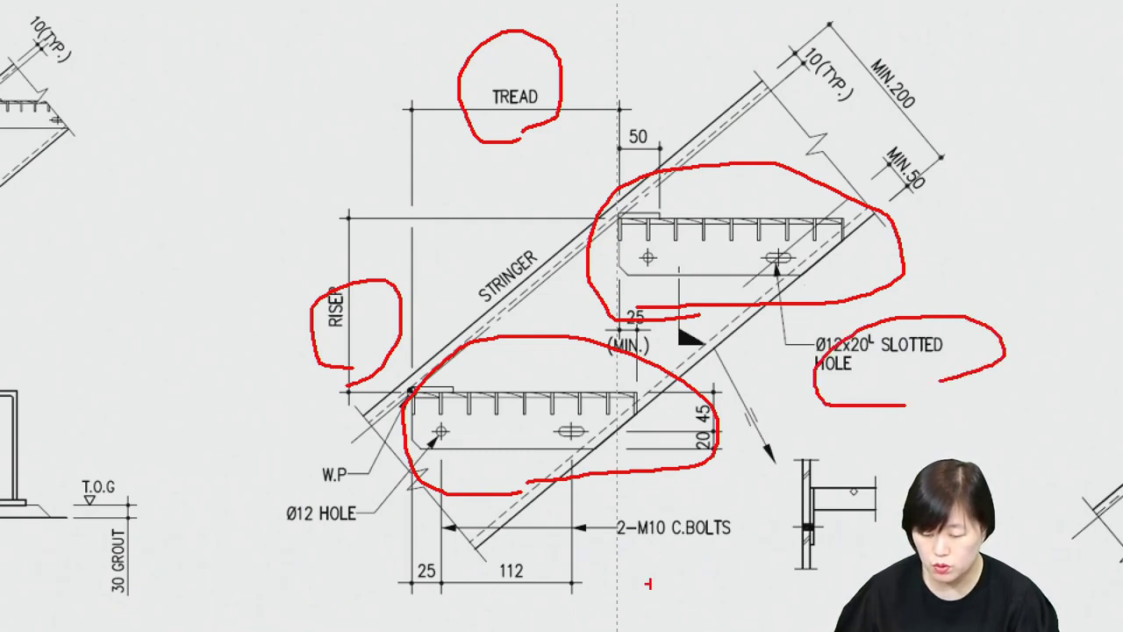
{"action": "left_click_drag", "start_coordinate": [698, 568], "coordinate": [716, 542]}
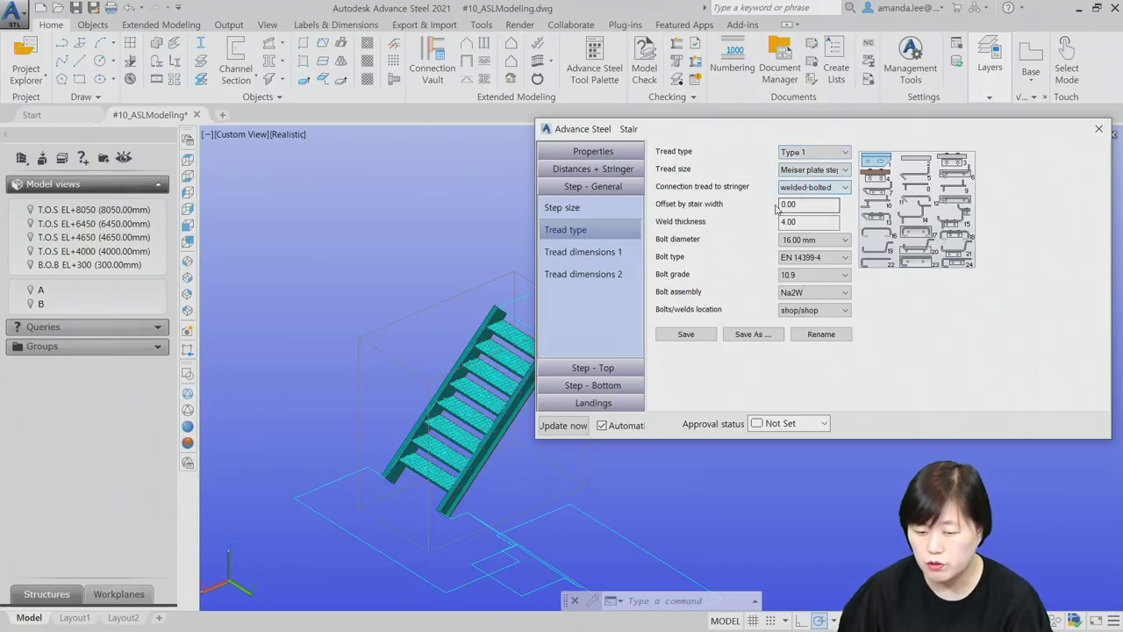
- Review the stair's Tread dimensions 1 and 2 pages and its Step - Top settings
{"action": "left_click", "coordinate": [593, 252]}
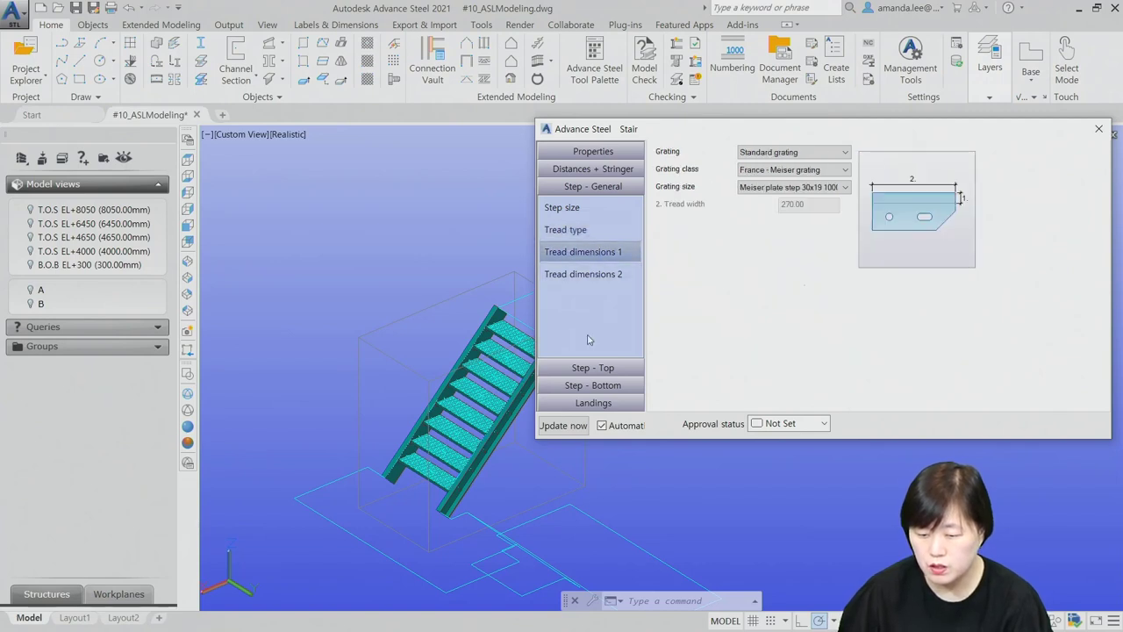
{"action": "left_click", "coordinate": [602, 272]}
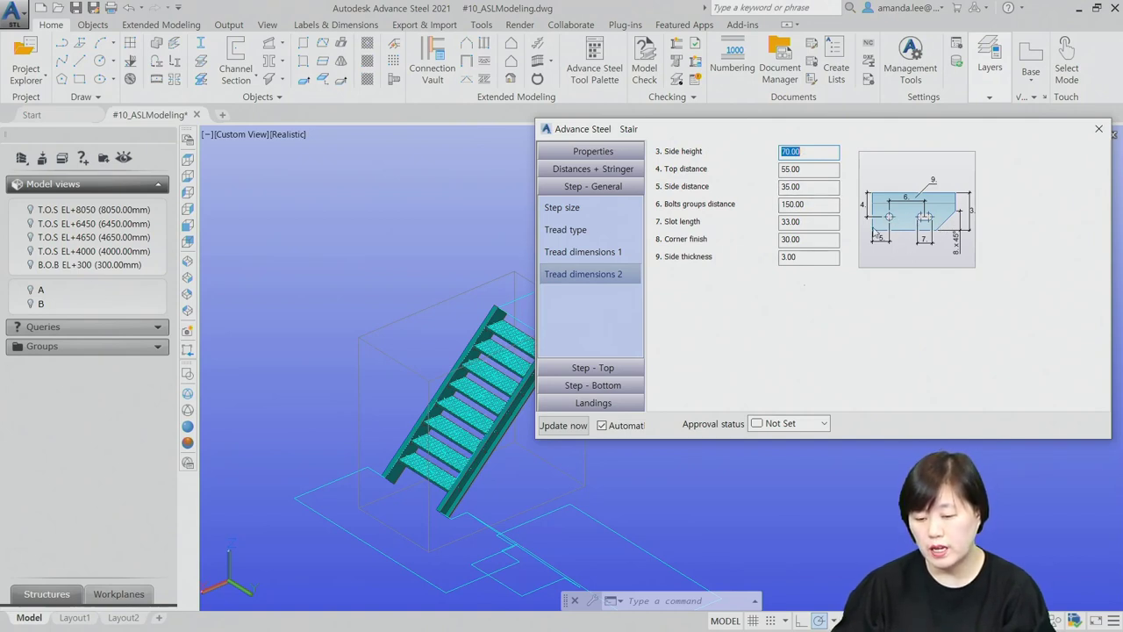
{"action": "left_click", "coordinate": [605, 367]}
- Orbit and zoom to inspect the stair's tread grating from another side
{"action": "middle_click_drag", "start_coordinate": [599, 370], "coordinate": [449, 336], "text": "shift"}
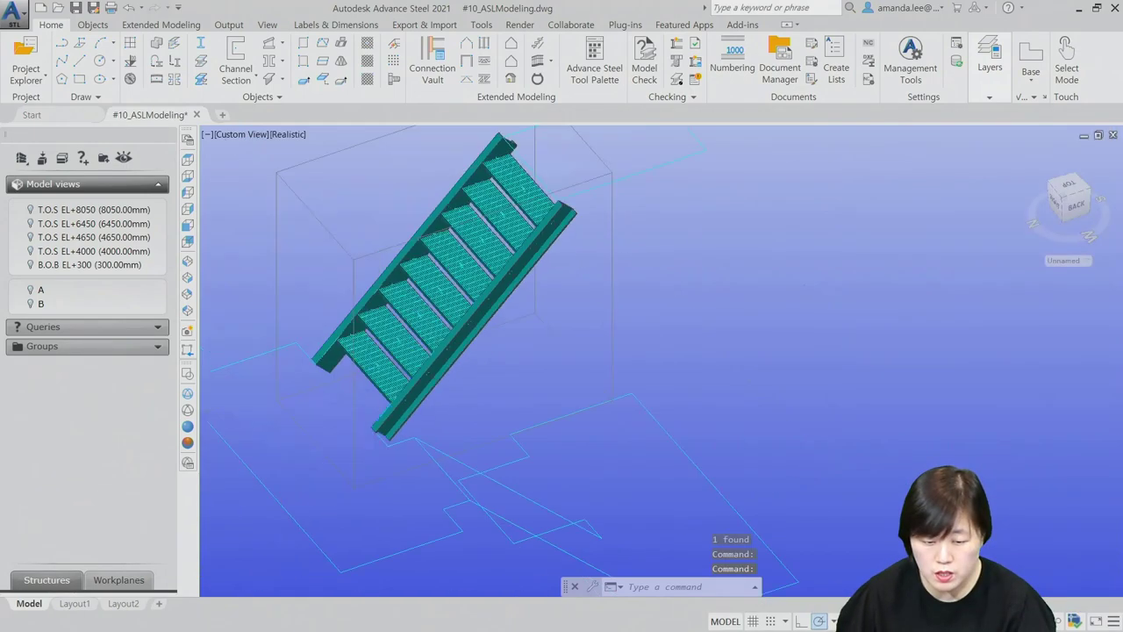
{"action": "scroll", "coordinate": [449, 336], "scroll_direction": "up", "scroll_amount": 2}
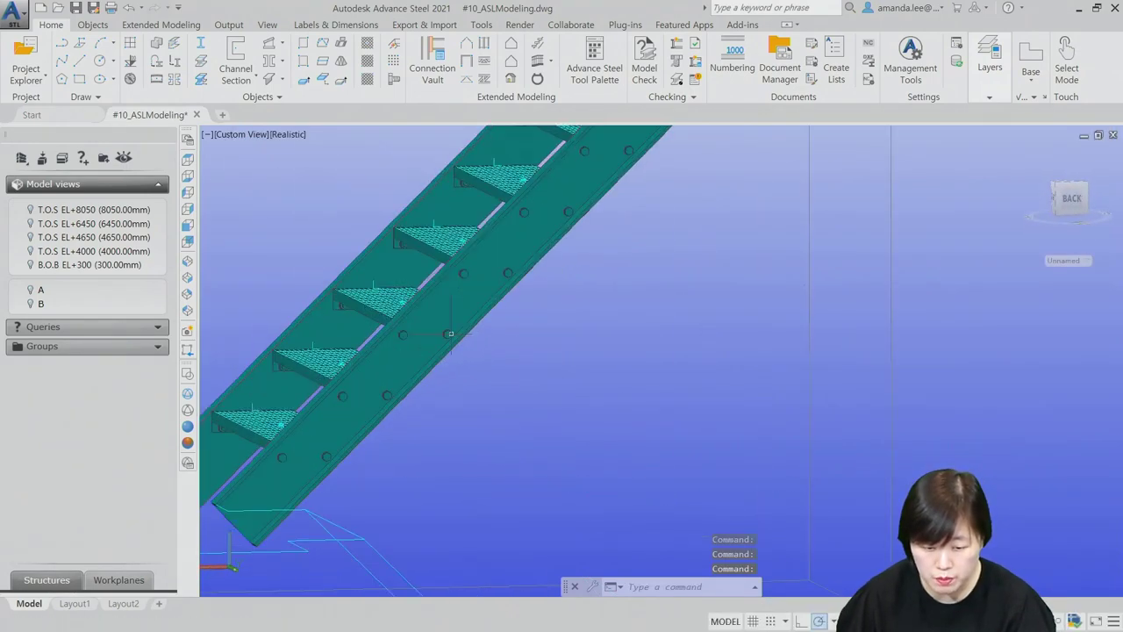
{"action": "scroll", "coordinate": [429, 320], "scroll_direction": "up", "scroll_amount": 2}
{"action": "scroll", "coordinate": [394, 294], "scroll_direction": "up", "scroll_amount": 2}
{"action": "scroll", "coordinate": [390, 278], "scroll_direction": "up", "scroll_amount": 2}
{"action": "middle_click_drag", "start_coordinate": [390, 279], "coordinate": [409, 364], "text": "shift"}
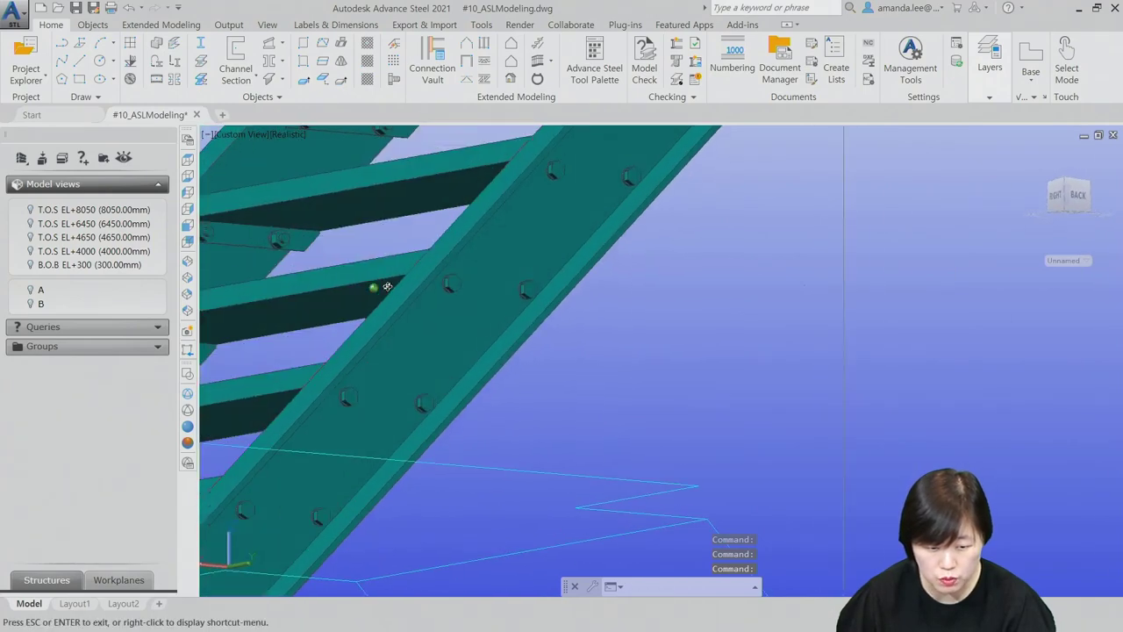
{"action": "scroll", "coordinate": [409, 364], "scroll_direction": "down", "scroll_amount": 5}
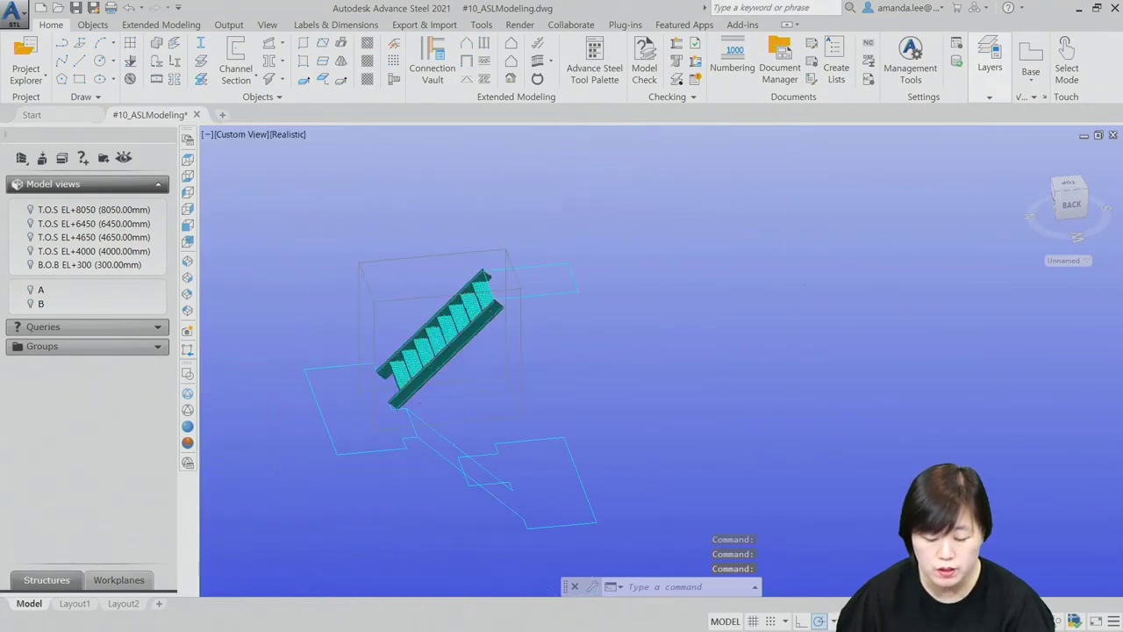
{"action": "scroll", "coordinate": [523, 406], "scroll_direction": "up", "scroll_amount": 1}
{"action": "scroll", "coordinate": [518, 406], "scroll_direction": "up", "scroll_amount": 1}
{"action": "scroll", "coordinate": [516, 405], "scroll_direction": "up", "scroll_amount": 2}
- Save the stair's settings as a library preset and restart the Stair command
{"action": "double_click", "coordinate": [516, 406]}
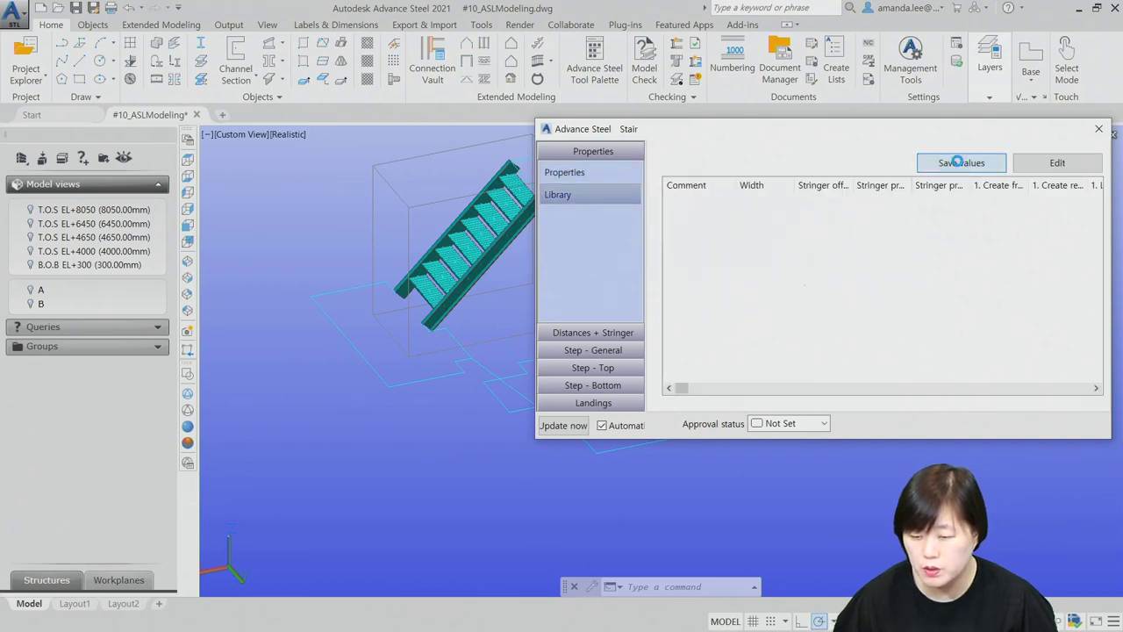
{"action": "mouse_move", "coordinate": [667, 474]}
{"action": "middle_mouse_down", "text": "shift"}
{"action": "mouse_move", "coordinate": [574, 469]}
{"action": "mouse_move", "coordinate": [526, 394]}
{"action": "middle_mouse_up", "text": "shift"}
{"action": "scroll", "coordinate": [527, 369], "scroll_direction": "up", "scroll_amount": 4}
{"action": "key", "text": "Escape"}
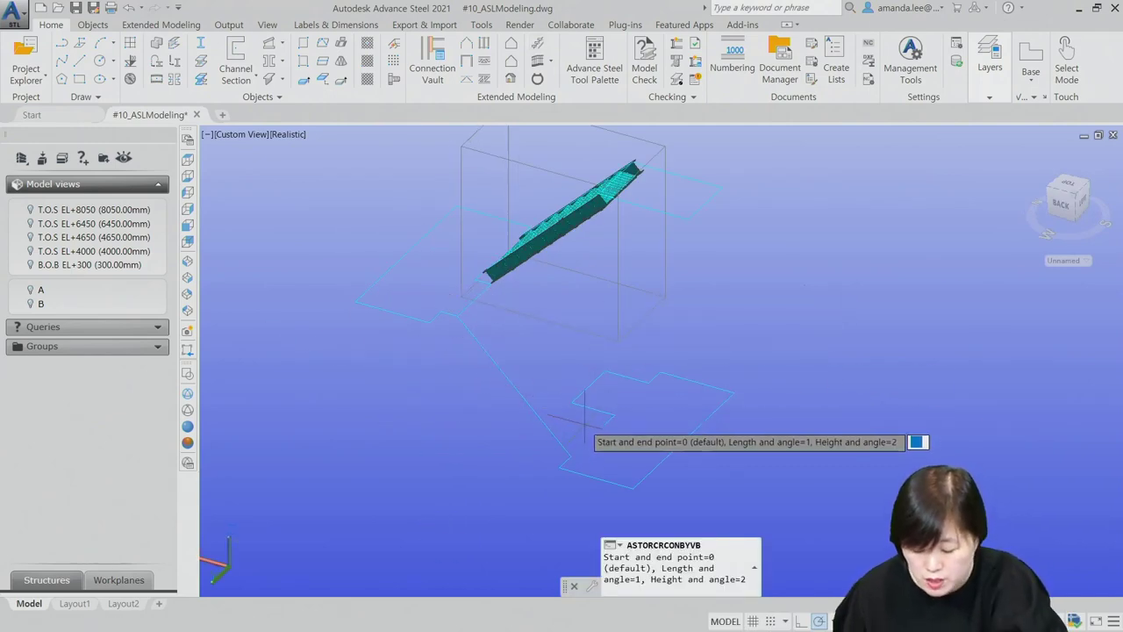
- Place the second straight stair between the two lower outline corners, aligned right
{"action": "key", "text": "Return"}
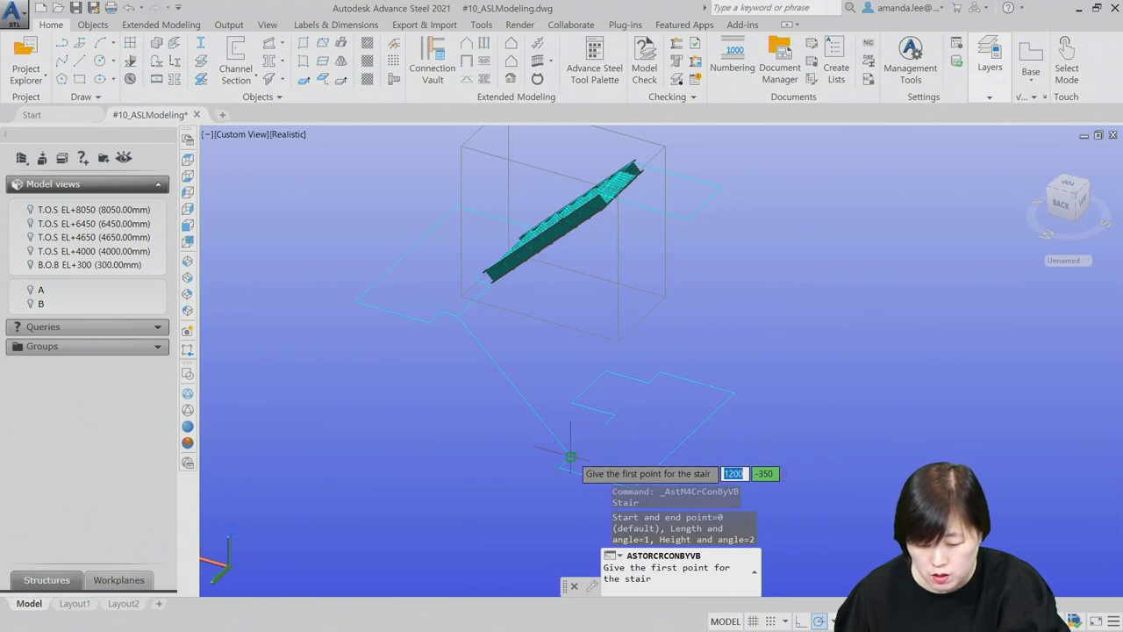
{"action": "left_click", "coordinate": [570, 457]}
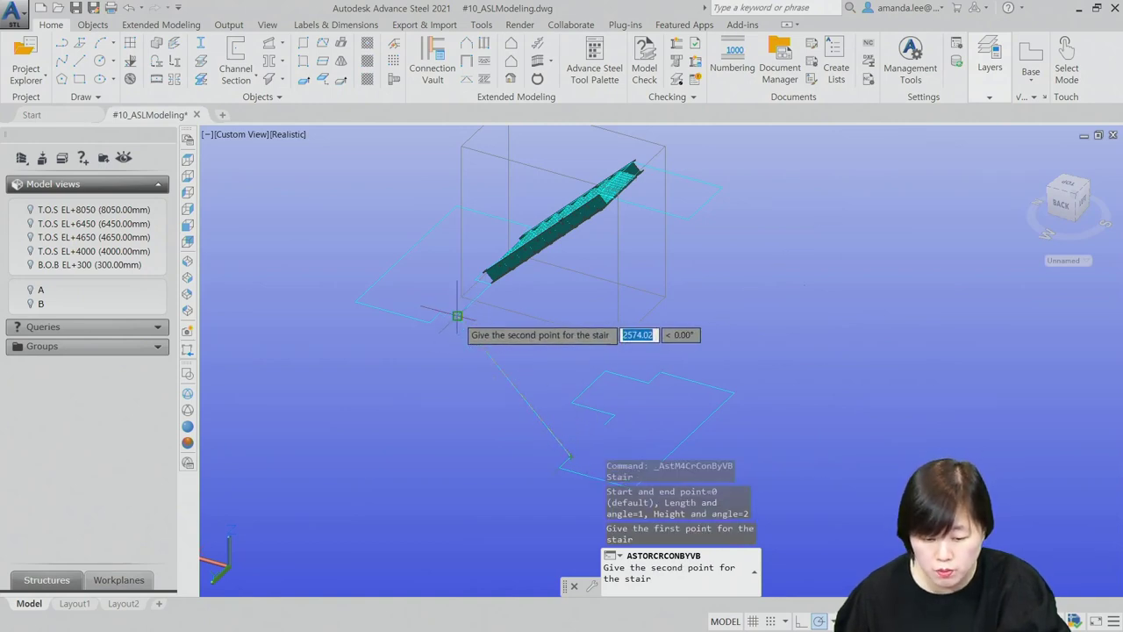
{"action": "left_click", "coordinate": [457, 314]}
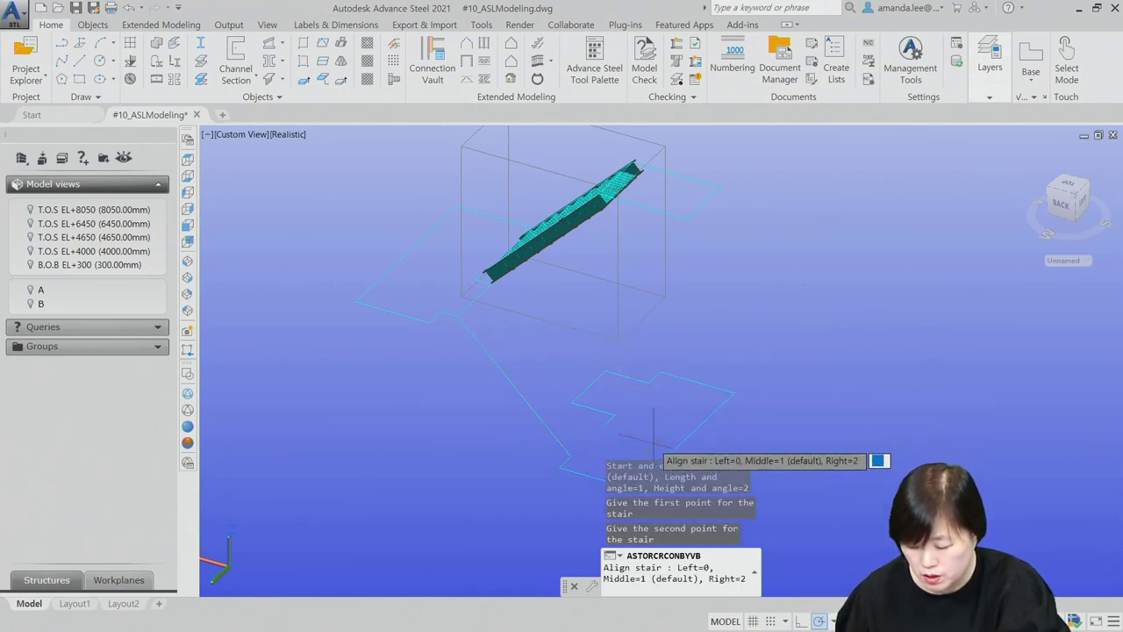
{"action": "type", "text": "2"}
{"action": "key", "text": "Return"}
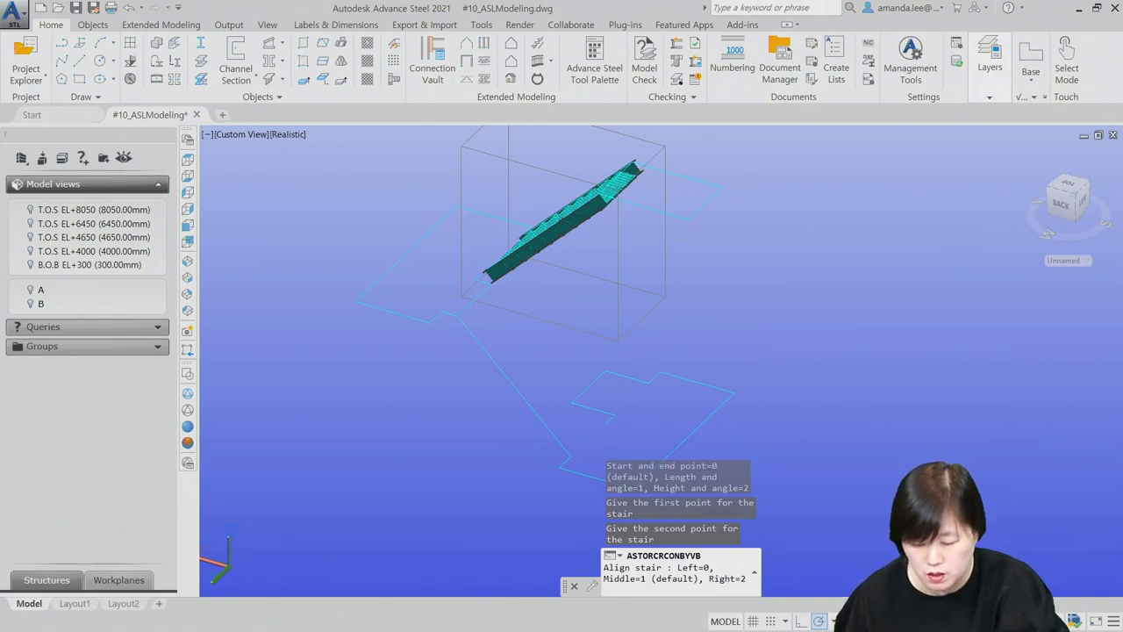
- Review the new stair's stringer and length, width and height settings
{"action": "left_click_drag", "start_coordinate": [710, 133], "coordinate": [836, 139]}
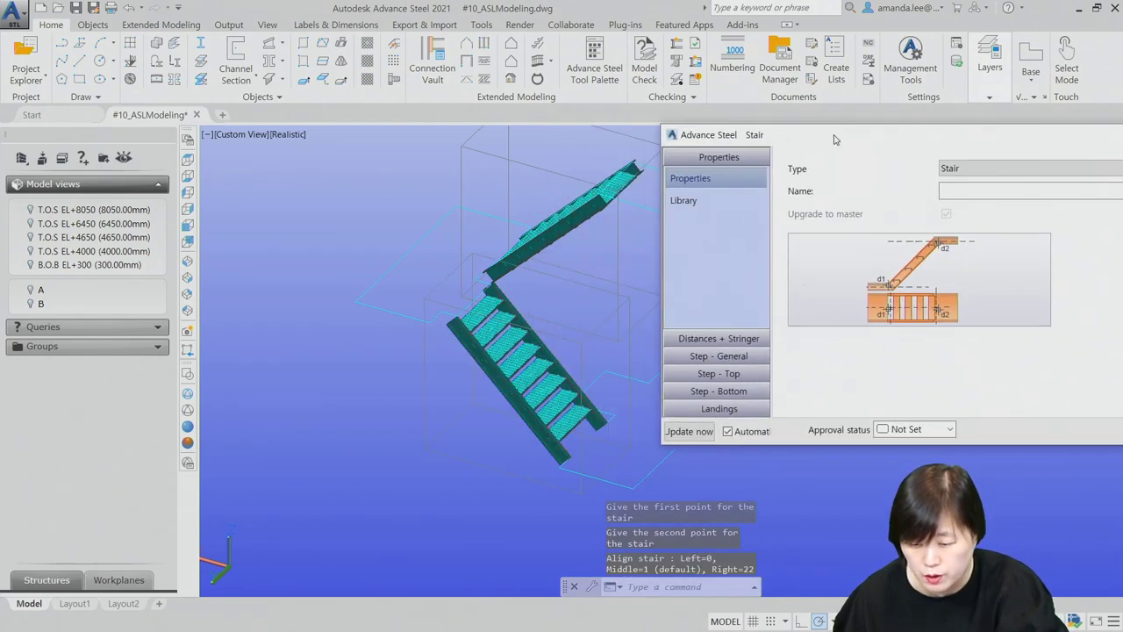
{"action": "left_click", "coordinate": [718, 338]}
{"action": "left_click", "coordinate": [693, 220]}
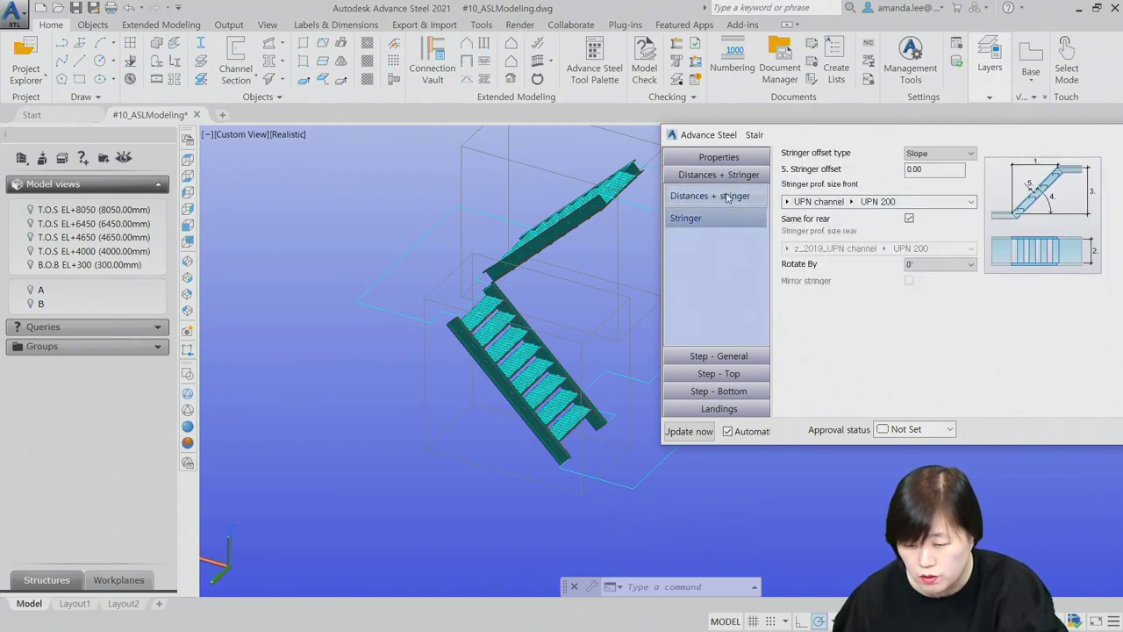
{"action": "left_click", "coordinate": [726, 198]}
- Apply the saved 1000.00-width library preset, giving C 200x80x7.5x11 stringers
{"action": "left_click", "coordinate": [718, 156]}
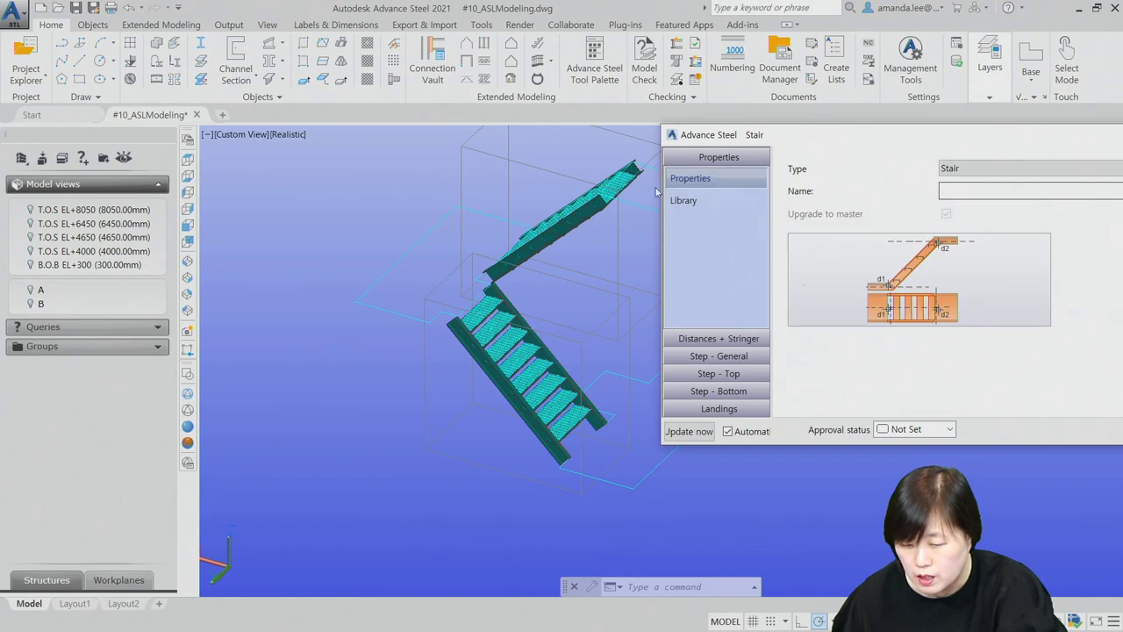
{"action": "left_click", "coordinate": [693, 200]}
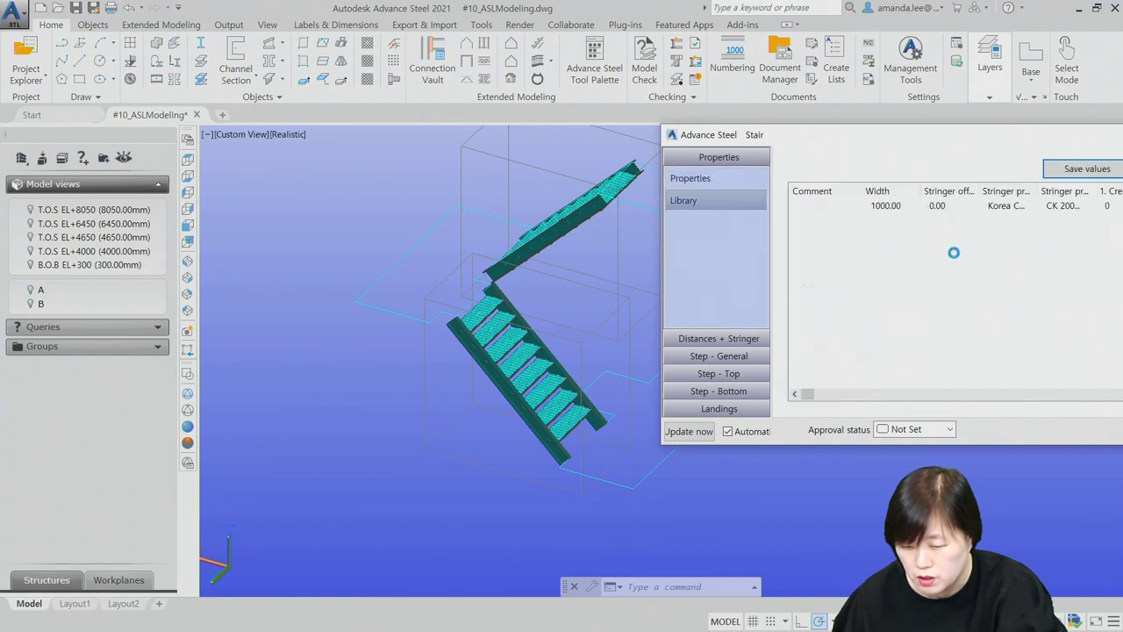
{"action": "left_click", "coordinate": [907, 208]}
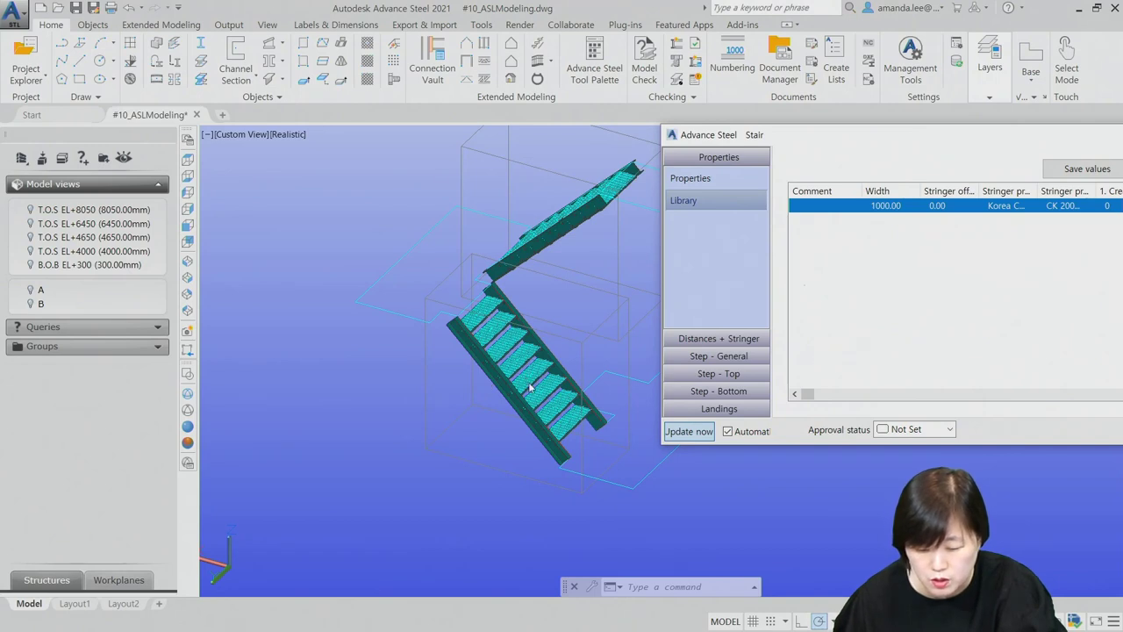
{"action": "scroll", "coordinate": [614, 351], "scroll_direction": "up", "scroll_amount": 2}
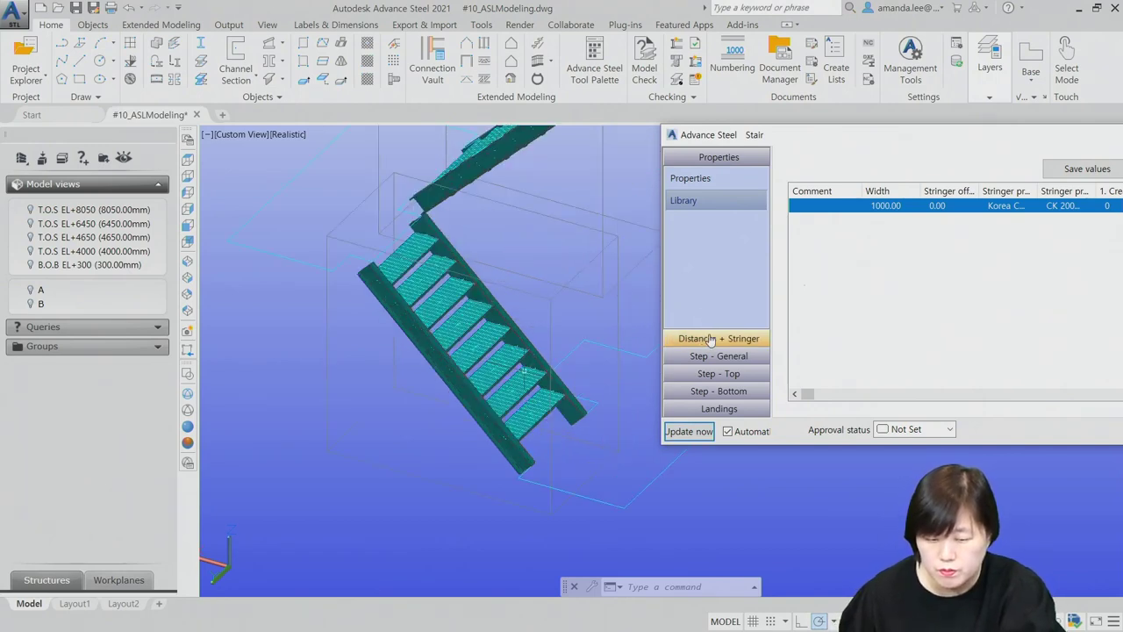
{"action": "left_click", "coordinate": [711, 339]}
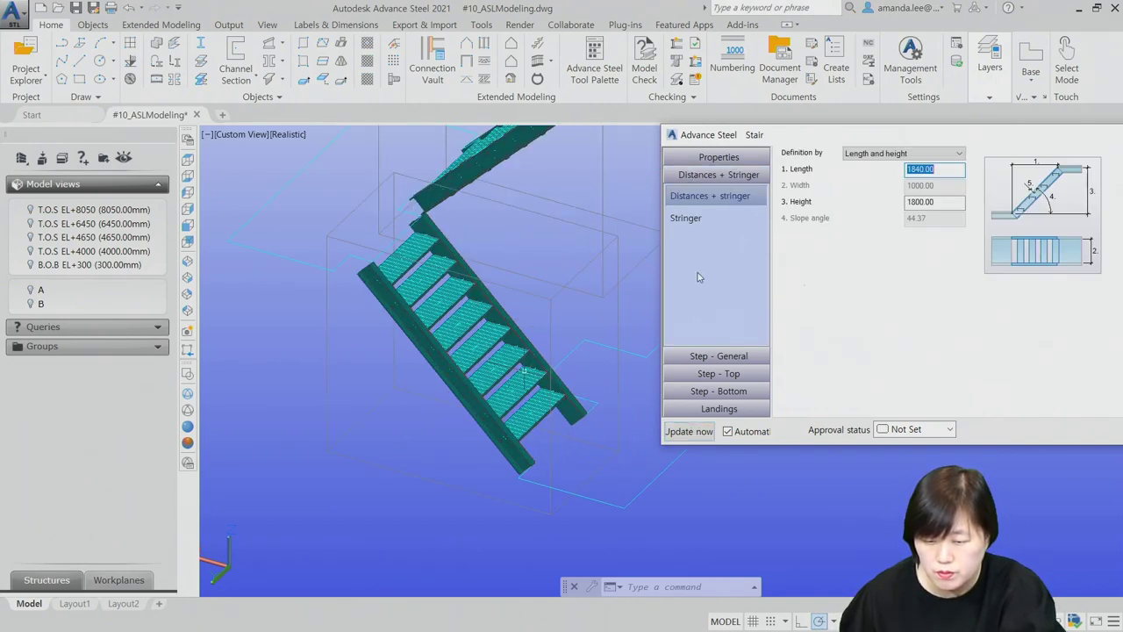
{"action": "left_click", "coordinate": [703, 220]}
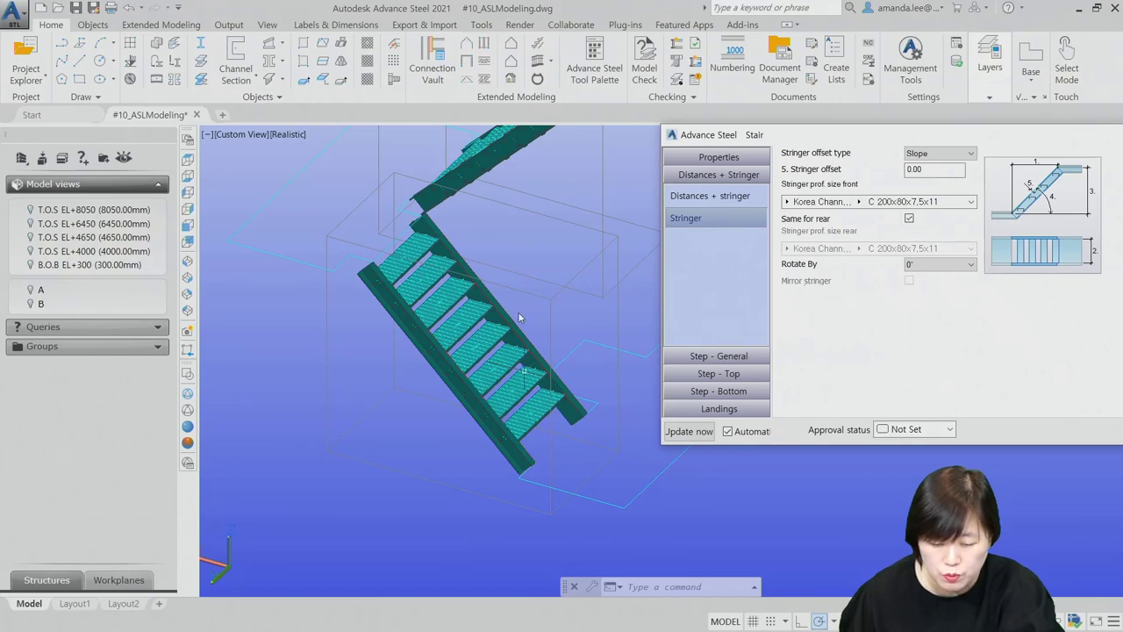
{"action": "scroll", "coordinate": [521, 369], "scroll_direction": "down", "scroll_amount": 3}
{"action": "scroll", "coordinate": [521, 368], "scroll_direction": "down", "scroll_amount": 2}
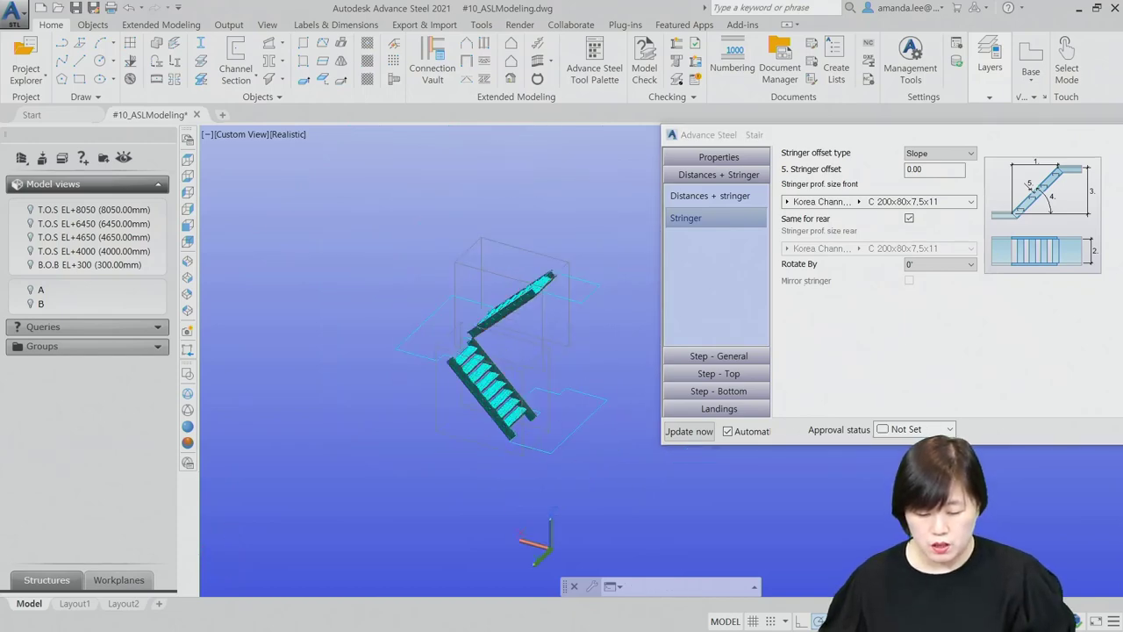
{"action": "scroll", "coordinate": [546, 429], "scroll_direction": "up", "scroll_amount": 2}
{"action": "scroll", "coordinate": [546, 429], "scroll_direction": "up", "scroll_amount": 2}
{"action": "scroll", "coordinate": [546, 429], "scroll_direction": "up", "scroll_amount": 2}
{"action": "scroll", "coordinate": [546, 429], "scroll_direction": "up", "scroll_amount": 2}
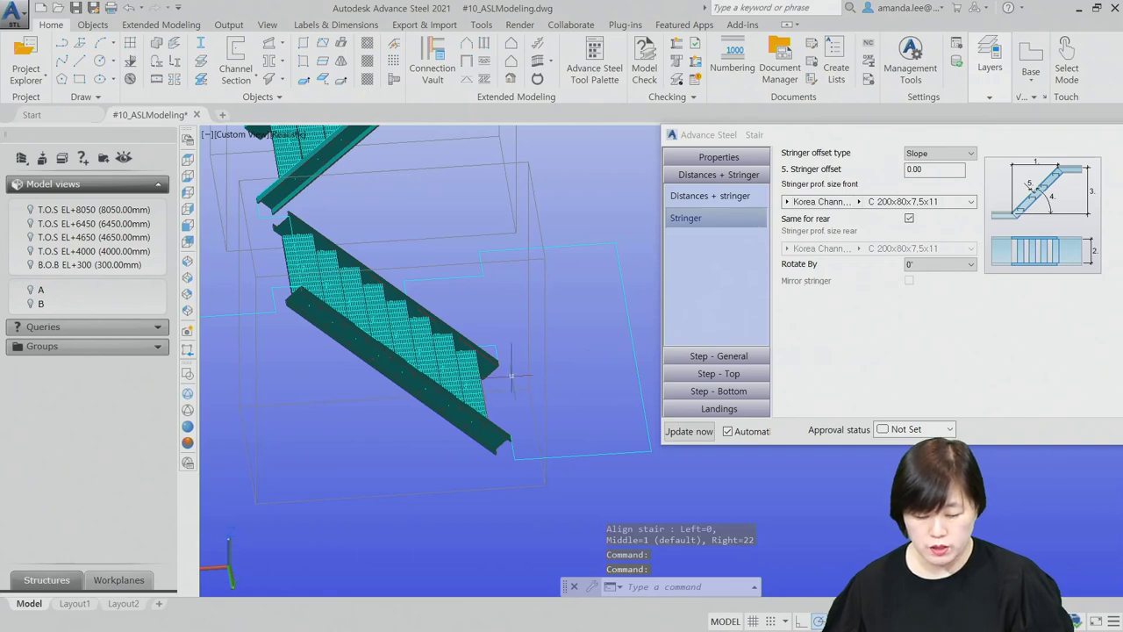
{"action": "mouse_move", "coordinate": [511, 377]}
{"action": "middle_mouse_down", "text": "shift"}
{"action": "mouse_move", "coordinate": [406, 269]}
{"action": "mouse_move", "coordinate": [411, 405]}
{"action": "mouse_move", "coordinate": [532, 344]}
{"action": "middle_mouse_up", "text": "shift"}
{"action": "scroll", "coordinate": [412, 405], "scroll_direction": "up", "scroll_amount": 4}
{"action": "scroll", "coordinate": [412, 405], "scroll_direction": "down", "scroll_amount": 5}
{"action": "scroll", "coordinate": [532, 344], "scroll_direction": "up", "scroll_amount": 3}
{"action": "scroll", "coordinate": [532, 345], "scroll_direction": "down", "scroll_amount": 2}
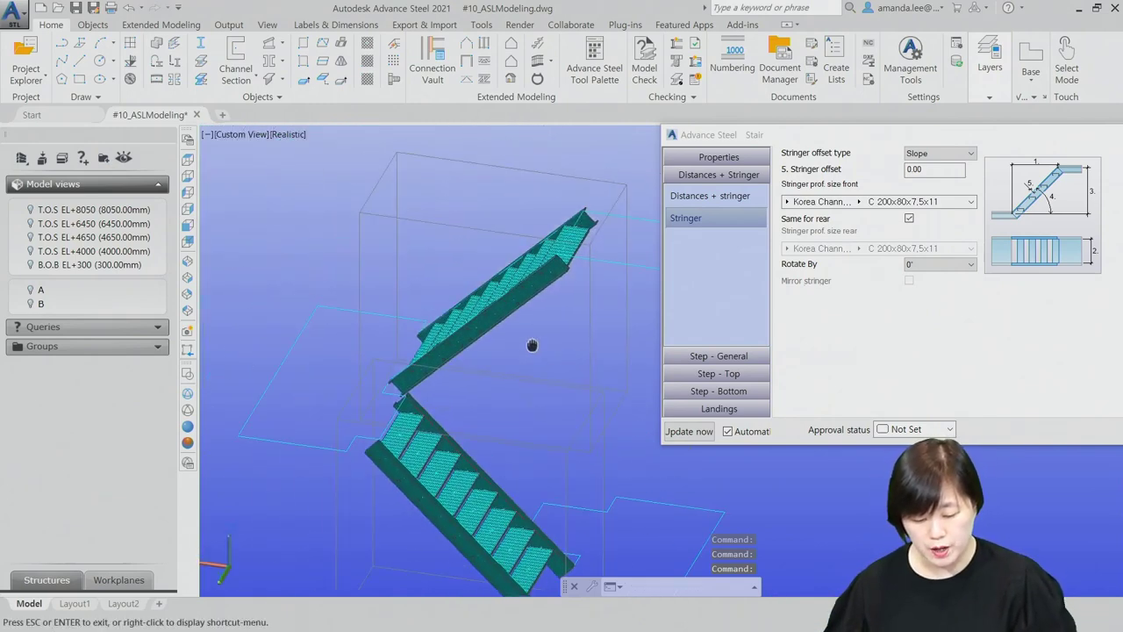
{"action": "scroll", "coordinate": [532, 344], "scroll_direction": "up", "scroll_amount": 3}
{"action": "scroll", "coordinate": [531, 345], "scroll_direction": "down", "scroll_amount": 3}
{"action": "scroll", "coordinate": [531, 345], "scroll_direction": "up", "scroll_amount": 3}
{"action": "mouse_move", "coordinate": [532, 345]}
{"action": "middle_mouse_down"}
{"action": "mouse_move", "coordinate": [367, 311]}
{"action": "mouse_move", "coordinate": [377, 263]}
{"action": "mouse_move", "coordinate": [509, 421]}
{"action": "mouse_move", "coordinate": [470, 499]}
{"action": "mouse_move", "coordinate": [491, 478]}
{"action": "middle_mouse_up"}
- Add a hand-railing along the left stringer from stair bottom to top, without a nosing point
{"action": "key", "text": "Escape"}
{"action": "key", "text": "Escape"}
{"action": "key", "text": "Escape"}
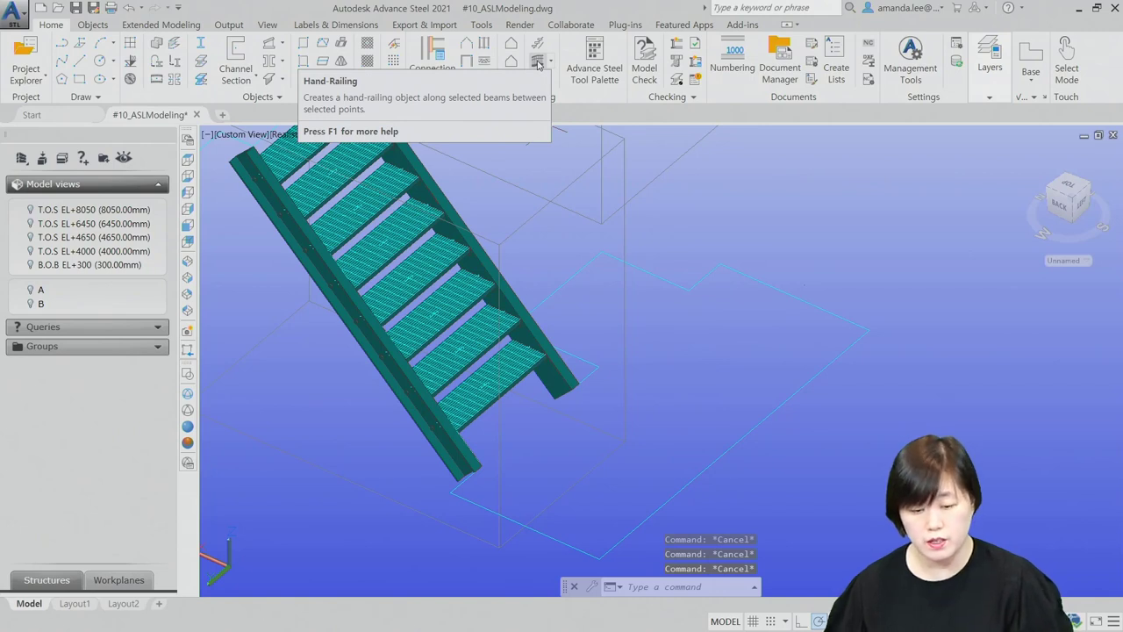
{"action": "left_click", "coordinate": [538, 64]}
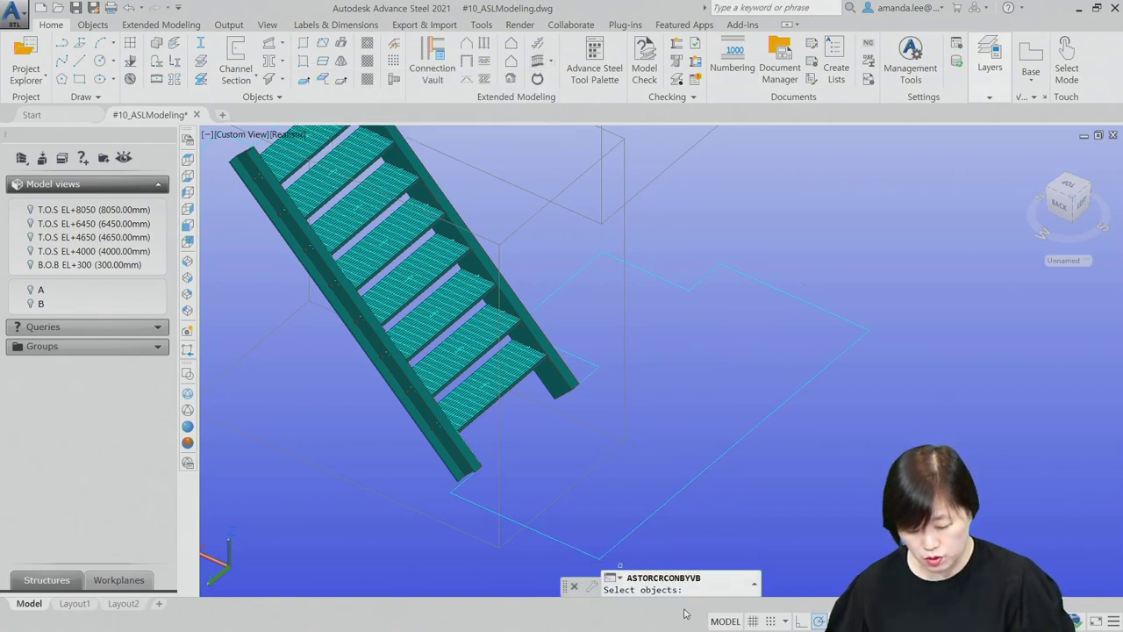
{"action": "left_click", "coordinate": [452, 441]}
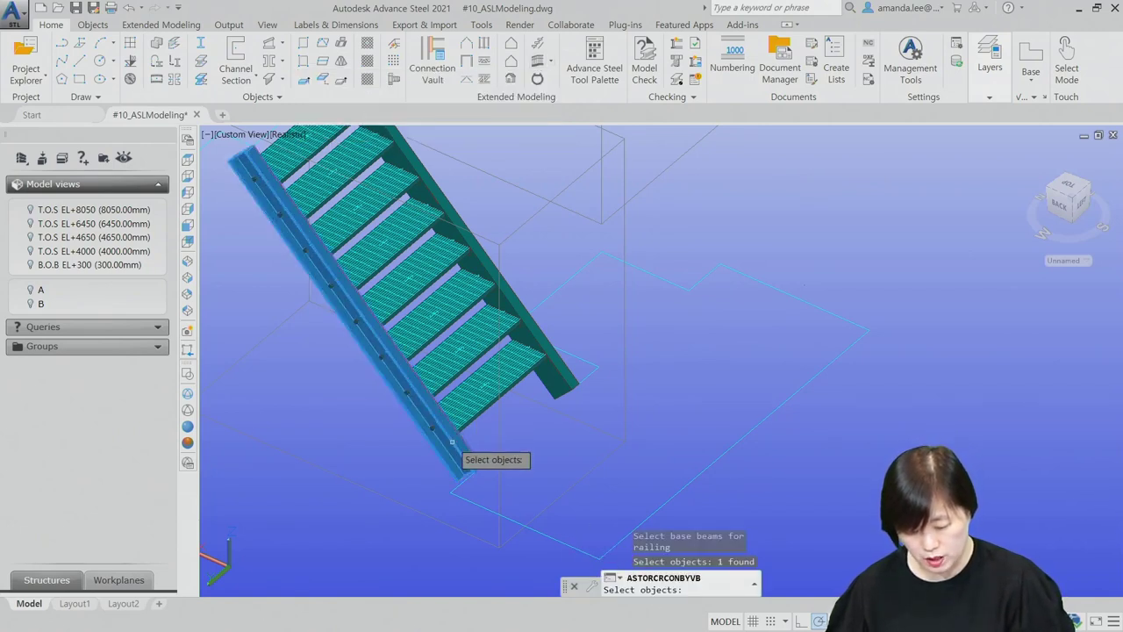
{"action": "key", "text": "Return"}
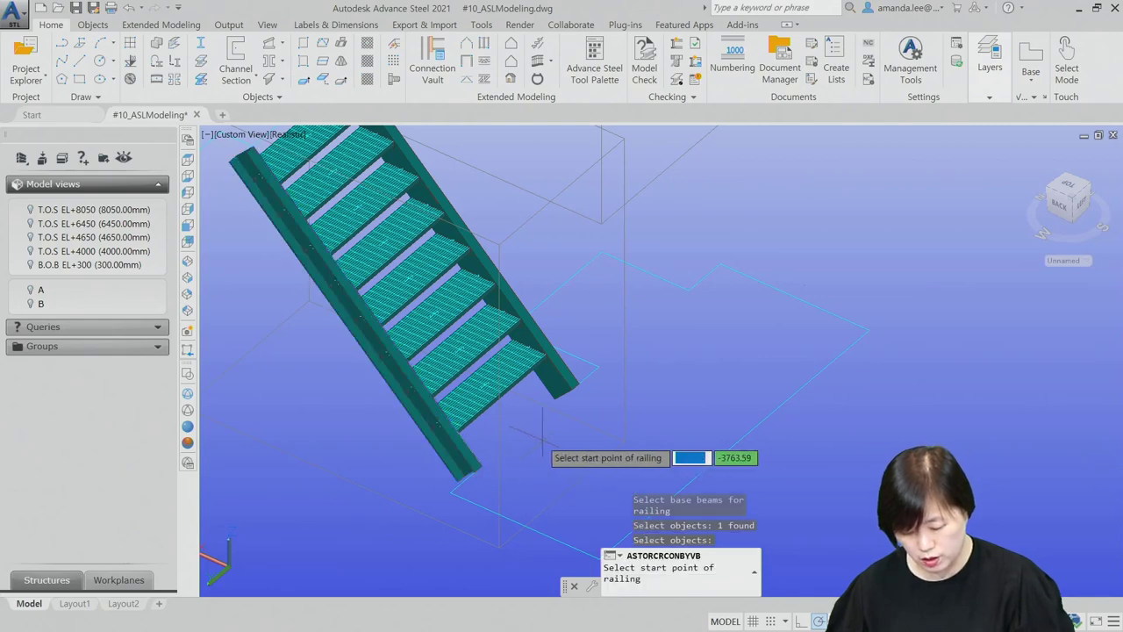
{"action": "scroll", "coordinate": [421, 434], "scroll_direction": "up", "scroll_amount": 5}
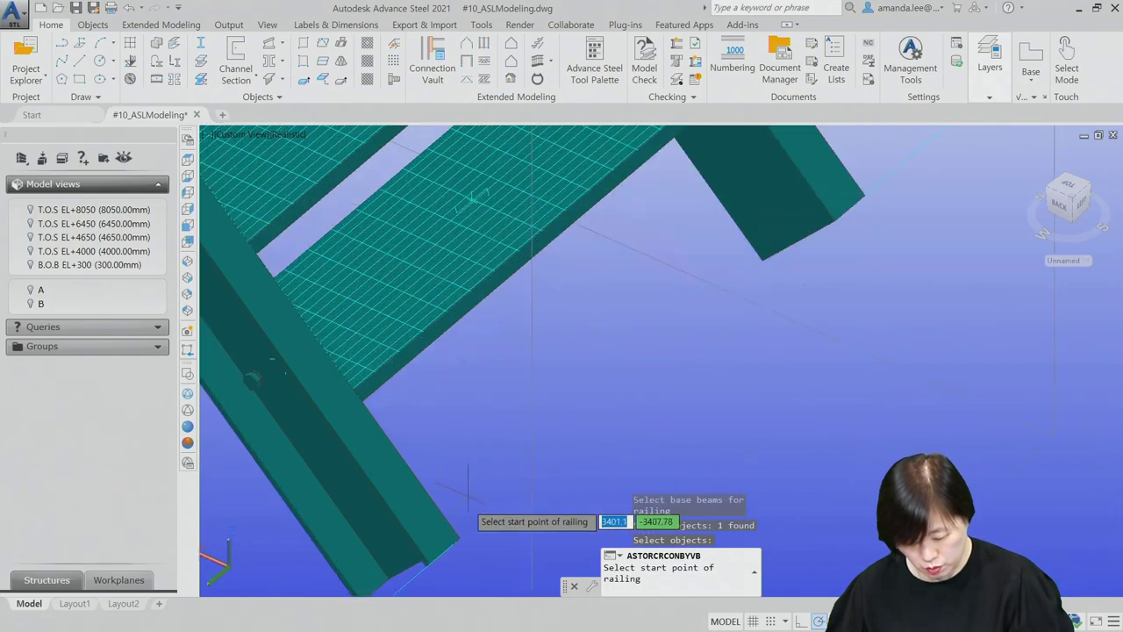
{"action": "left_click", "coordinate": [458, 538]}
{"action": "scroll", "coordinate": [457, 538], "scroll_direction": "down", "scroll_amount": 3}
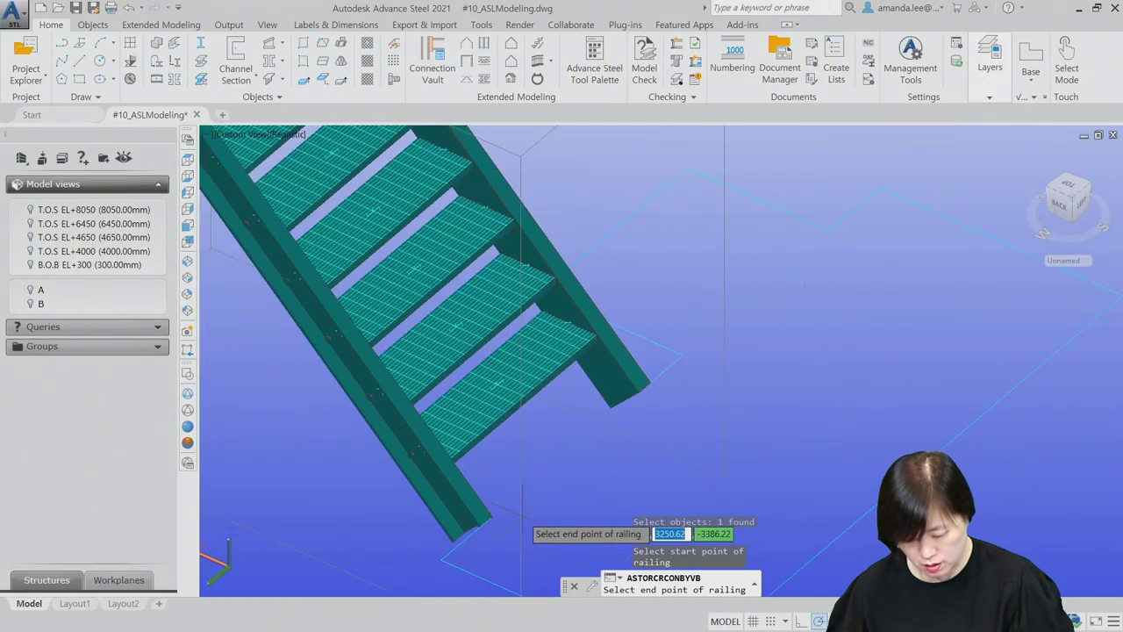
{"action": "scroll", "coordinate": [491, 325], "scroll_direction": "down", "scroll_amount": 3}
{"action": "scroll", "coordinate": [412, 290], "scroll_direction": "up", "scroll_amount": 4}
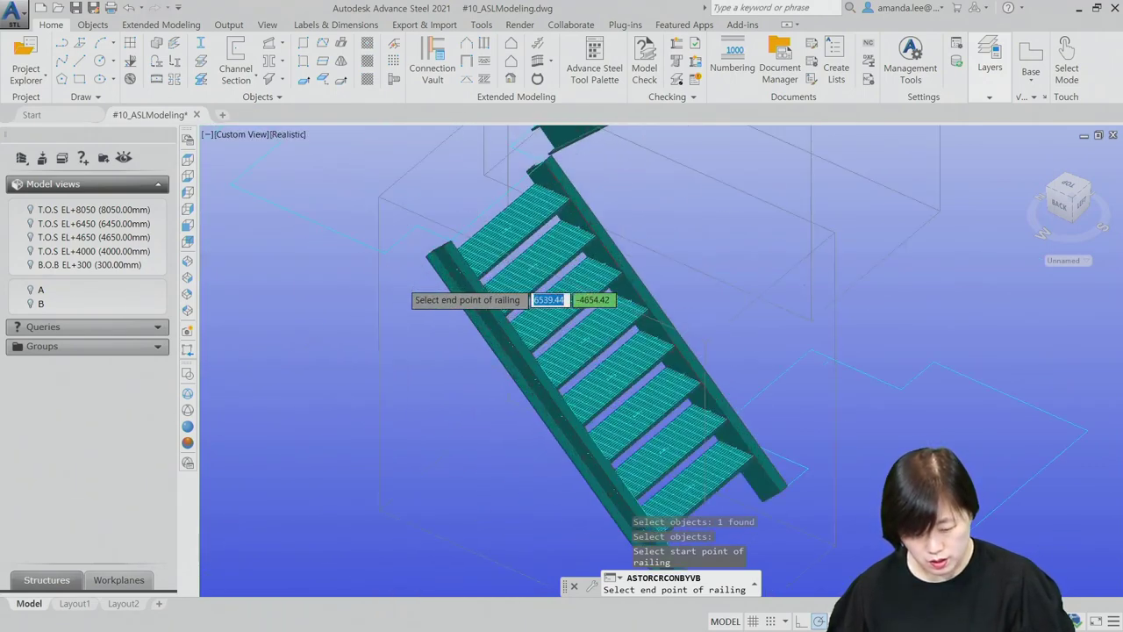
{"action": "scroll", "coordinate": [456, 255], "scroll_direction": "up", "scroll_amount": 2}
{"action": "left_click", "coordinate": [410, 244]}
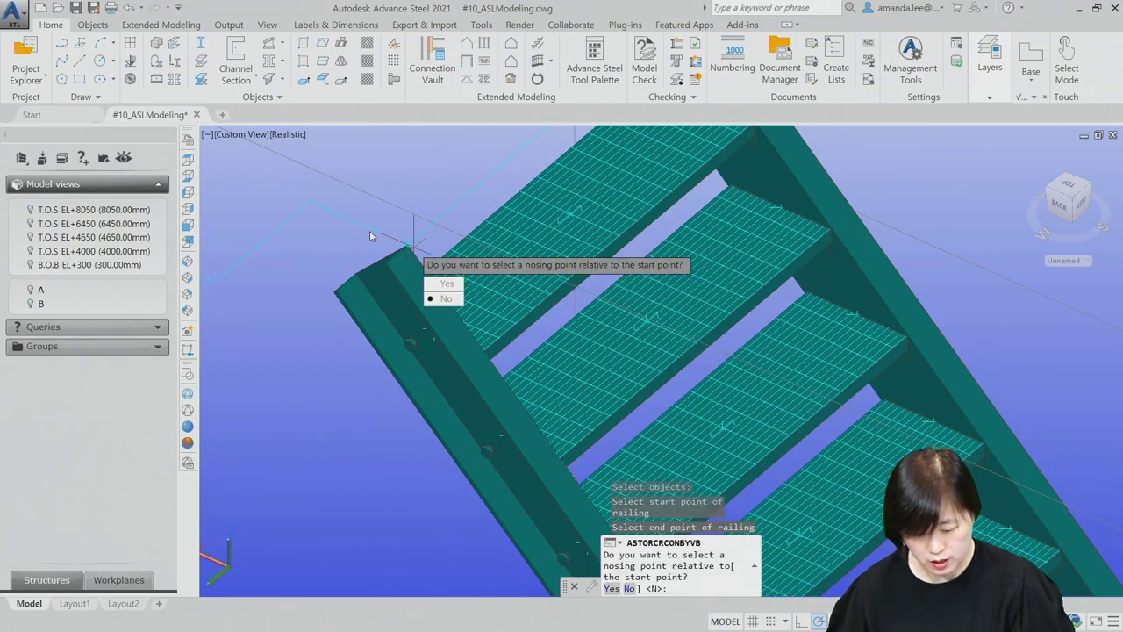
{"action": "left_click", "coordinate": [445, 299]}
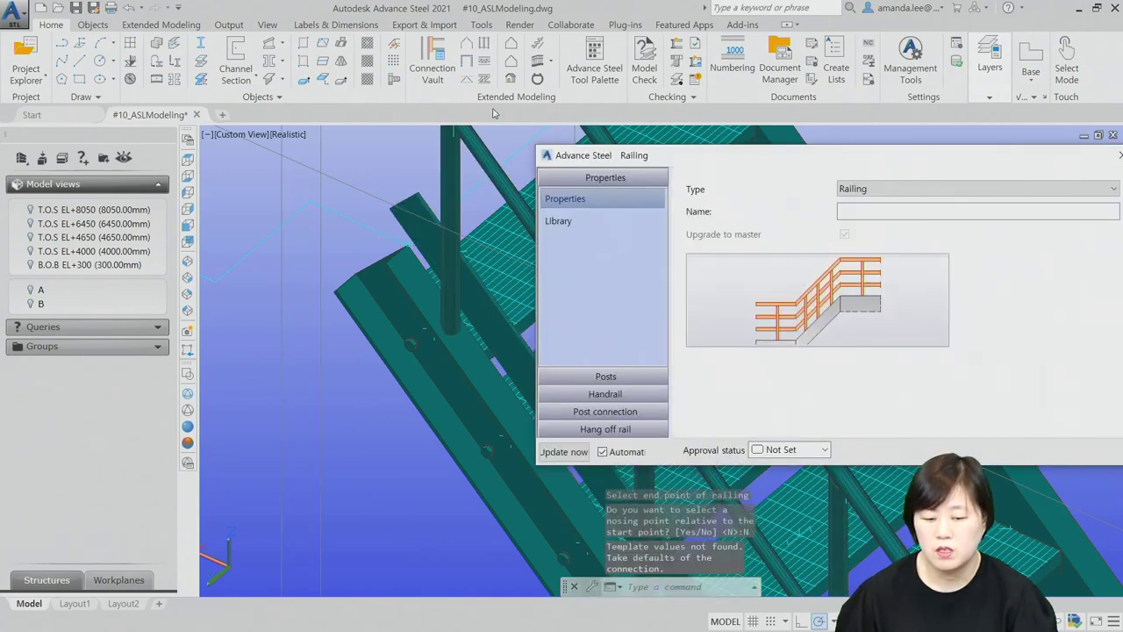
- Review the railing's Posts and 1100-high tube Handrail settings
{"action": "scroll", "coordinate": [324, 265], "scroll_direction": "down", "scroll_amount": 3}
{"action": "scroll", "coordinate": [400, 294], "scroll_direction": "up", "scroll_amount": 3}
{"action": "scroll", "coordinate": [412, 368], "scroll_direction": "up", "scroll_amount": 2}
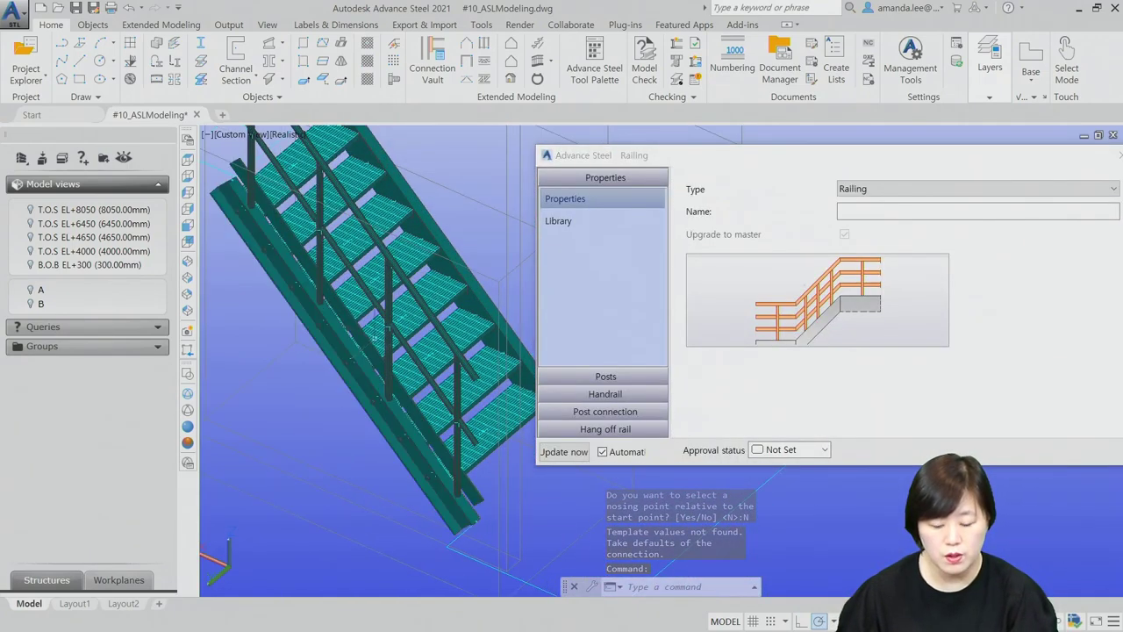
{"action": "left_click", "coordinate": [604, 377]}
{"action": "left_click", "coordinate": [605, 392]}
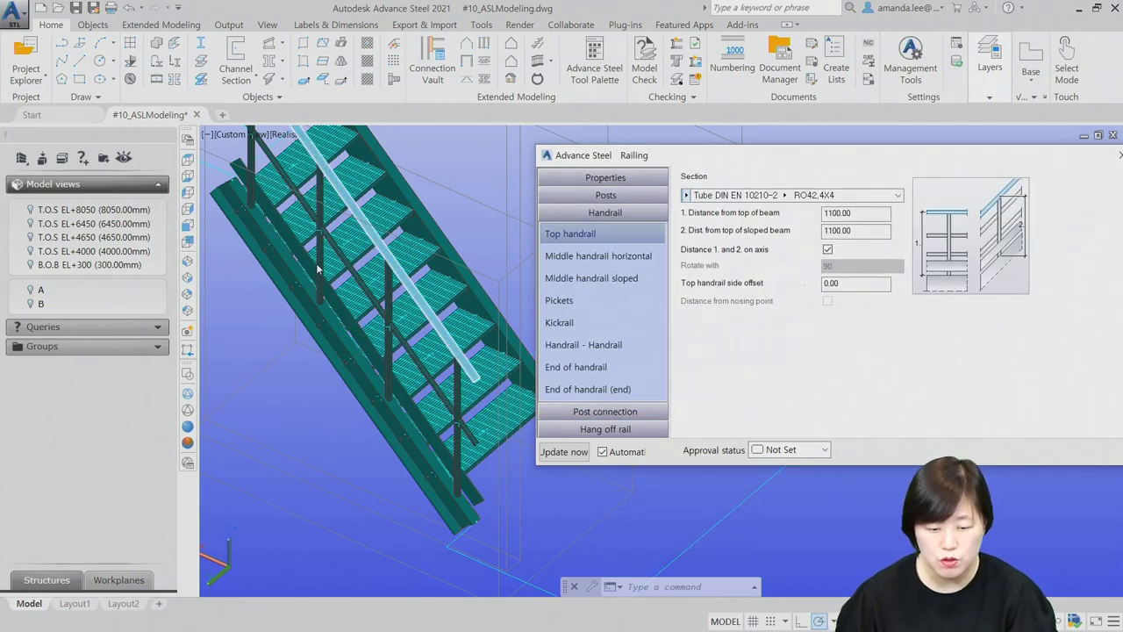
{"action": "scroll", "coordinate": [418, 371], "scroll_direction": "down", "scroll_amount": 3}
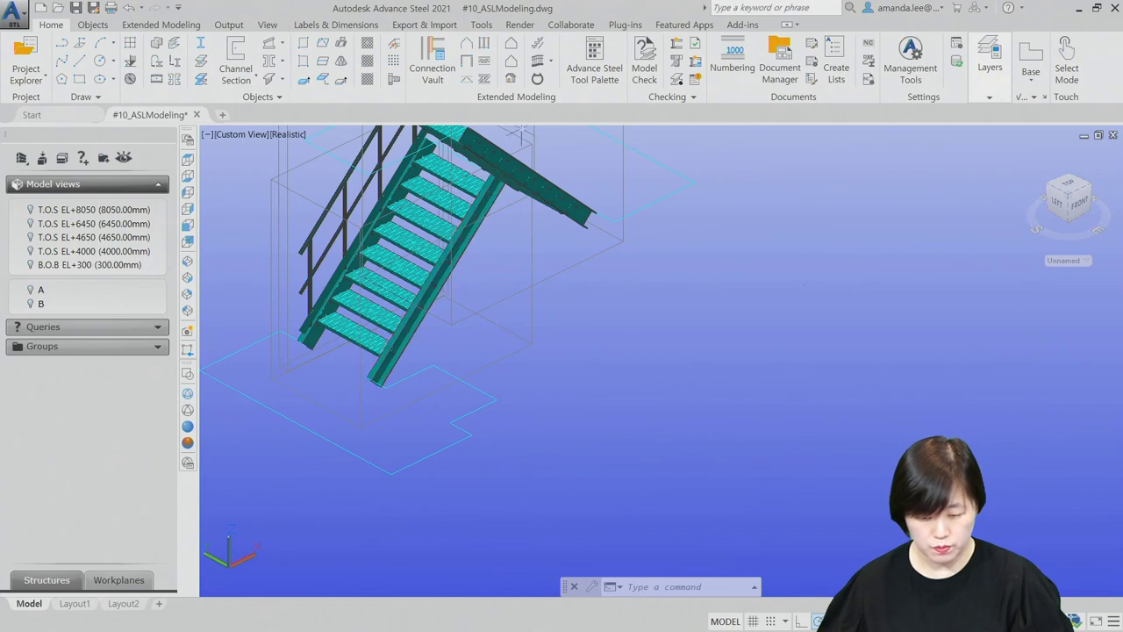
- Add a second railing along the lower flight's other stringer, without a nosing point, keeping defaults
{"action": "left_click", "coordinate": [537, 77]}
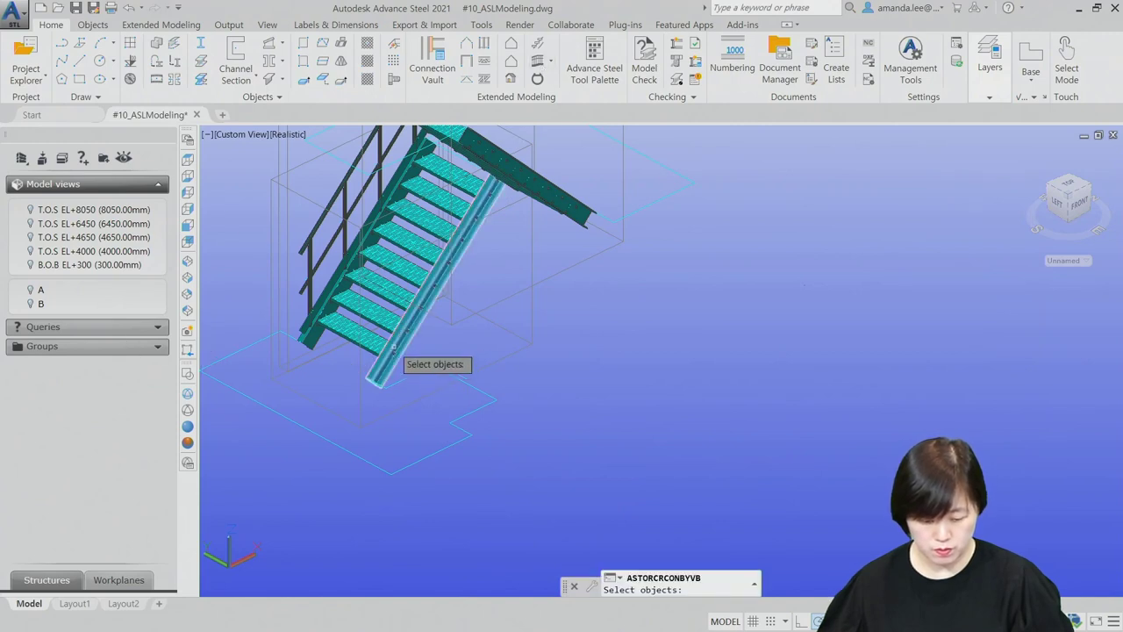
{"action": "left_click", "coordinate": [396, 353]}
{"action": "key", "text": "Return"}
{"action": "scroll", "coordinate": [360, 341], "scroll_direction": "up", "scroll_amount": 4}
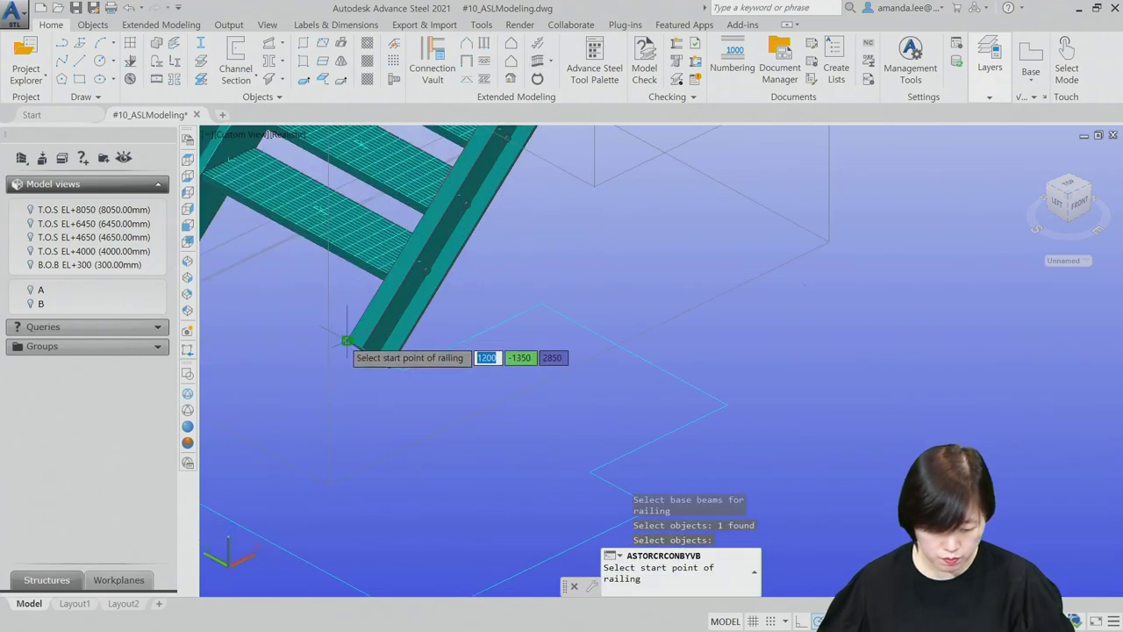
{"action": "left_click", "coordinate": [345, 340]}
{"action": "scroll", "coordinate": [347, 338], "scroll_direction": "down", "scroll_amount": 5}
{"action": "scroll", "coordinate": [369, 355], "scroll_direction": "up", "scroll_amount": 3}
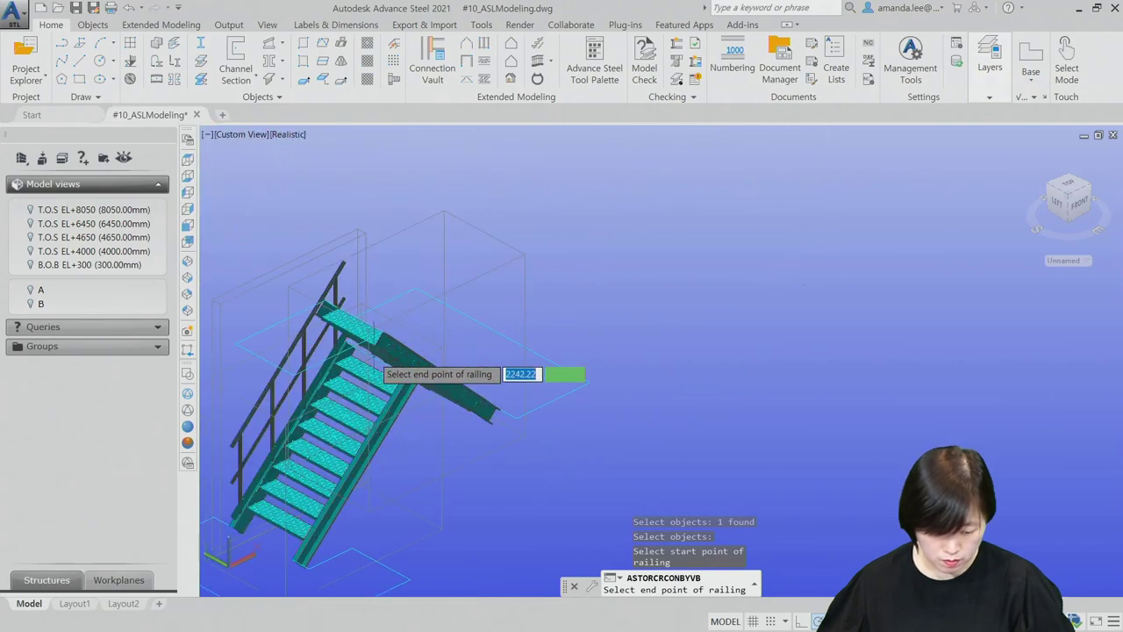
{"action": "scroll", "coordinate": [395, 374], "scroll_direction": "up", "scroll_amount": 3}
{"action": "middle_click_drag", "start_coordinate": [400, 378], "coordinate": [414, 435], "text": "shift"}
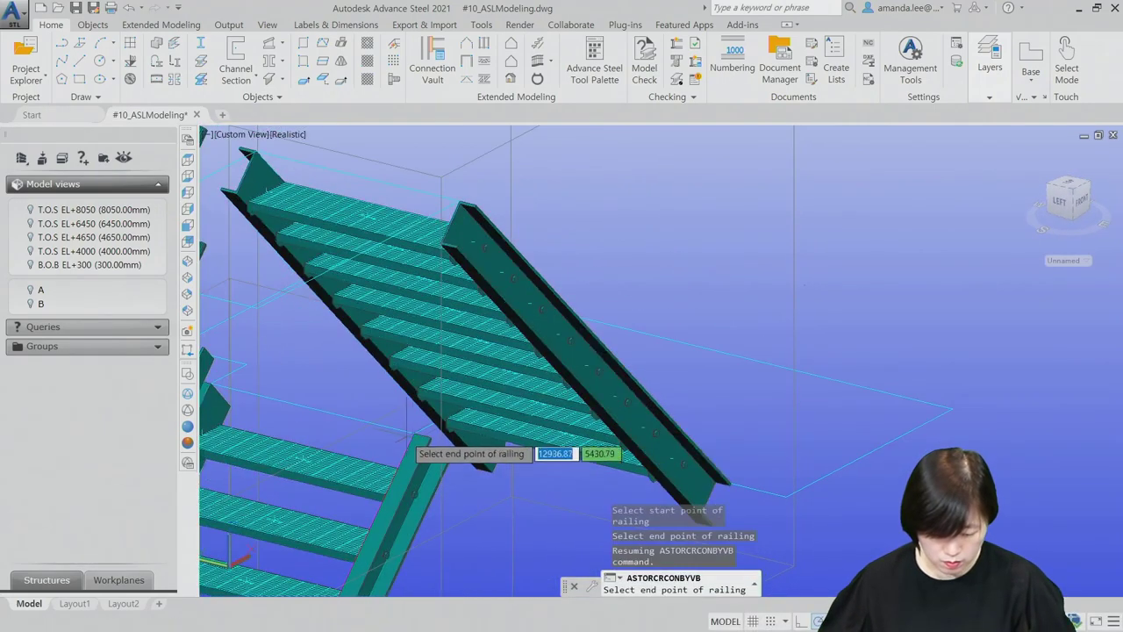
{"action": "left_click", "coordinate": [414, 434]}
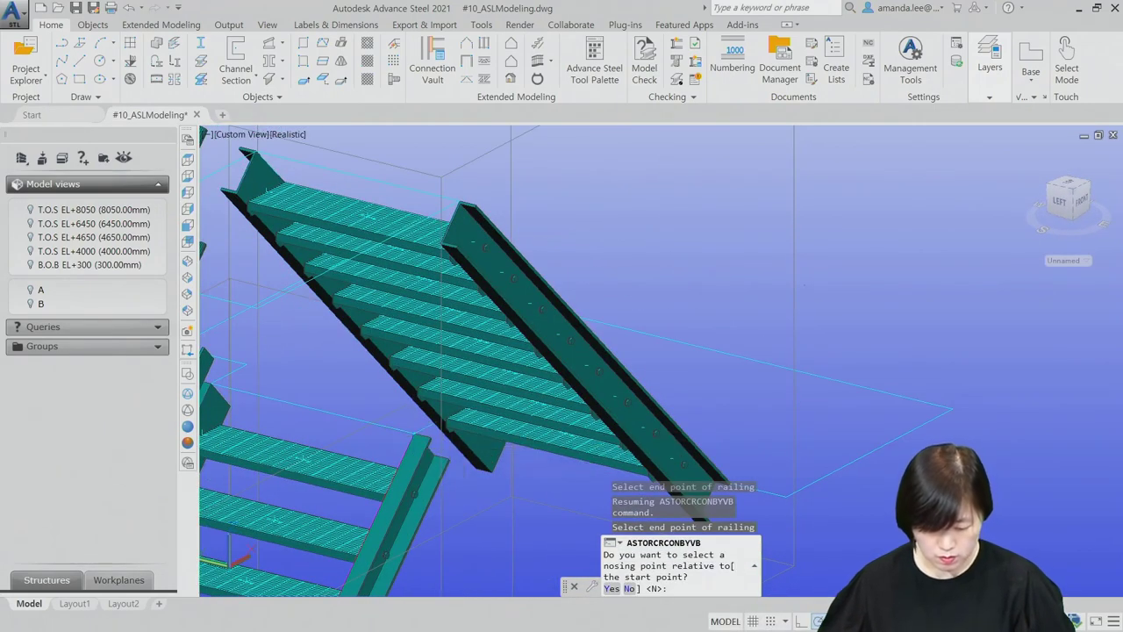
{"action": "left_click", "coordinate": [629, 588]}
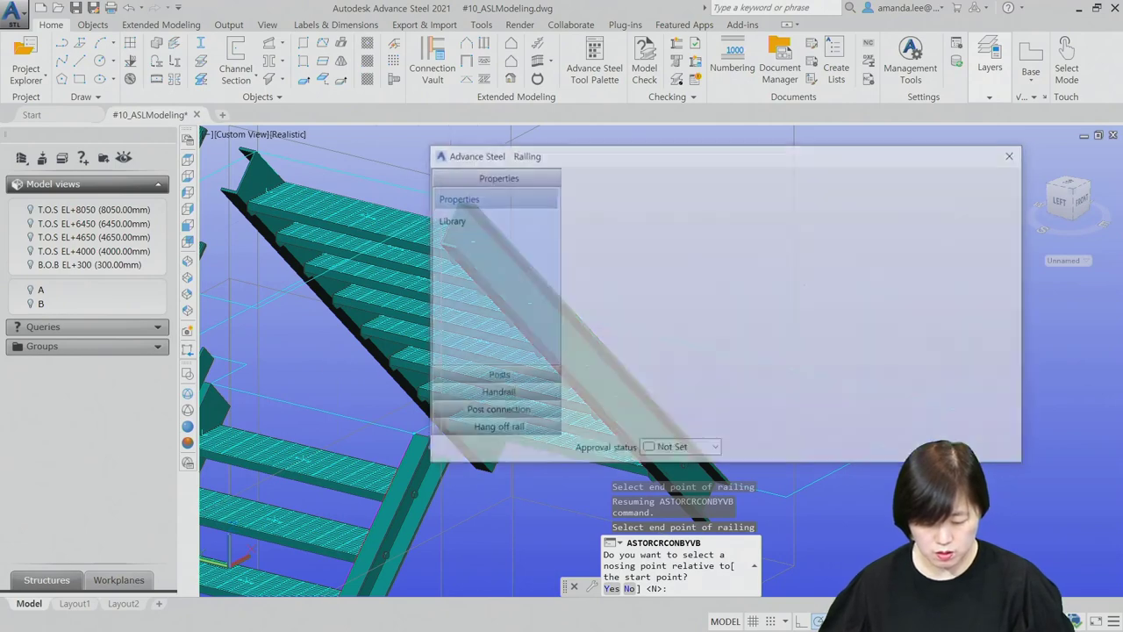
{"action": "left_click", "coordinate": [1013, 159]}
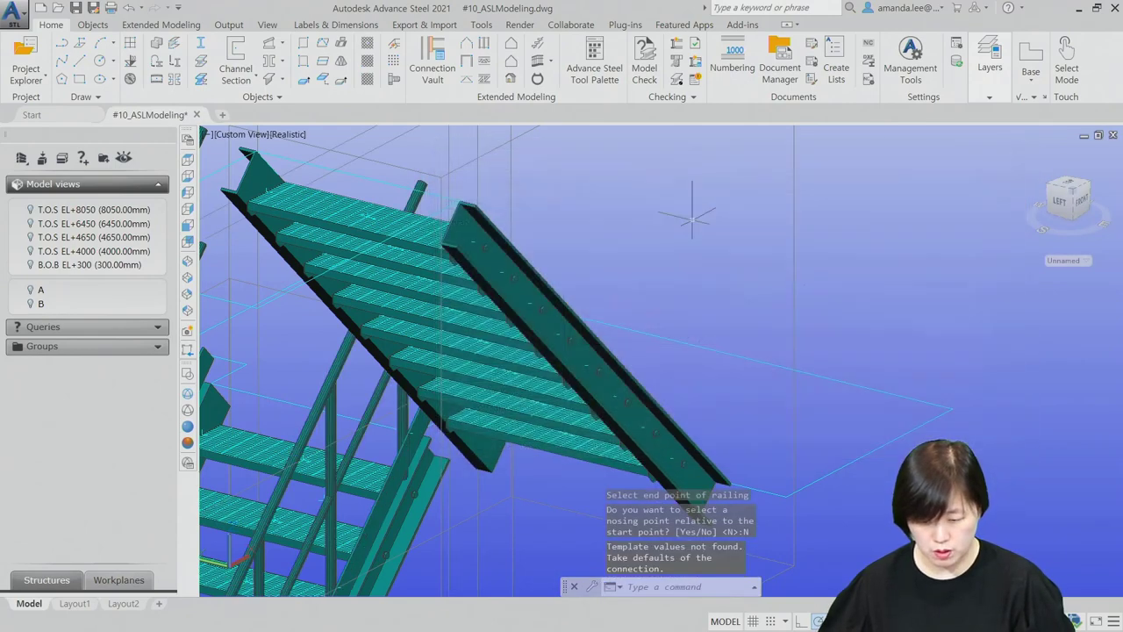
{"action": "scroll", "coordinate": [616, 375], "scroll_direction": "up", "scroll_amount": 2}
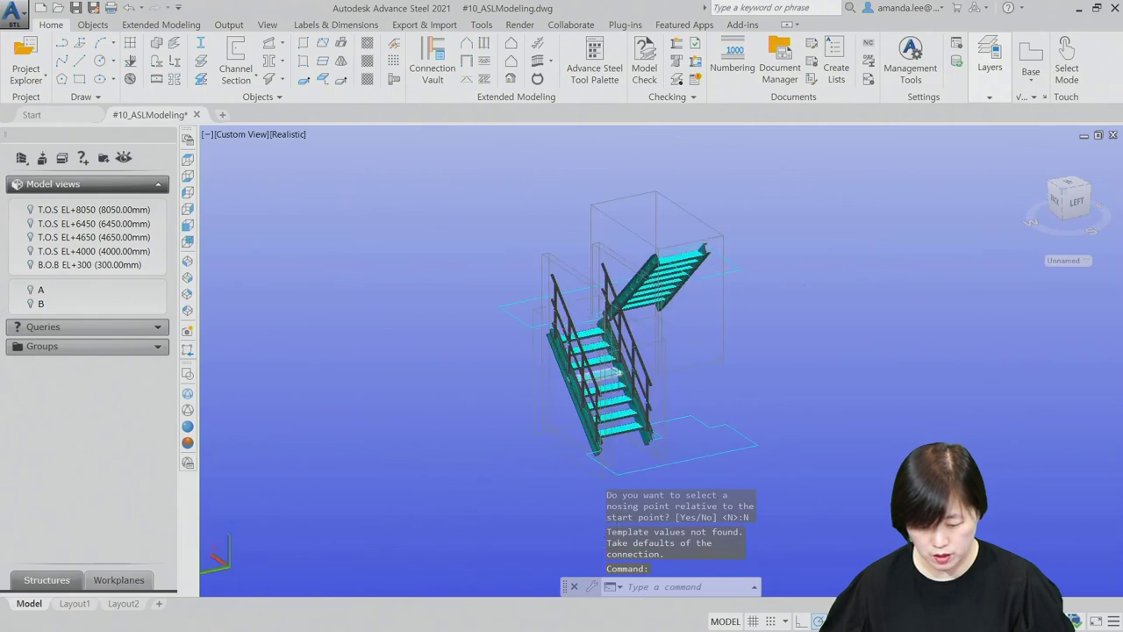
{"action": "scroll", "coordinate": [616, 376], "scroll_direction": "up", "scroll_amount": 3}
{"action": "scroll", "coordinate": [616, 375], "scroll_direction": "down", "scroll_amount": 3}
{"action": "middle_click_drag", "start_coordinate": [616, 376], "coordinate": [714, 448], "text": "shift"}
{"action": "key", "text": "Escape"}
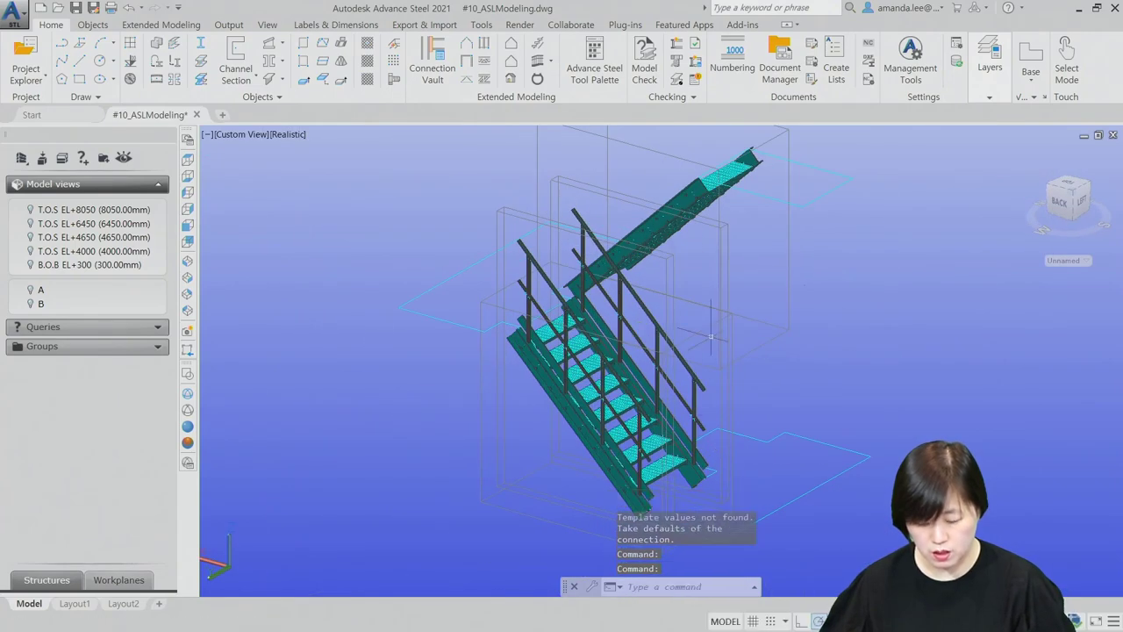
{"action": "scroll", "coordinate": [715, 448], "scroll_direction": "up", "scroll_amount": 3}
{"action": "scroll", "coordinate": [715, 448], "scroll_direction": "down", "scroll_amount": 5}
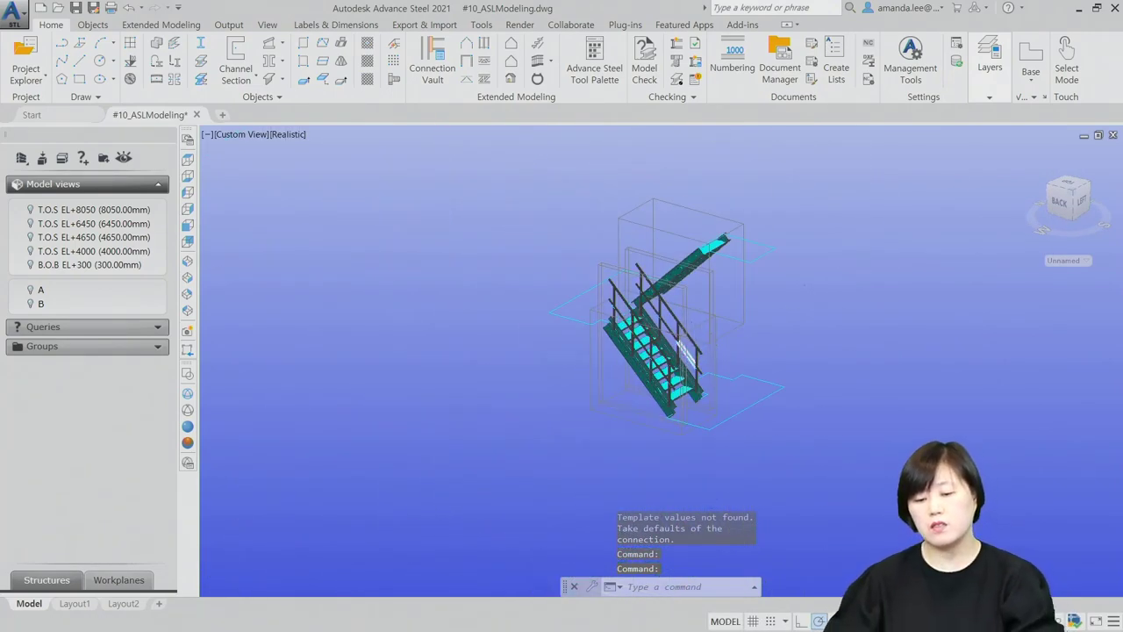
{"action": "scroll", "coordinate": [702, 351], "scroll_direction": "up", "scroll_amount": 3}
{"action": "scroll", "coordinate": [618, 340], "scroll_direction": "down", "scroll_amount": 3}
{"action": "mouse_move", "coordinate": [618, 341]}
{"action": "middle_mouse_down", "text": "shift"}
{"action": "mouse_move", "coordinate": [605, 326]}
{"action": "mouse_move", "coordinate": [653, 342]}
{"action": "mouse_move", "coordinate": [371, 385]}
{"action": "mouse_move", "coordinate": [664, 405]}
{"action": "middle_mouse_up", "text": "shift"}
{"action": "scroll", "coordinate": [606, 326], "scroll_direction": "up", "scroll_amount": 3}
{"action": "scroll", "coordinate": [654, 342], "scroll_direction": "down", "scroll_amount": 3}
{"action": "scroll", "coordinate": [653, 342], "scroll_direction": "up", "scroll_amount": 4}
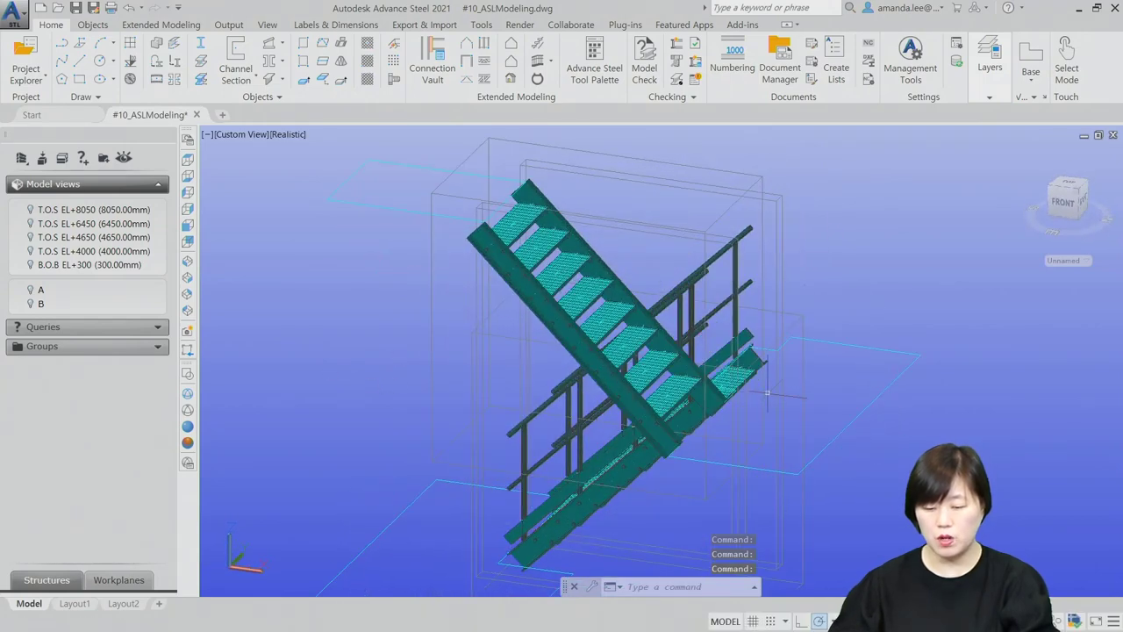
{"action": "key", "text": "Escape"}
{"action": "scroll", "coordinate": [663, 405], "scroll_direction": "up", "scroll_amount": 5}
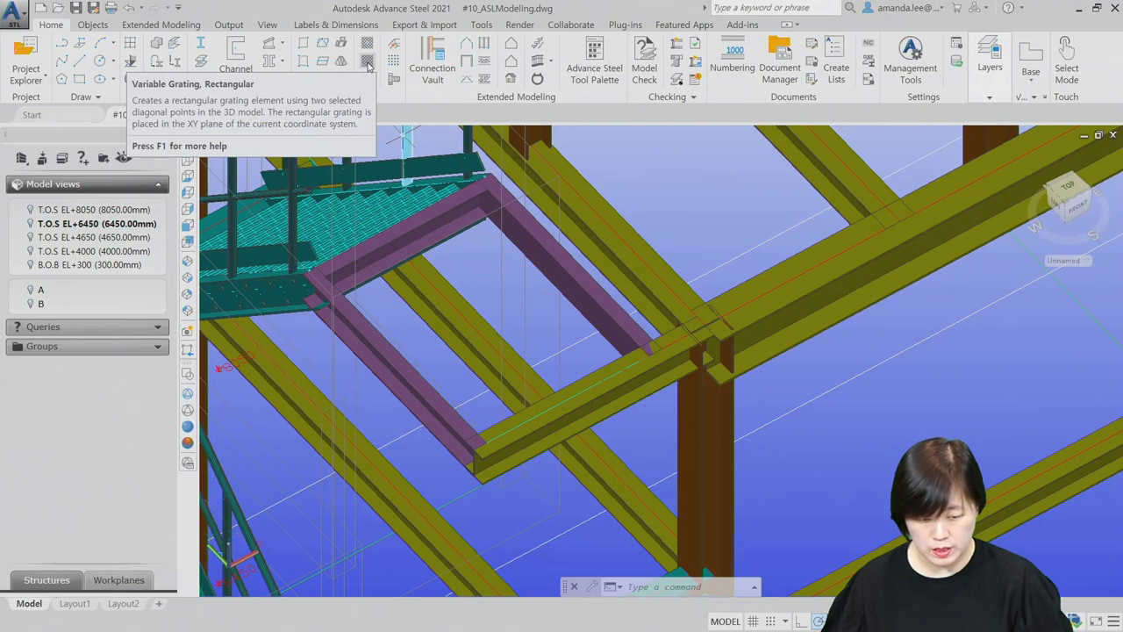
- Lay a rectangular variable grating between two diagonal corners of the landing frame
{"action": "left_click", "coordinate": [369, 66]}
{"action": "left_click", "coordinate": [303, 276]}
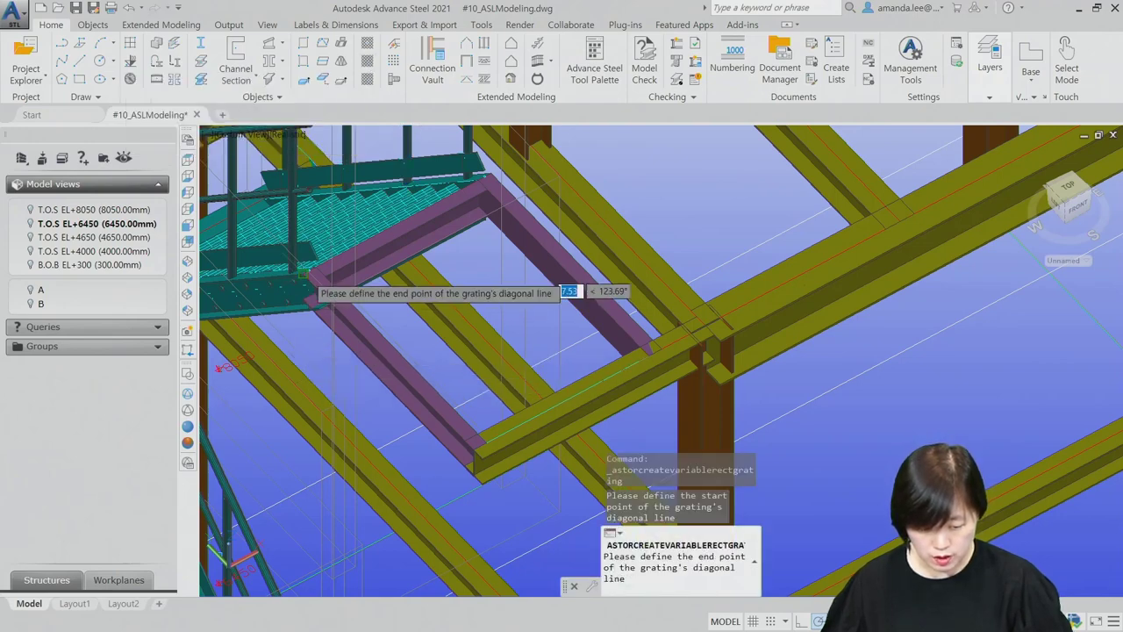
{"action": "left_click", "coordinate": [658, 349]}
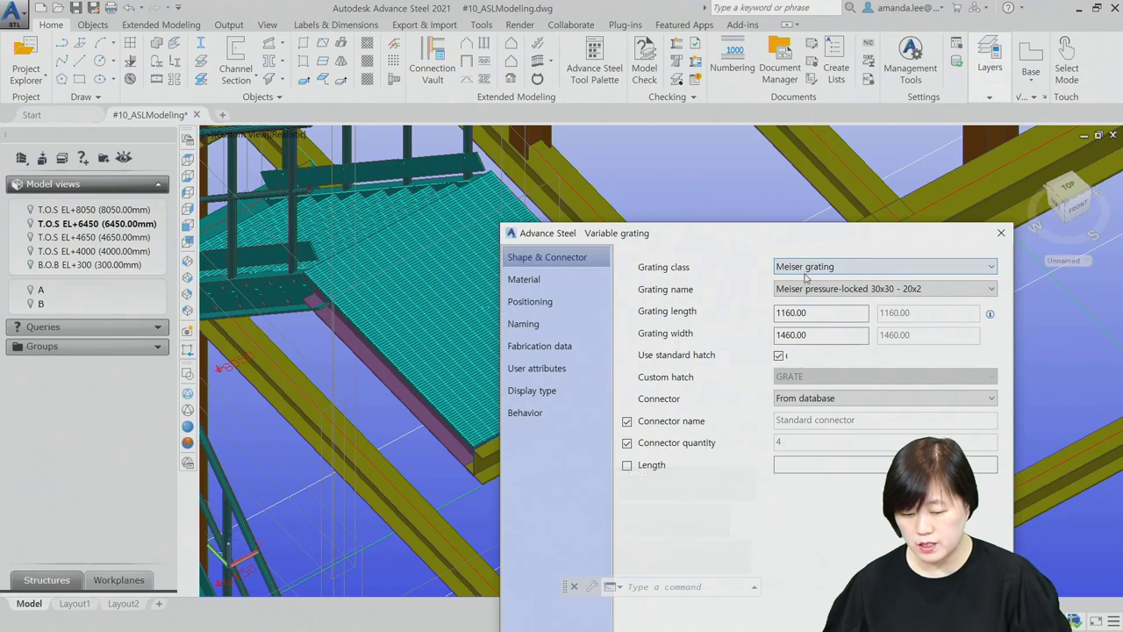
{"action": "left_click", "coordinate": [555, 280]}
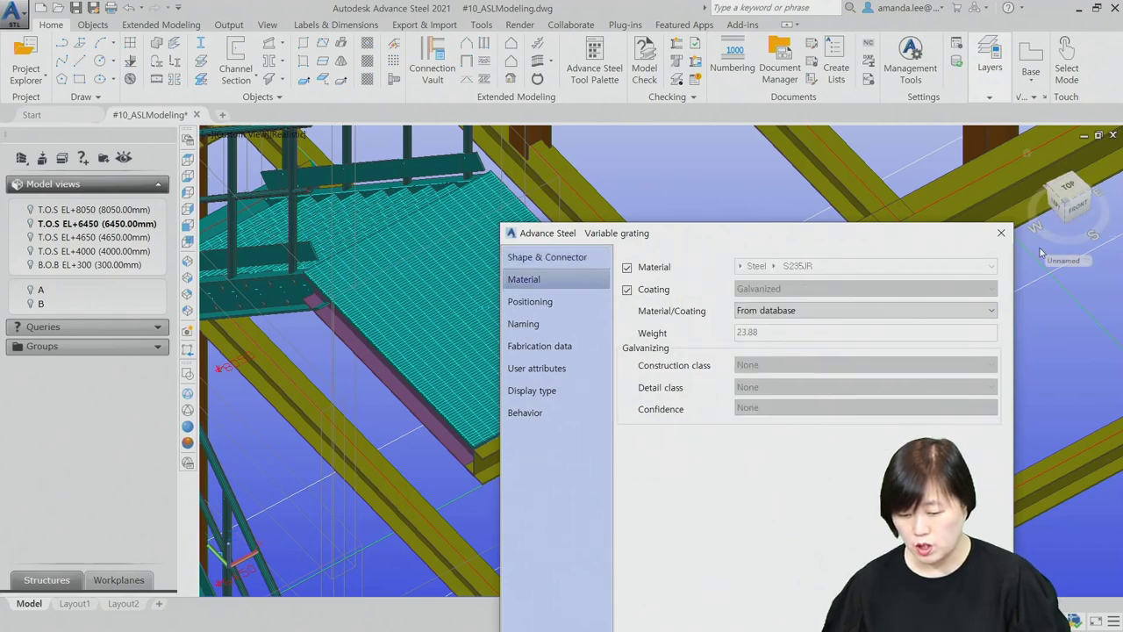
{"action": "left_click", "coordinate": [1001, 232]}
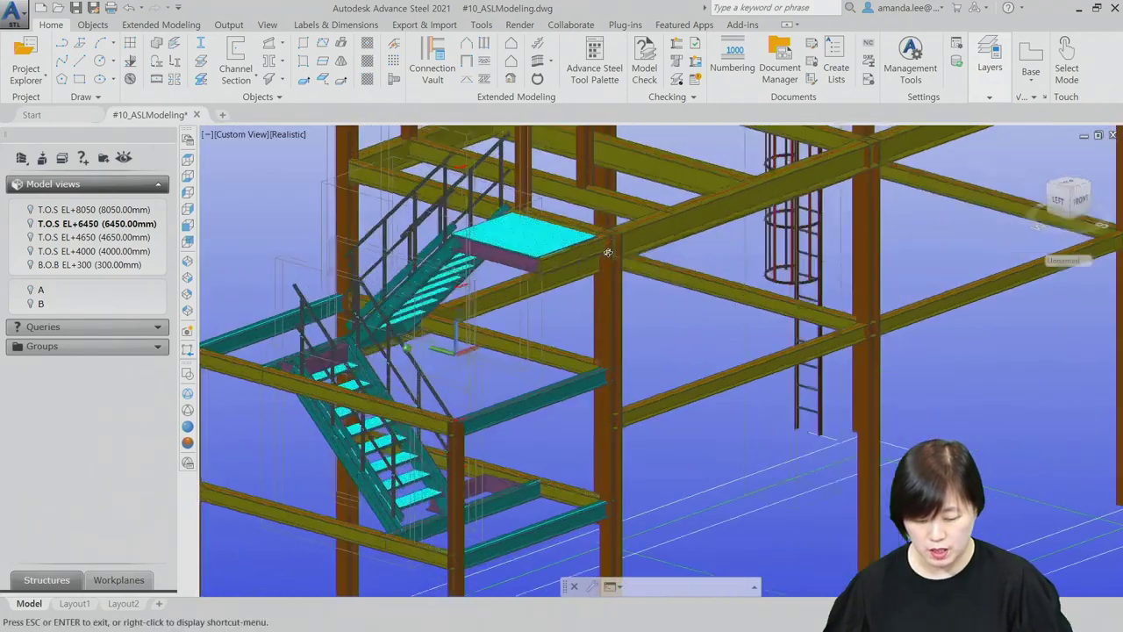
- Start a railing with the purple landing beam and its adjacent beam as base beams
{"action": "scroll", "coordinate": [504, 230], "scroll_direction": "up", "scroll_amount": 3}
{"action": "middle_click_drag", "start_coordinate": [505, 230], "coordinate": [530, 358], "text": "shift"}
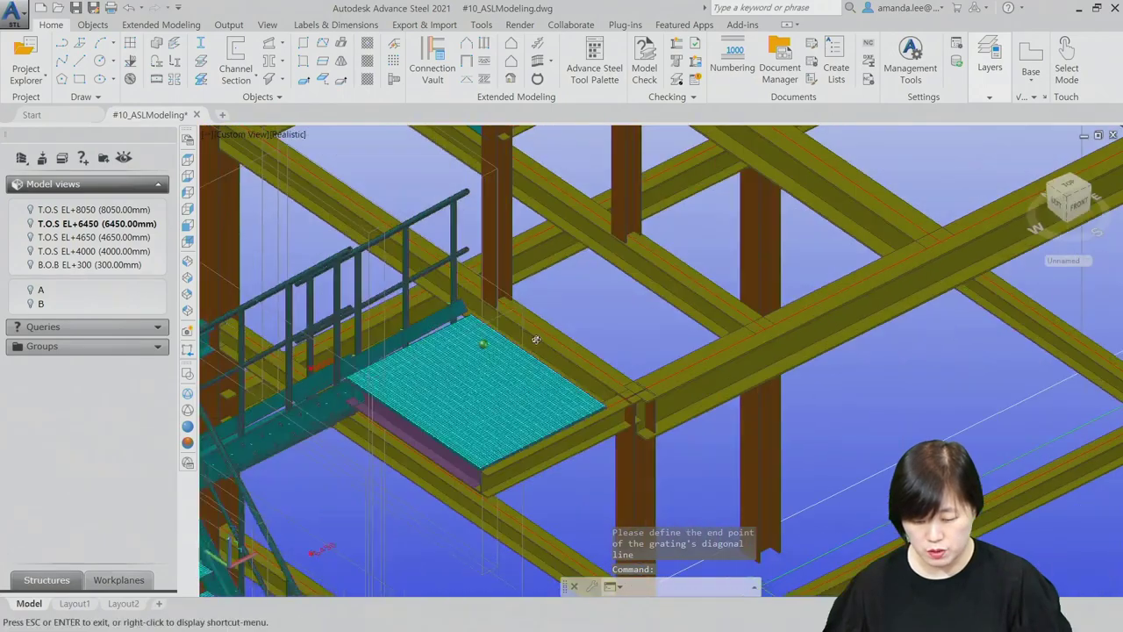
{"action": "scroll", "coordinate": [531, 358], "scroll_direction": "down", "scroll_amount": 5}
{"action": "scroll", "coordinate": [530, 358], "scroll_direction": "up", "scroll_amount": 5}
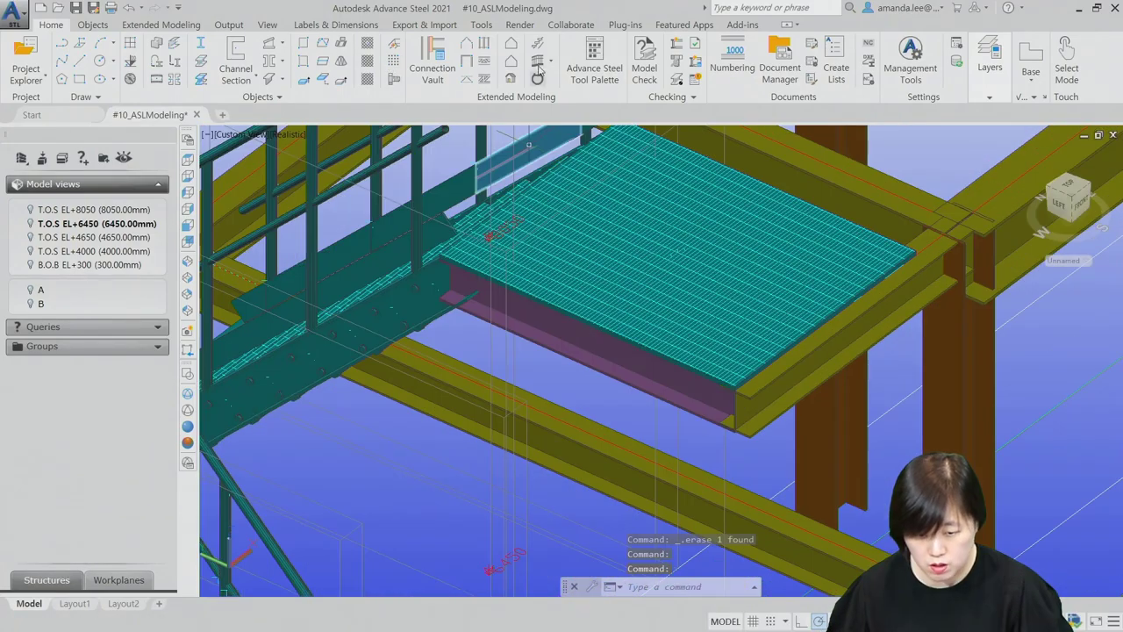
{"action": "left_click", "coordinate": [537, 61]}
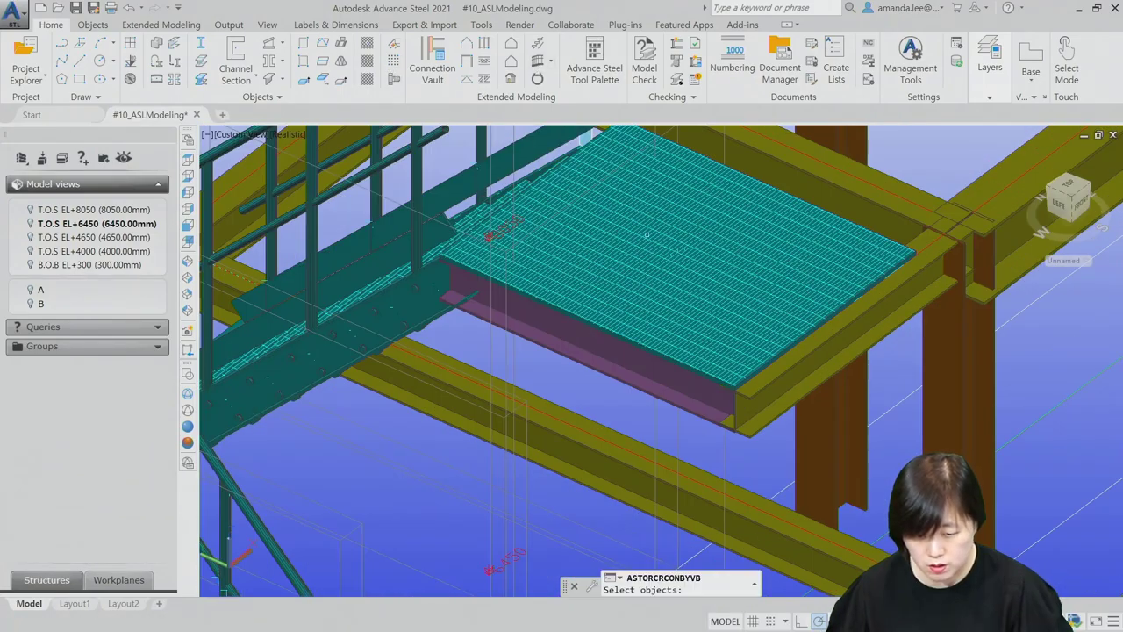
{"action": "left_click", "coordinate": [656, 396]}
{"action": "left_click", "coordinate": [797, 384]}
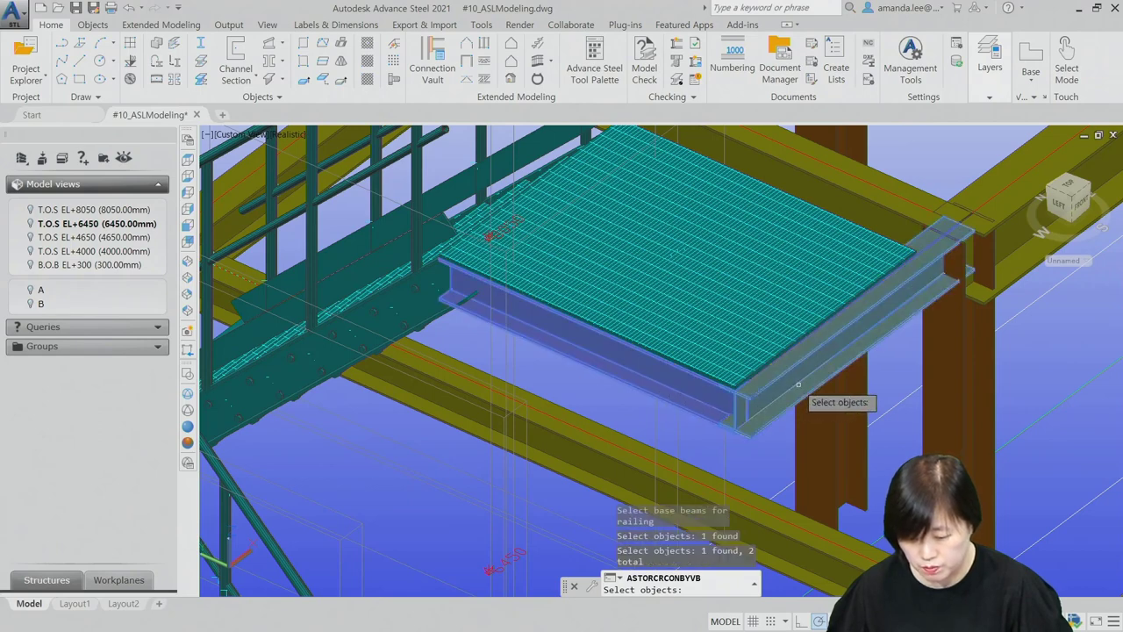
{"action": "key", "text": "Return"}
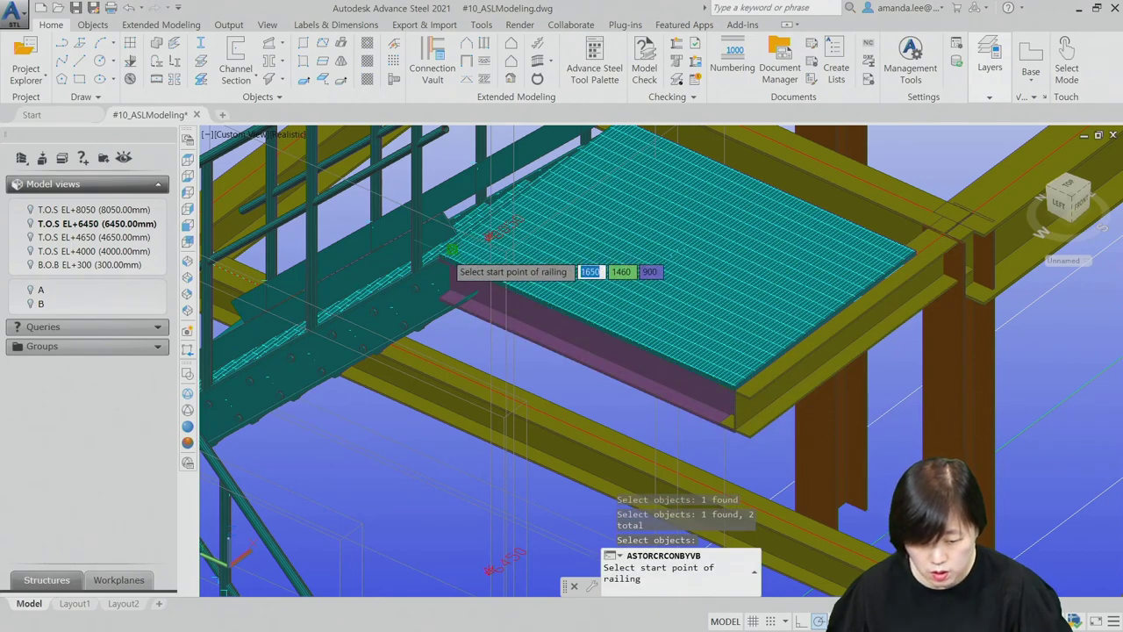
- Run the railing from the stair-side landing corner to the far grating corner, with a nosing point
{"action": "left_click", "coordinate": [450, 250]}
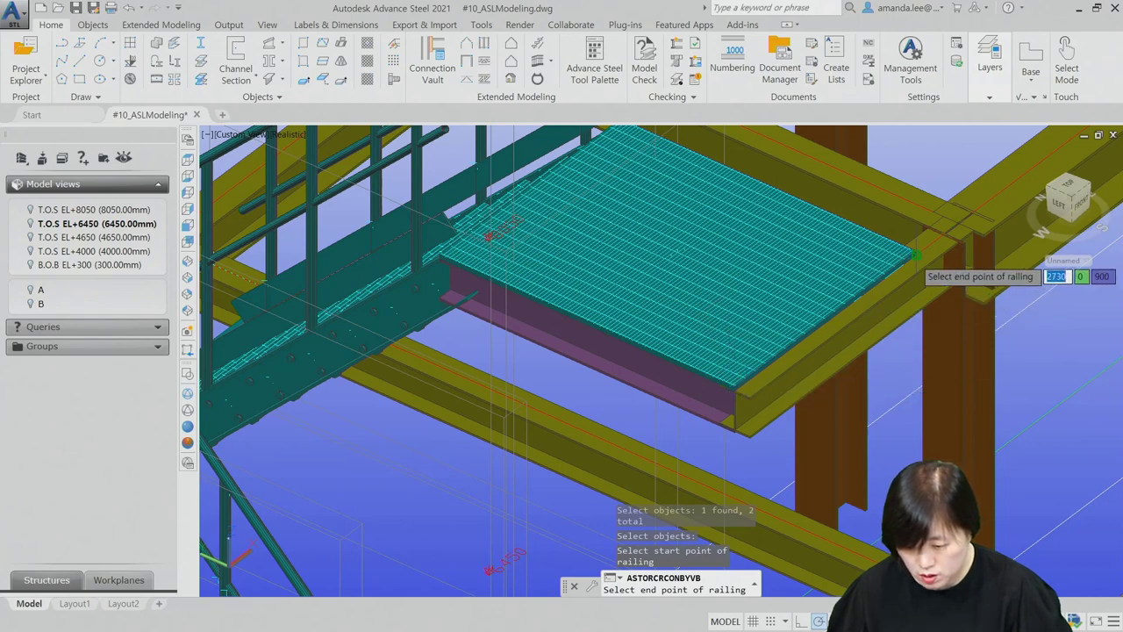
{"action": "left_click", "coordinate": [913, 255]}
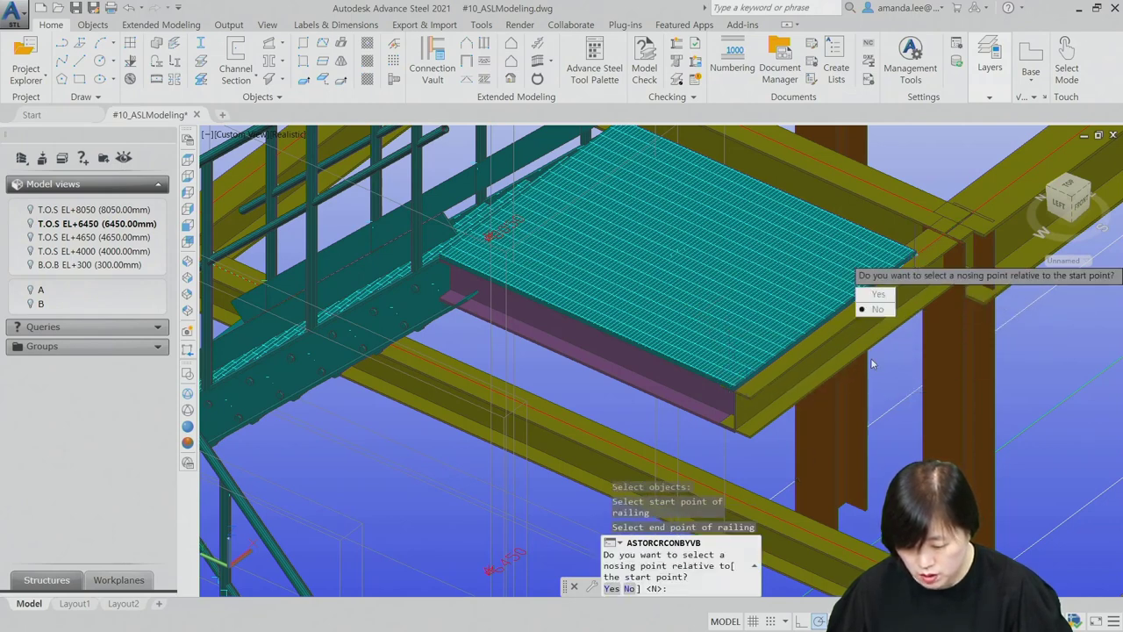
{"action": "left_click", "coordinate": [889, 296]}
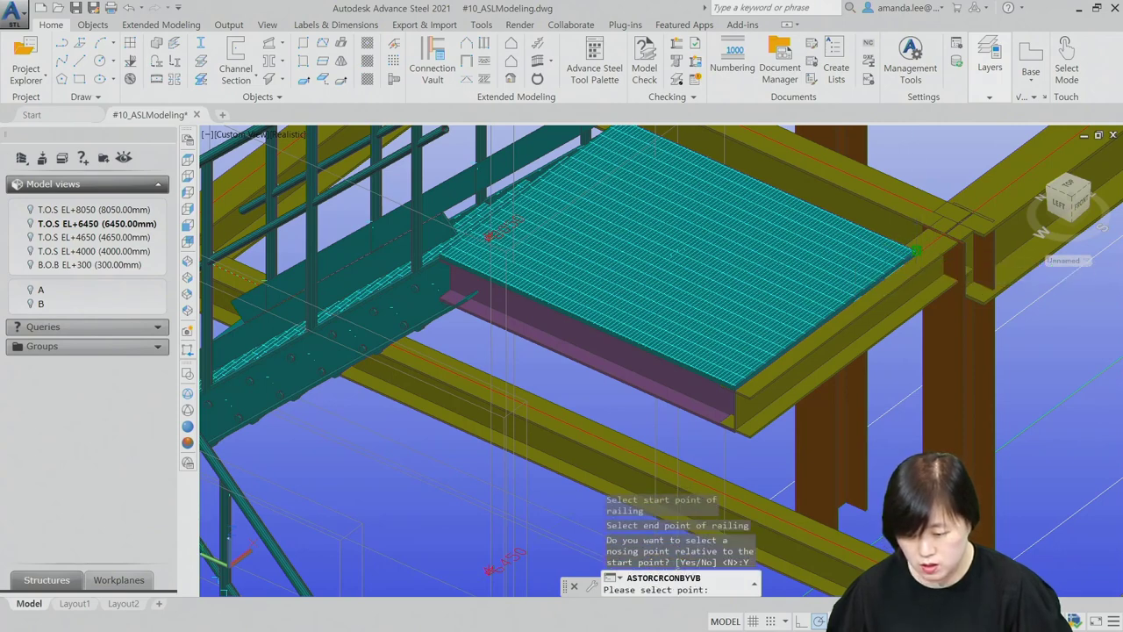
{"action": "left_click", "coordinate": [931, 360]}
{"action": "scroll", "coordinate": [932, 359], "scroll_direction": "down", "scroll_amount": 2}
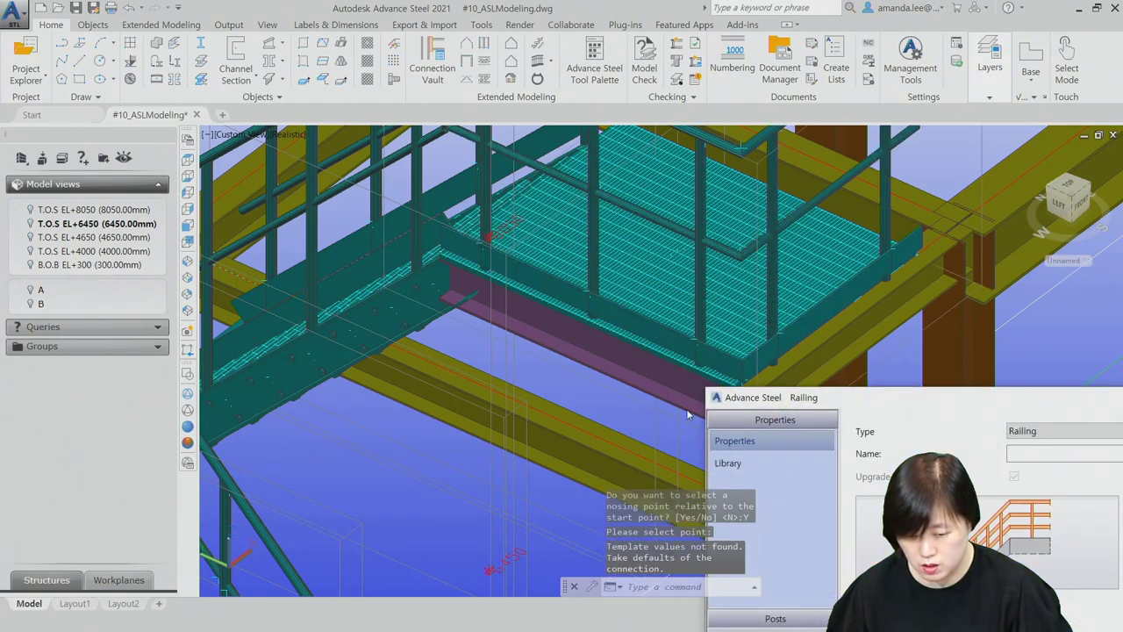
{"action": "scroll", "coordinate": [577, 389], "scroll_direction": "down", "scroll_amount": 2}
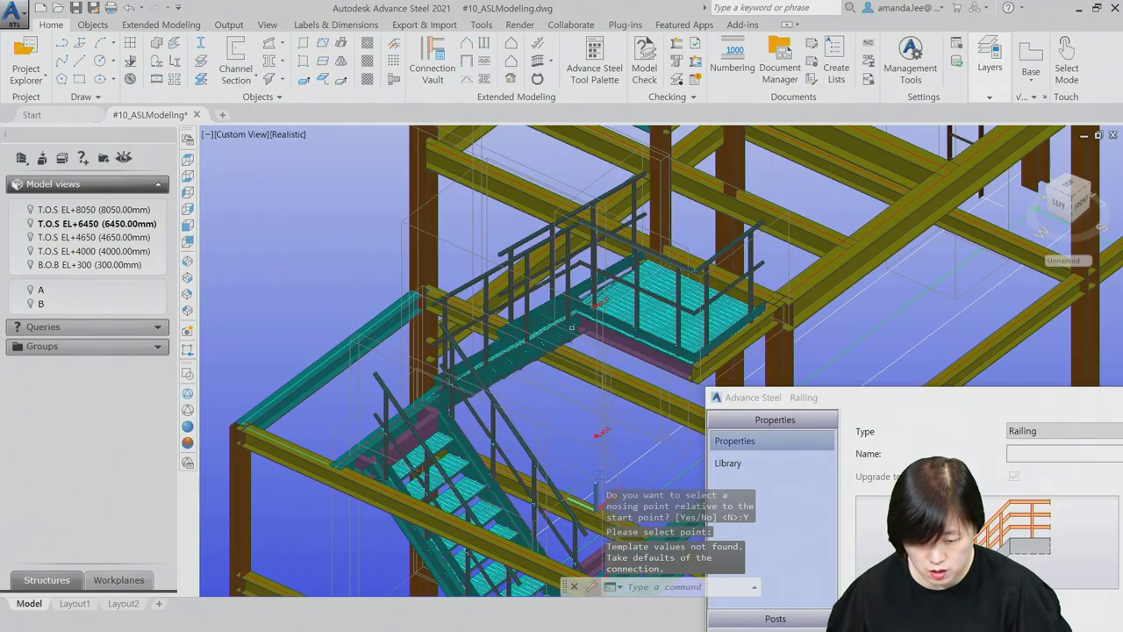
{"action": "scroll", "coordinate": [571, 327], "scroll_direction": "down", "scroll_amount": 3}
{"action": "middle_click_drag", "start_coordinate": [571, 327], "coordinate": [816, 129], "text": "shift"}
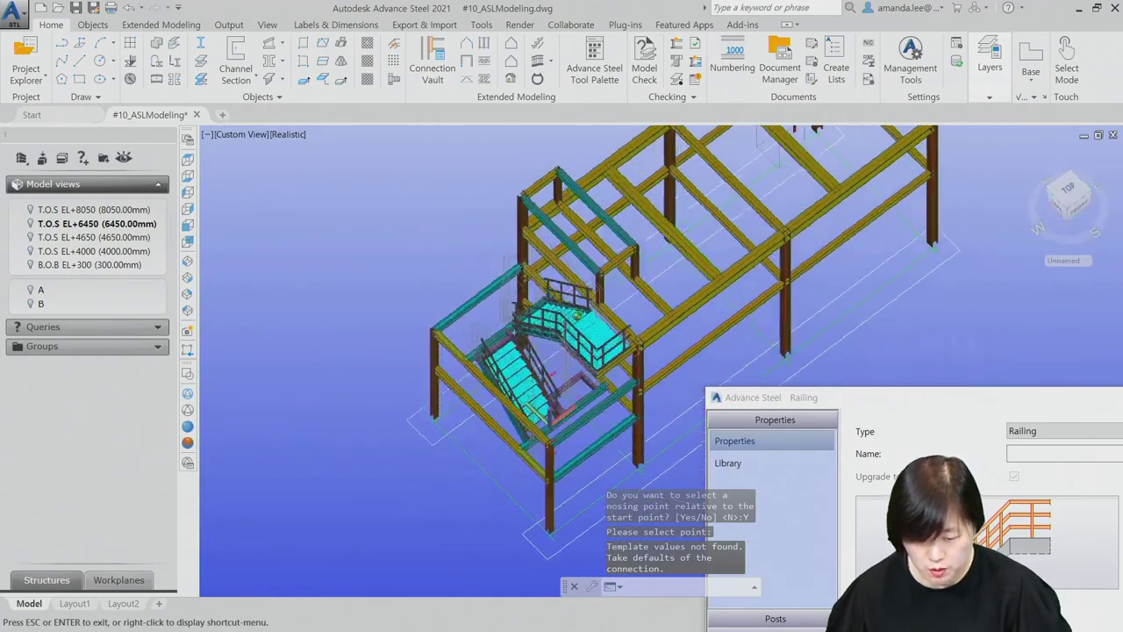
{"action": "scroll", "coordinate": [543, 351], "scroll_direction": "up", "scroll_amount": 3}
{"action": "scroll", "coordinate": [544, 351], "scroll_direction": "up", "scroll_amount": 3}
{"action": "key", "text": "Escape"}
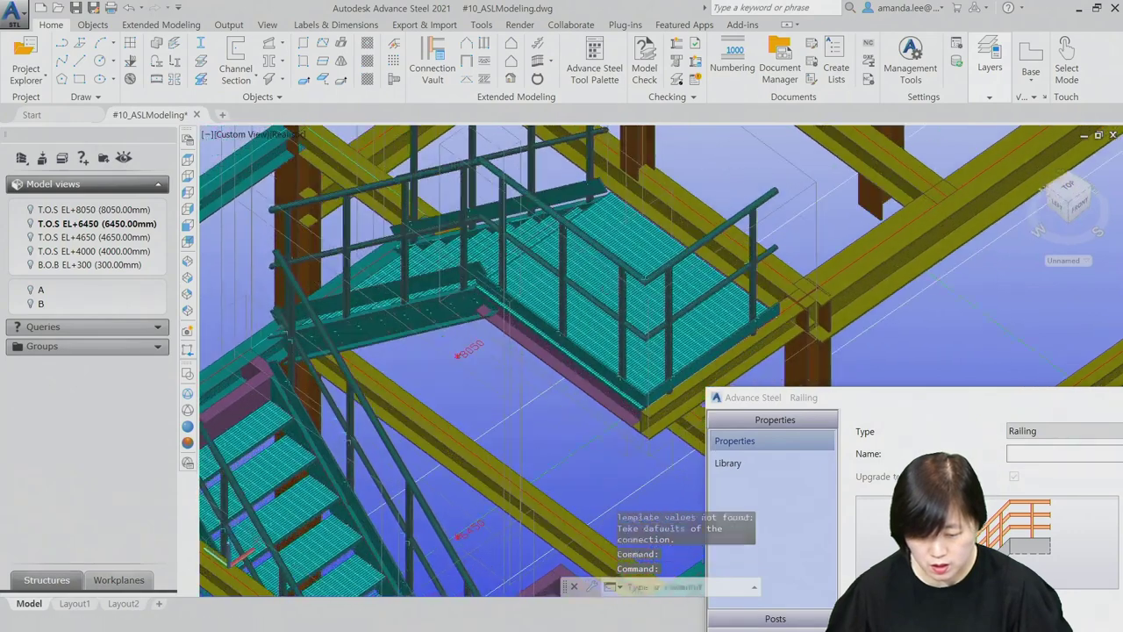
- Orbit, pan and zoom to review the railed grating landing above the two stair flights
{"action": "mouse_move", "coordinate": [607, 347]}
{"action": "middle_mouse_down", "text": "shift"}
{"action": "mouse_move", "coordinate": [591, 369]}
{"action": "mouse_move", "coordinate": [552, 346]}
{"action": "middle_mouse_up", "text": "shift"}
{"action": "scroll", "coordinate": [533, 336], "scroll_direction": "up", "scroll_amount": 2}
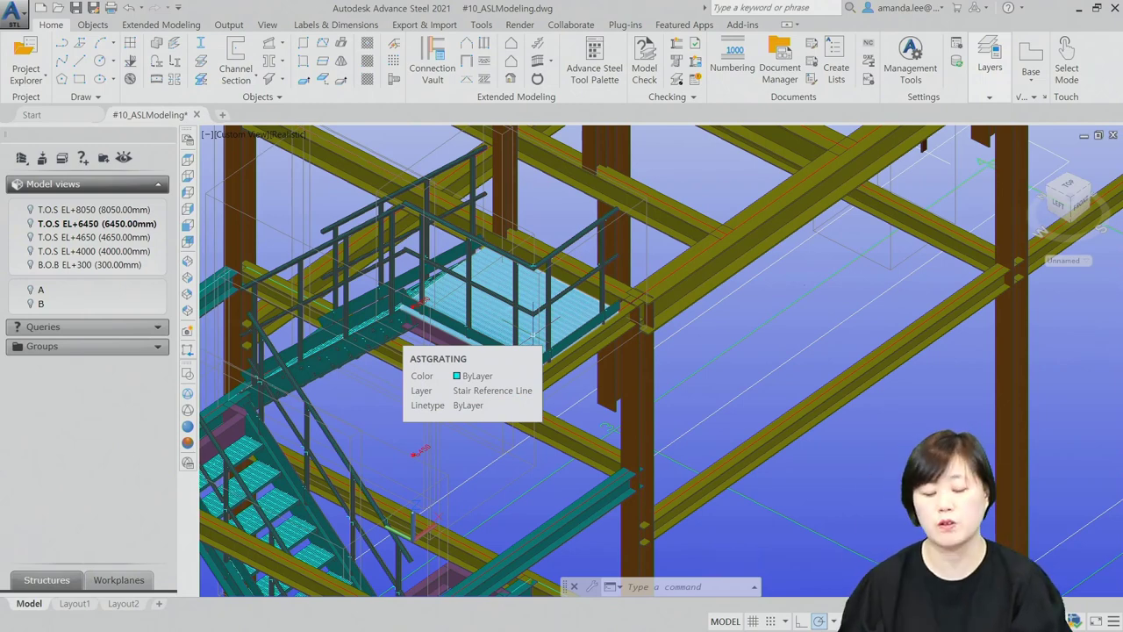
{"action": "scroll", "coordinate": [642, 358], "scroll_direction": "down", "scroll_amount": 2}
{"action": "scroll", "coordinate": [642, 359], "scroll_direction": "down", "scroll_amount": 2}
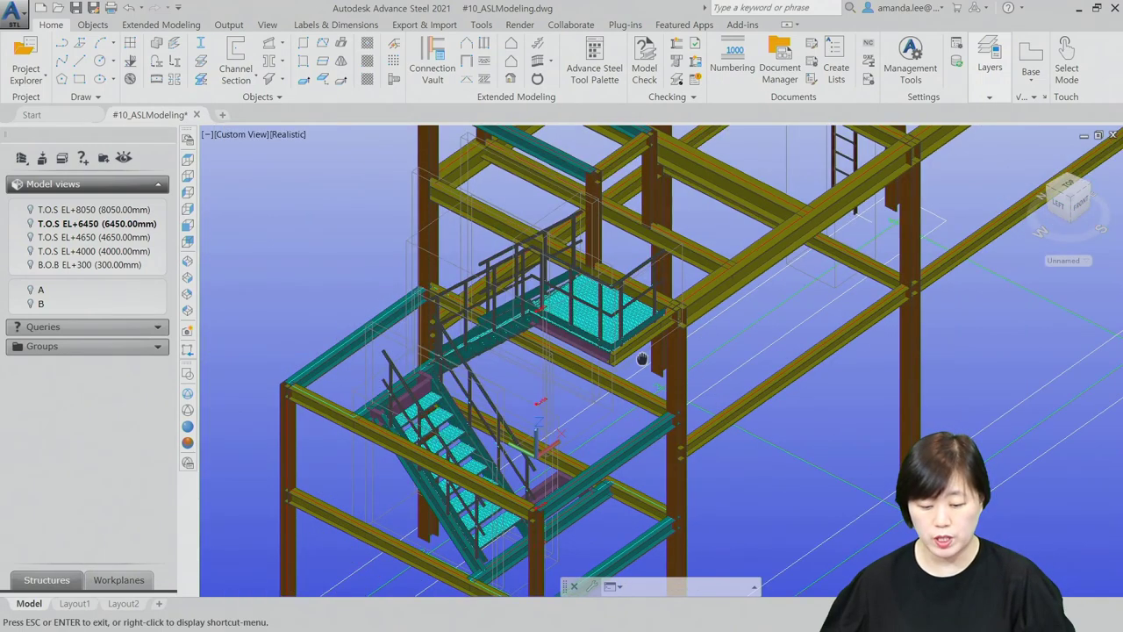
{"action": "scroll", "coordinate": [642, 359], "scroll_direction": "down", "scroll_amount": 2}
{"action": "scroll", "coordinate": [640, 373], "scroll_direction": "down", "scroll_amount": 3}
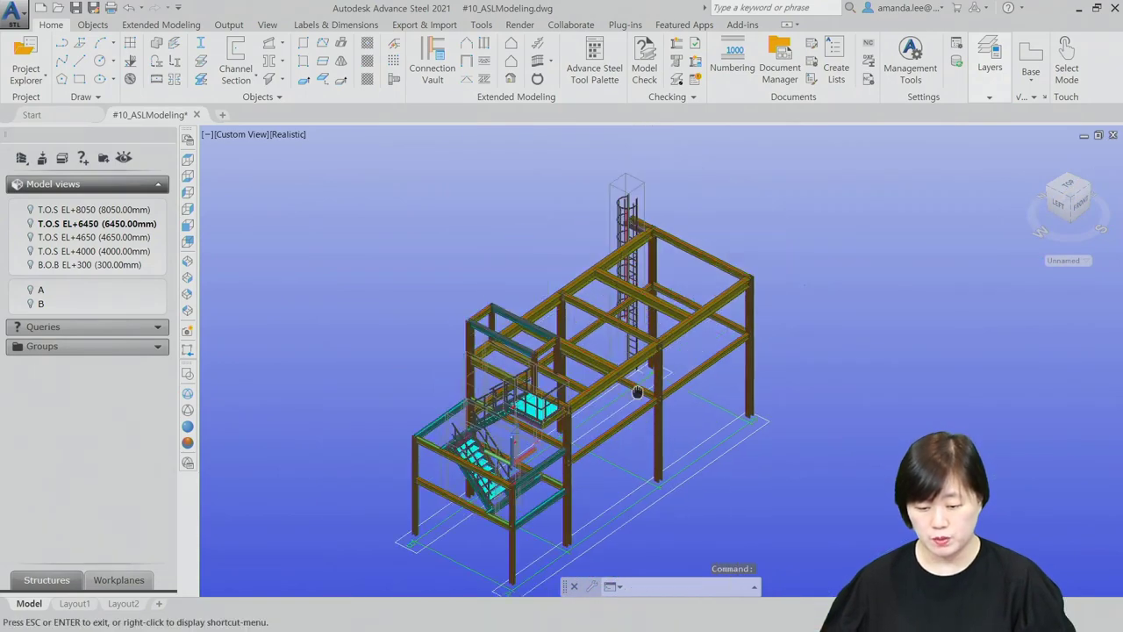
{"action": "scroll", "coordinate": [577, 353], "scroll_direction": "up", "scroll_amount": 2}
{"action": "scroll", "coordinate": [575, 351], "scroll_direction": "up", "scroll_amount": 3}
{"action": "key", "text": "Escape"}
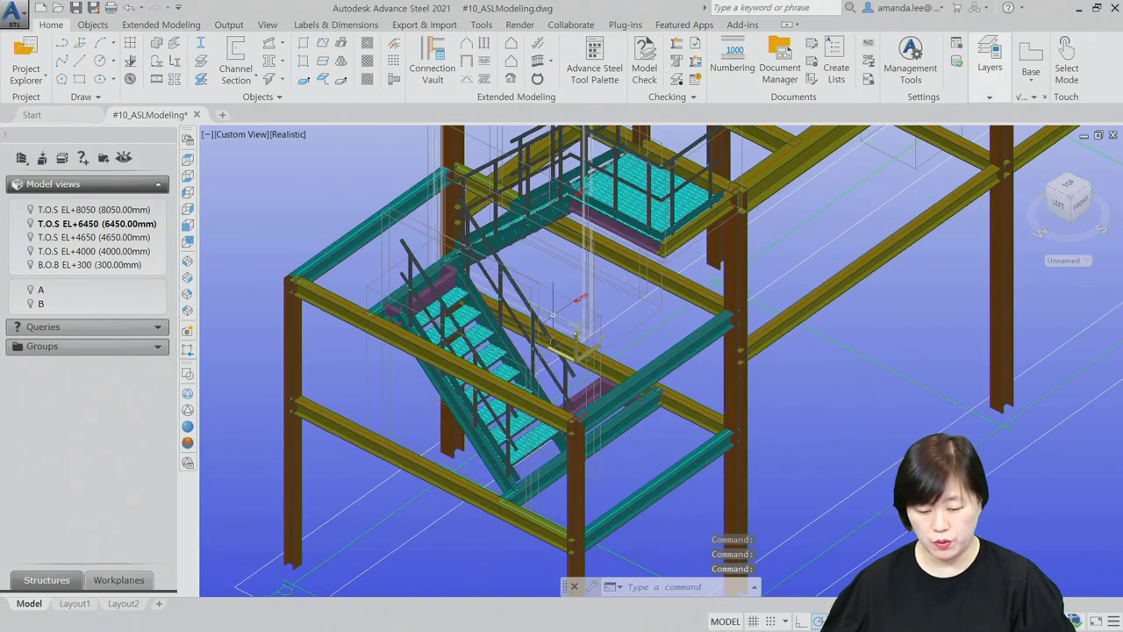
{"action": "scroll", "coordinate": [577, 298], "scroll_direction": "up", "scroll_amount": 1}
{"action": "scroll", "coordinate": [570, 294], "scroll_direction": "up", "scroll_amount": 2}
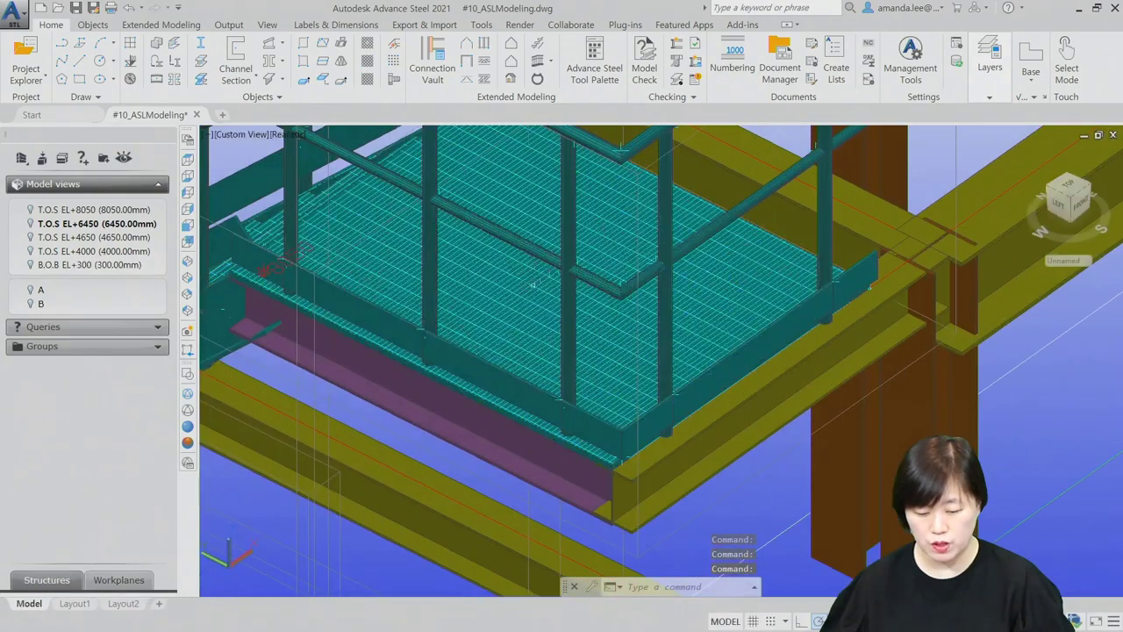
{"action": "scroll", "coordinate": [562, 289], "scroll_direction": "down", "scroll_amount": 1}
{"action": "scroll", "coordinate": [547, 285], "scroll_direction": "down", "scroll_amount": 1}
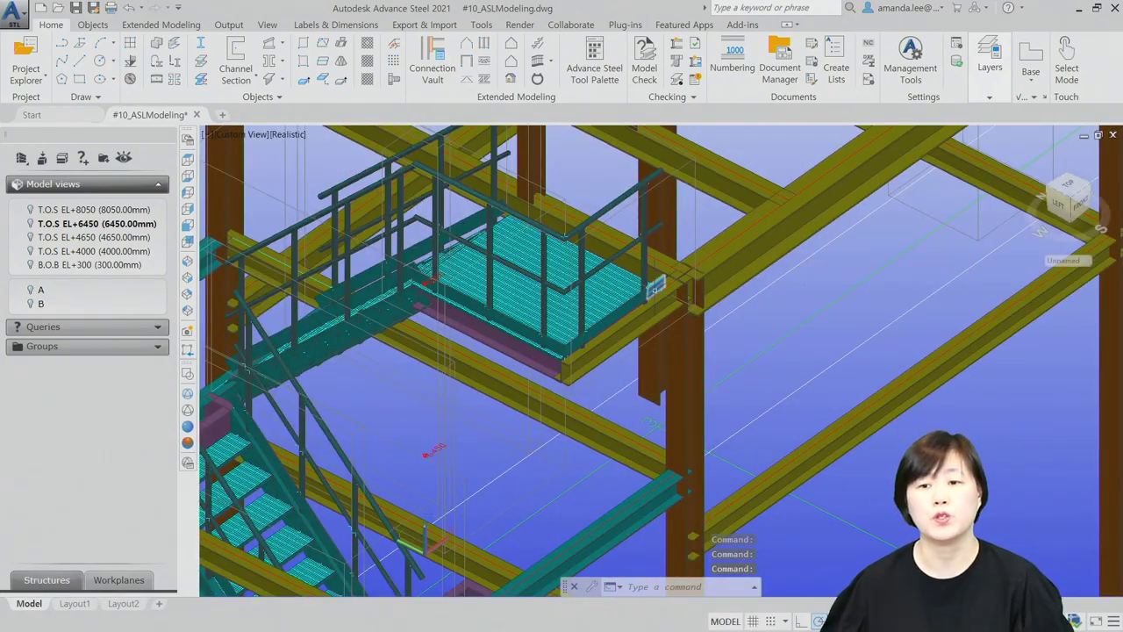